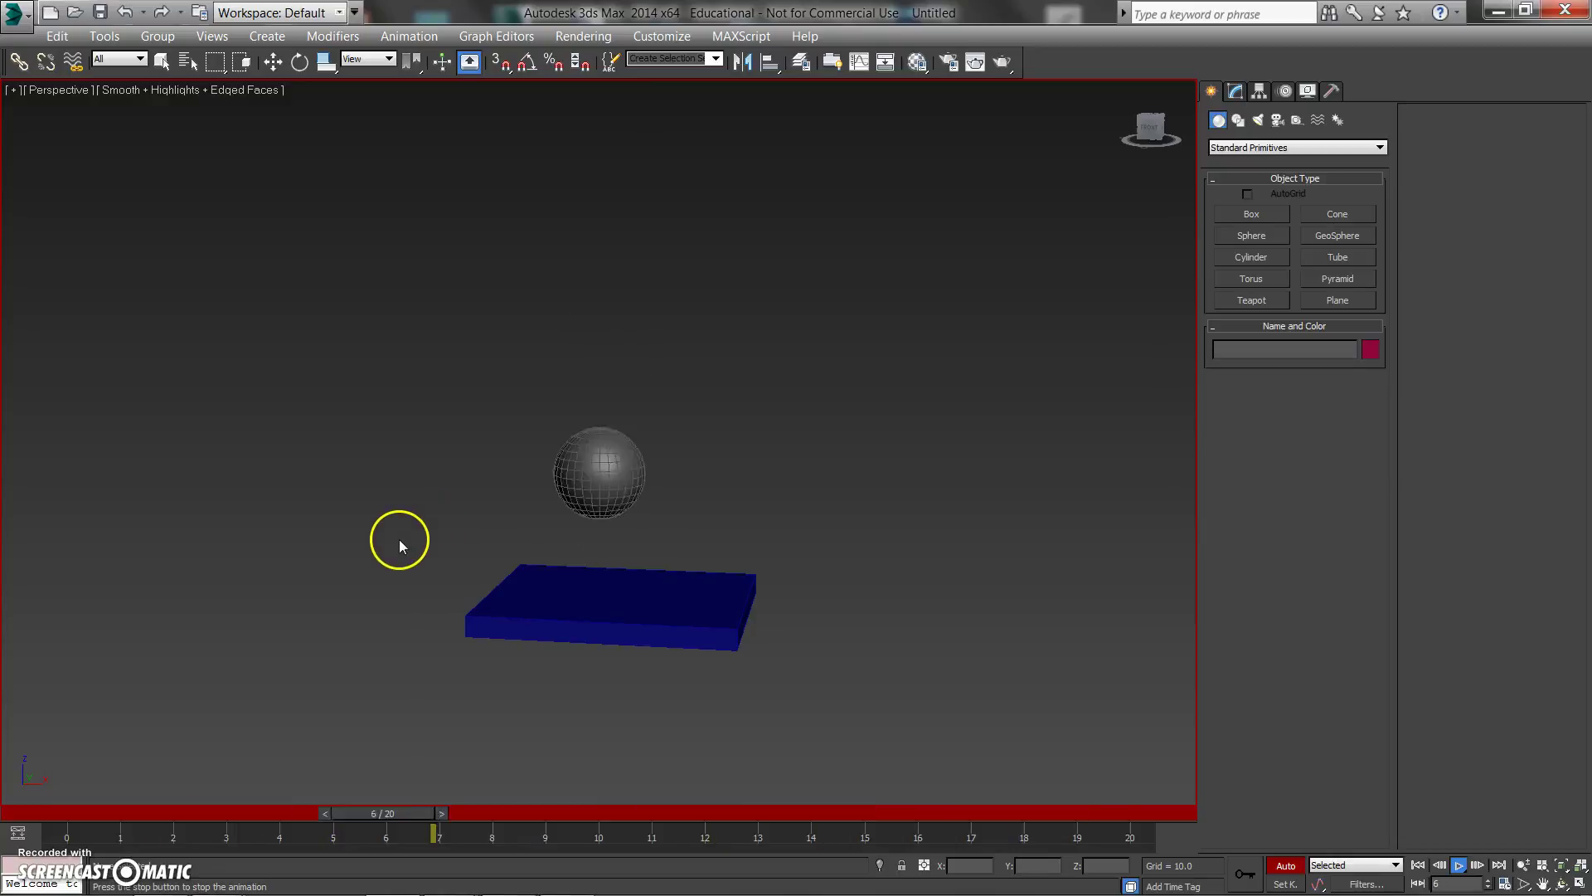
- Stop the playback and delete the sphere's scale keys at frames 8, 10 and 12 in the Curve Editor
middle_click_drag(380, 545, 430, 510)
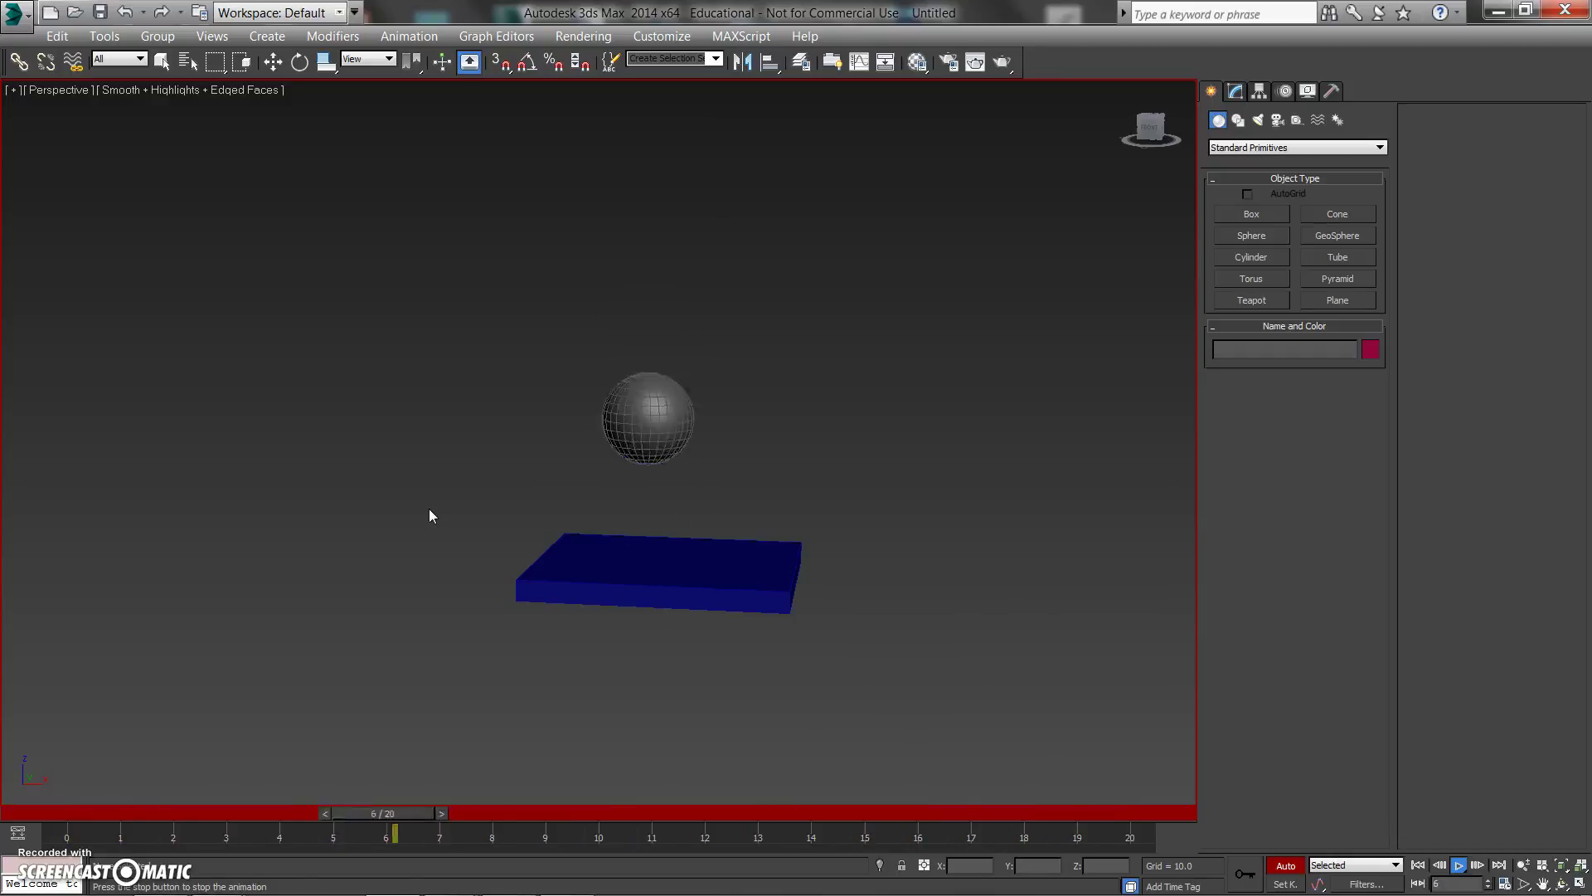
left_click(436, 509)
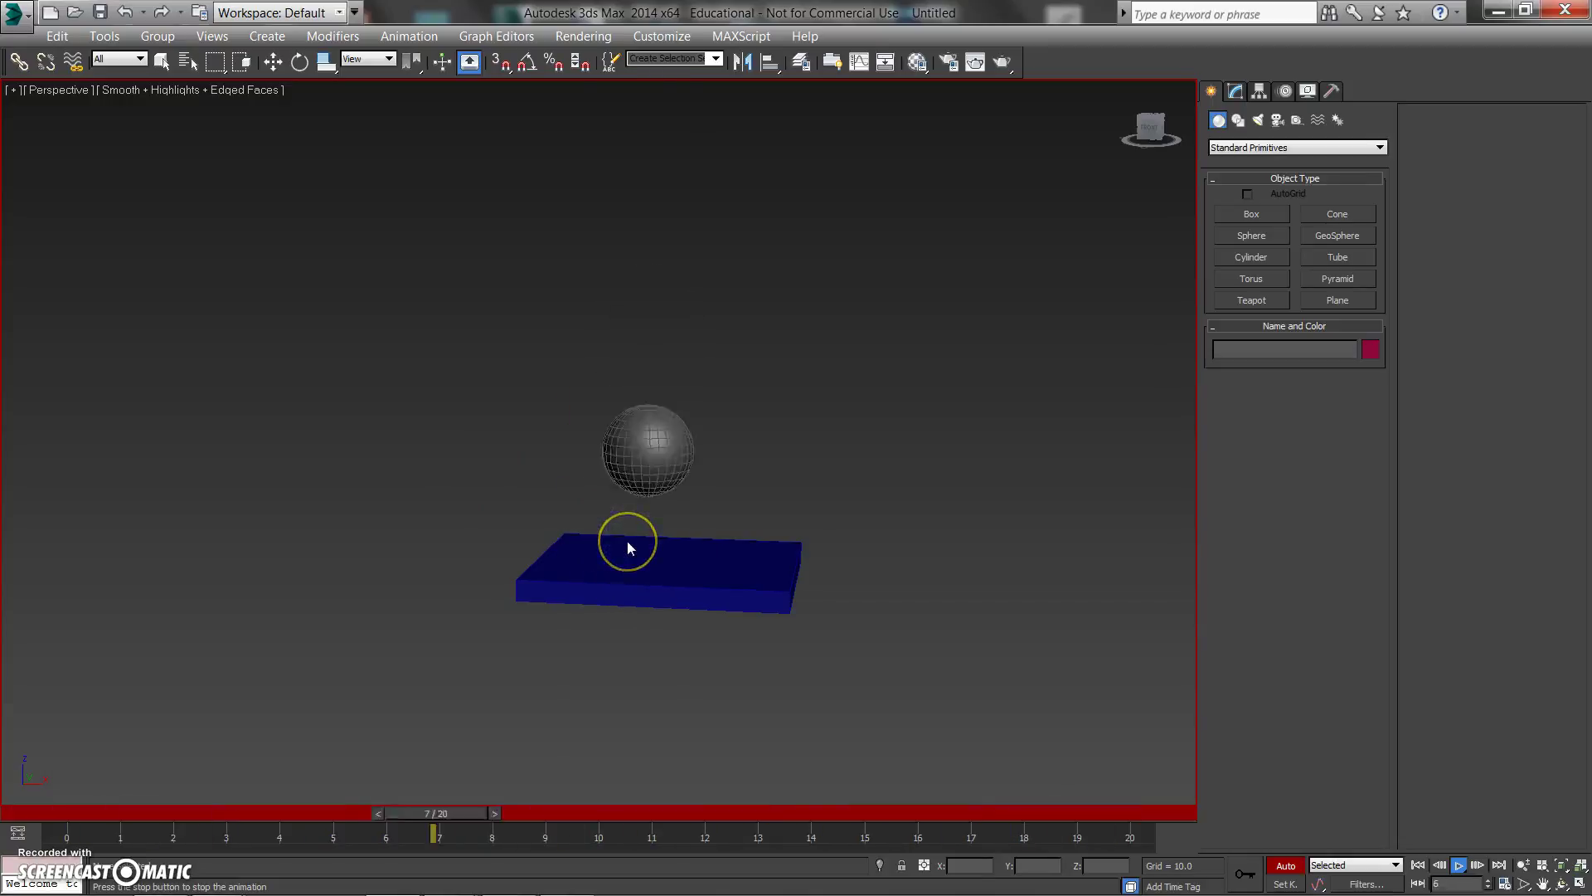
left_click(1462, 866)
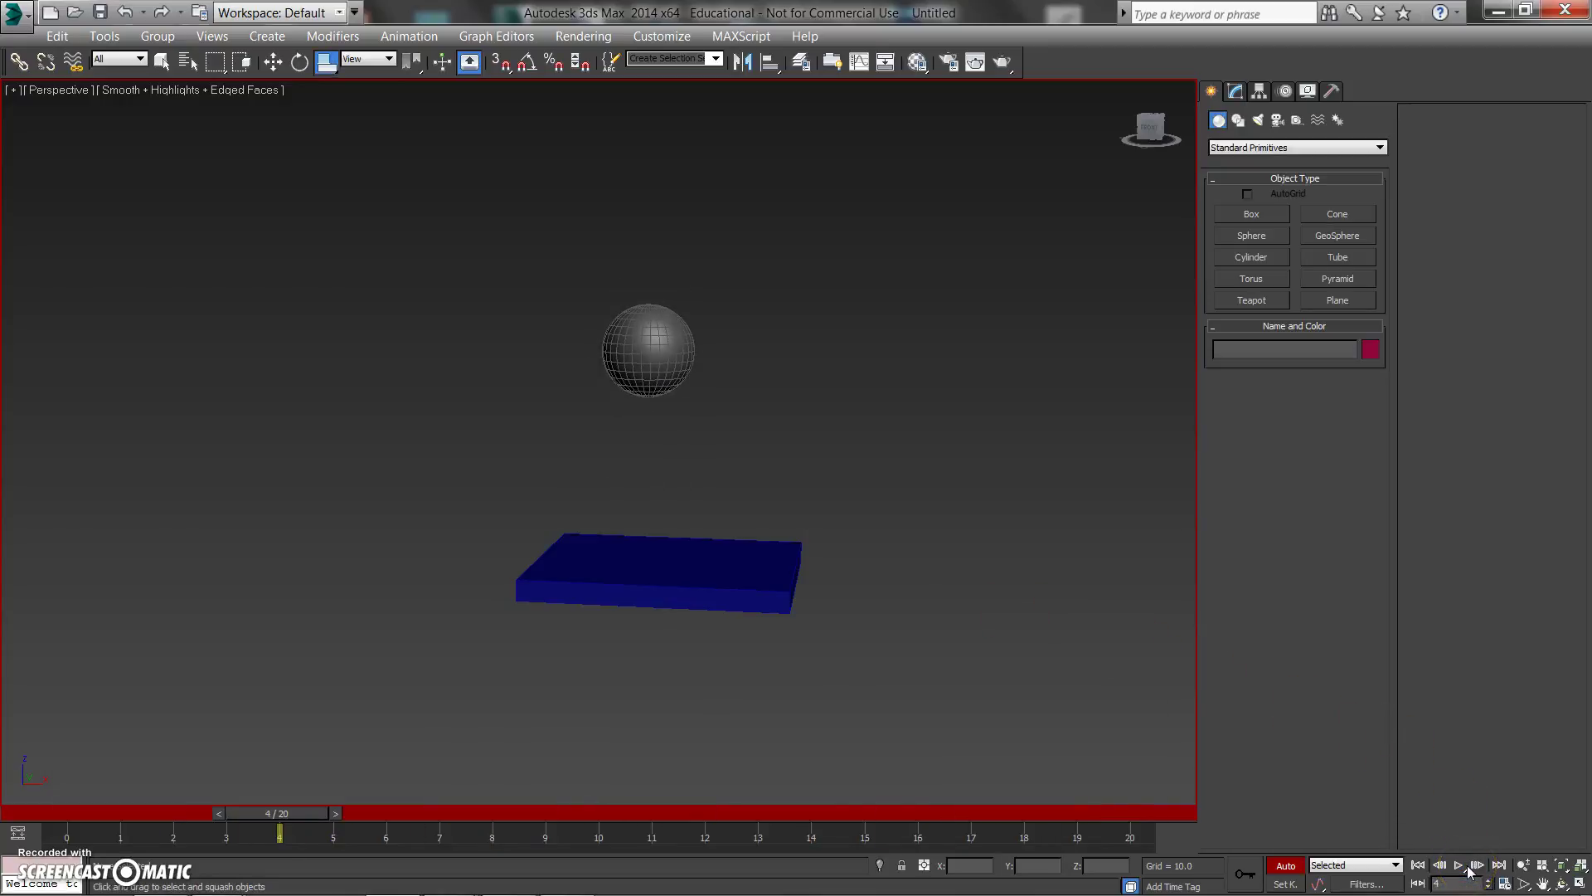
left_click(622, 369)
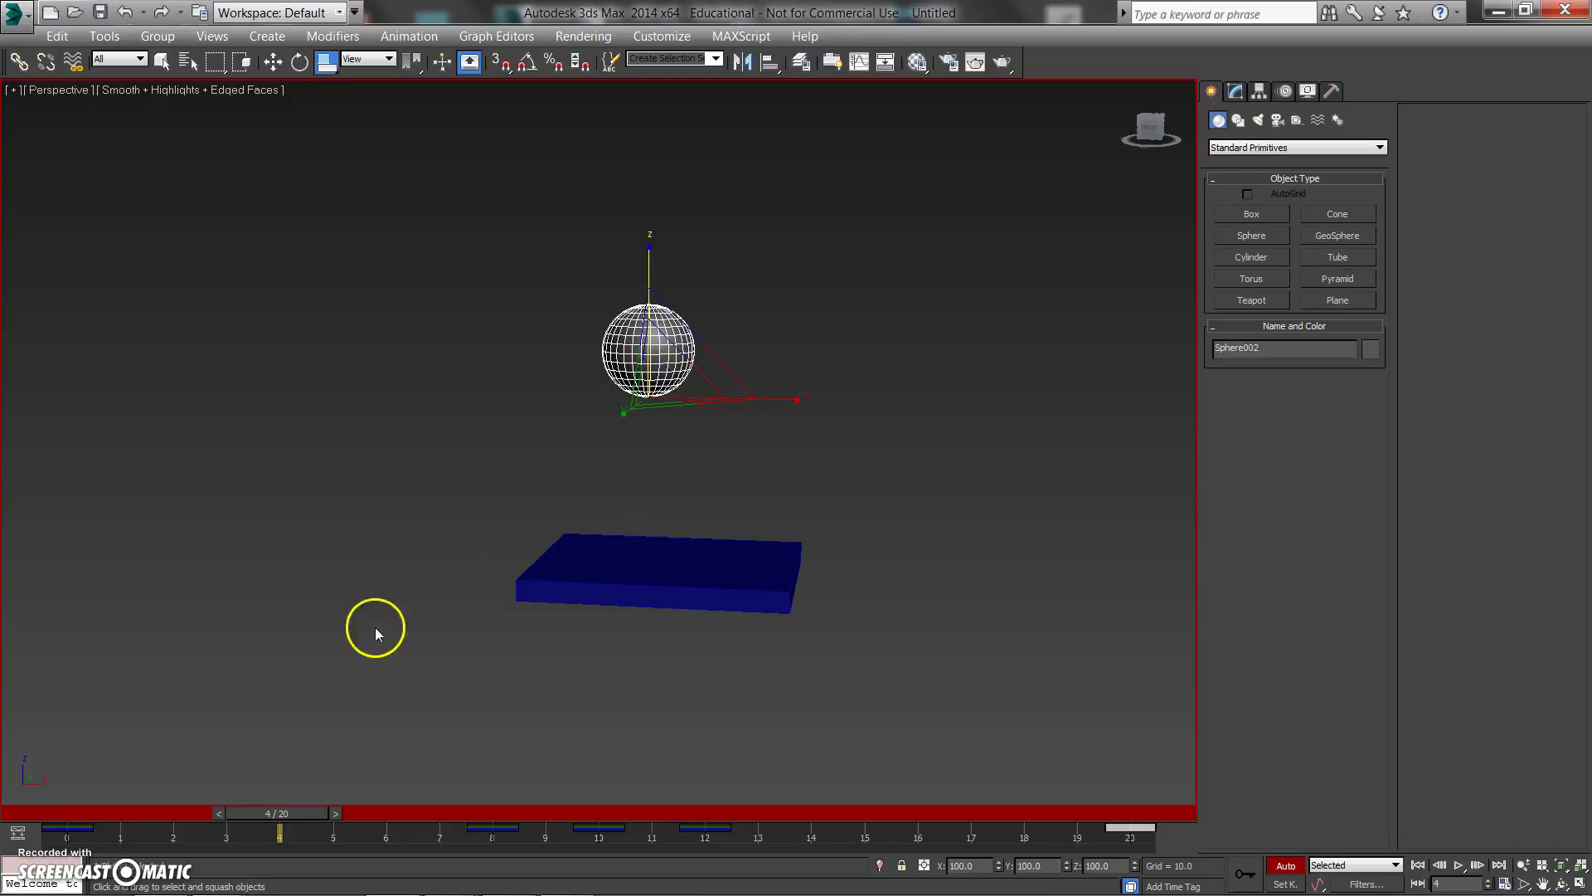
right_click(404, 437)
left_click(410, 568)
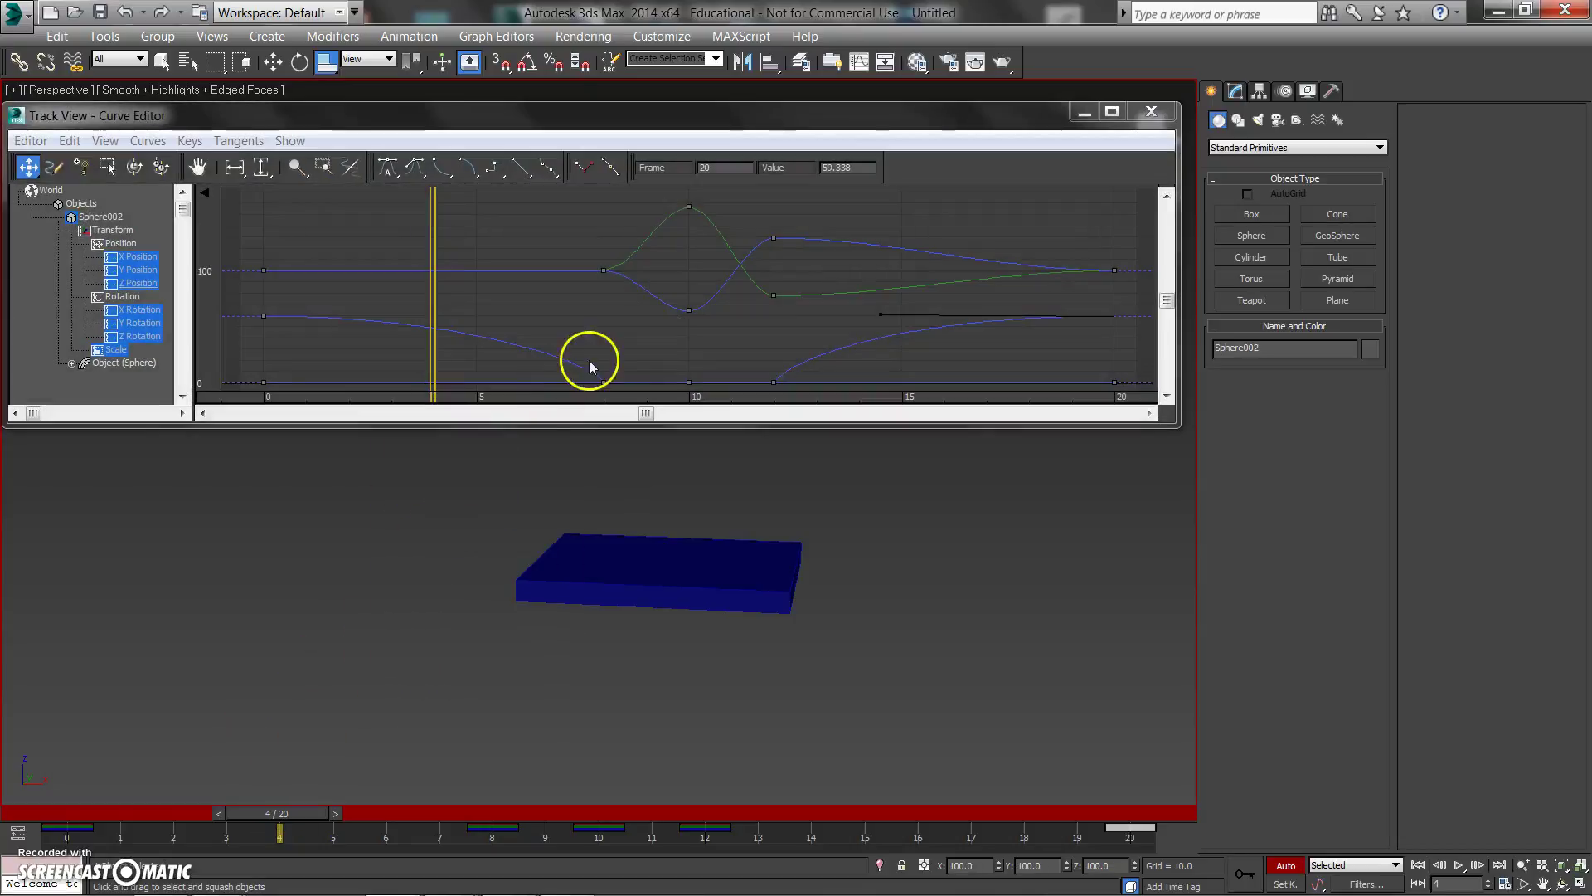
left_click(116, 349)
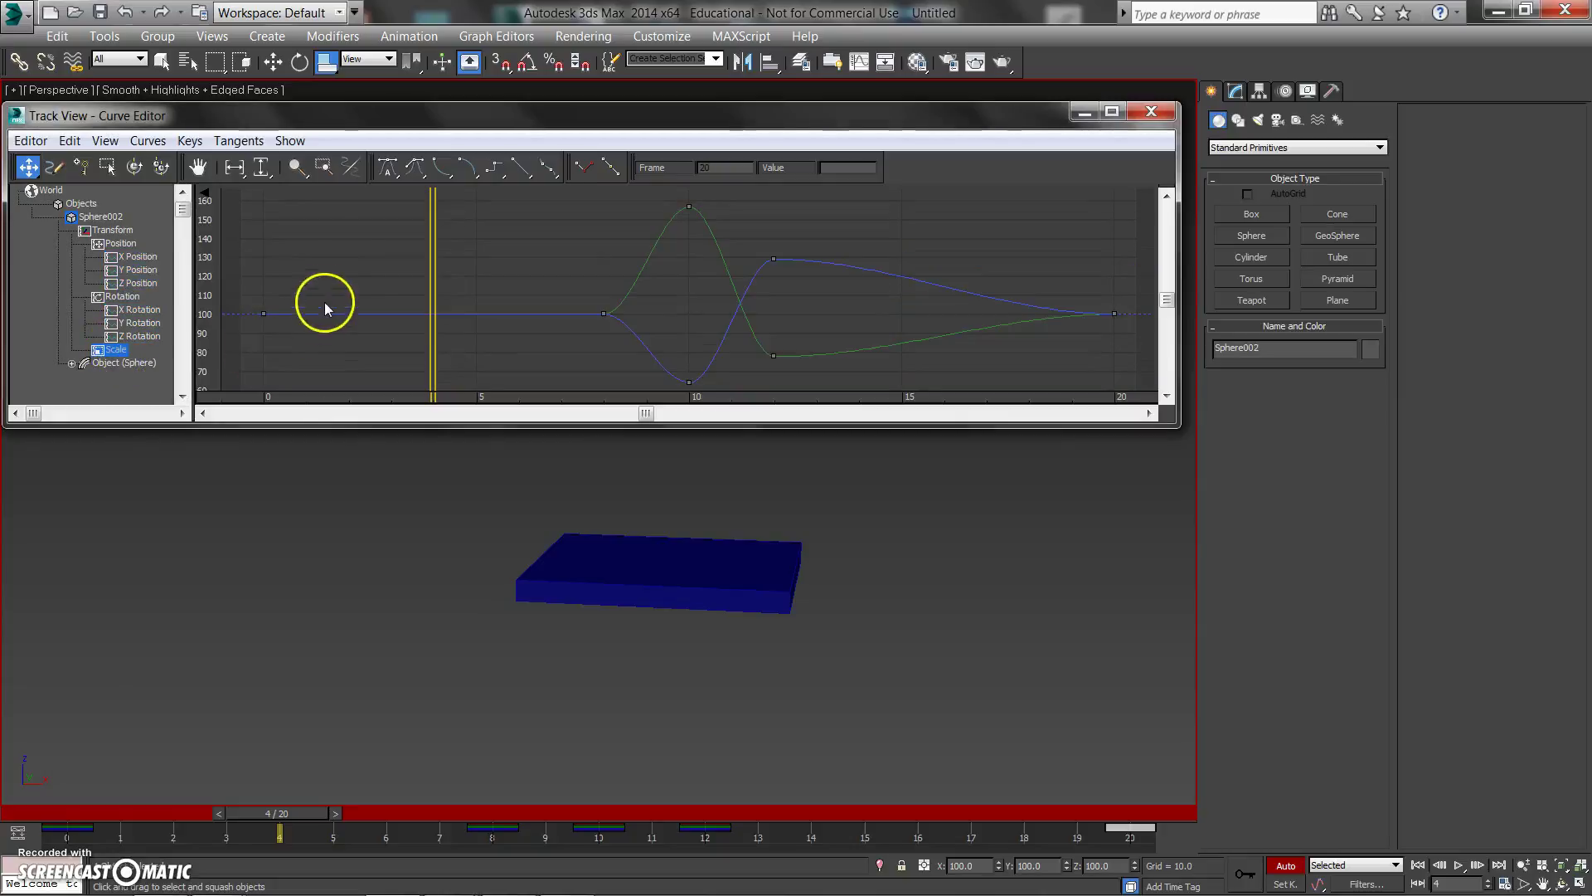
left_click_drag(515, 191, 893, 398)
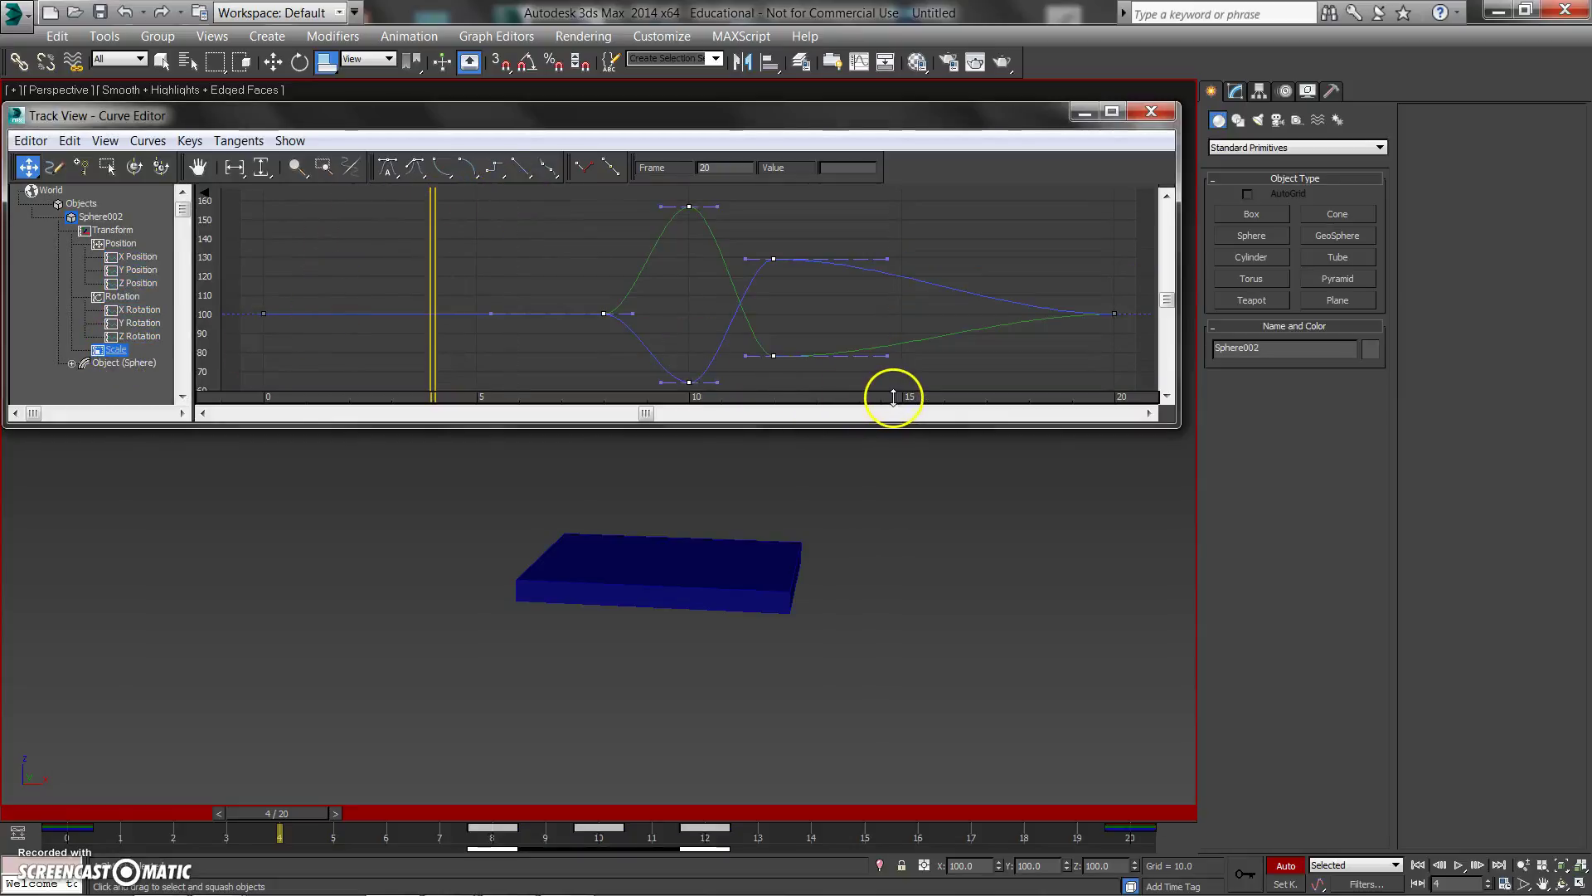
key("Delete")
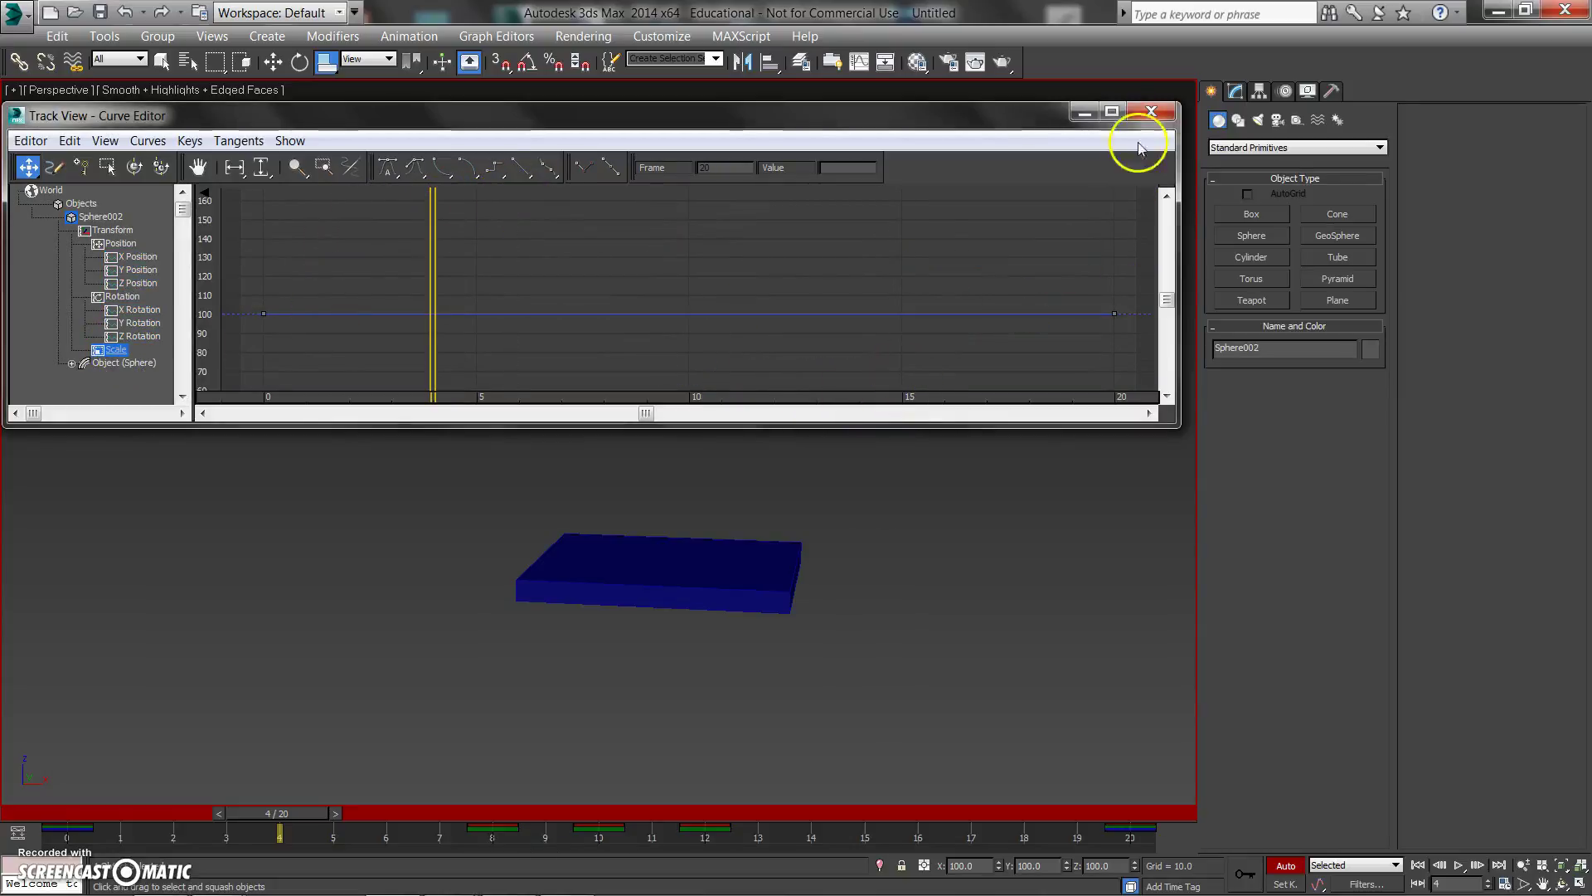
left_click(1152, 111)
- Play the animation with nothing selected to check the bounce without squash and stretch, and stop it
key("slash")
left_click(922, 392)
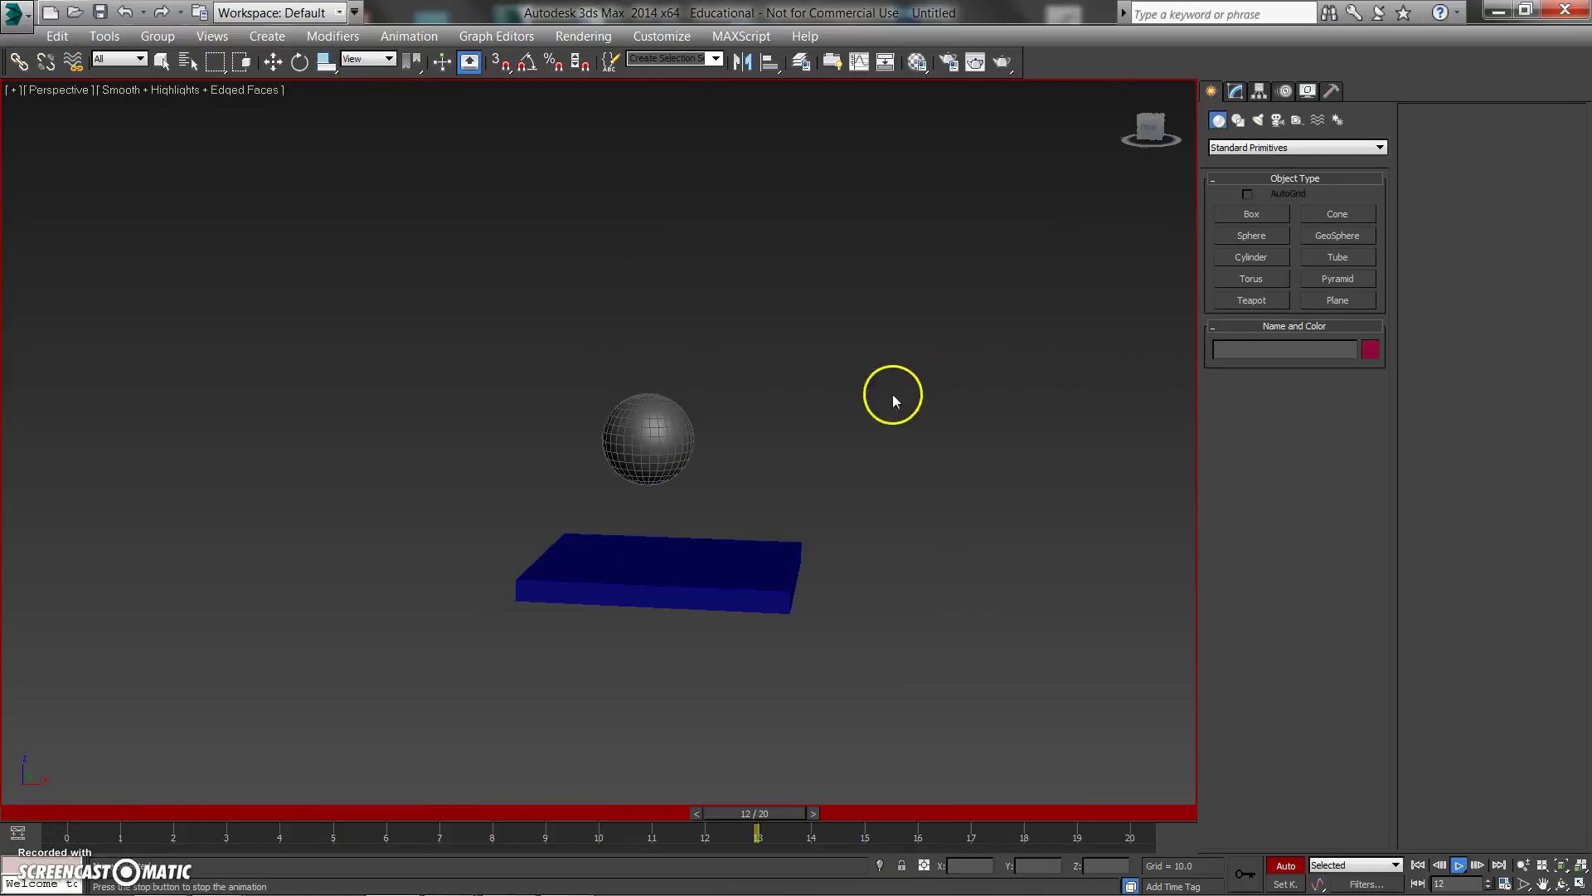
key("slash")
- Delete the sphere's remaining keys at frames 8 and 12 and replay the animation to check the bounce
key("r")
left_click(632, 509)
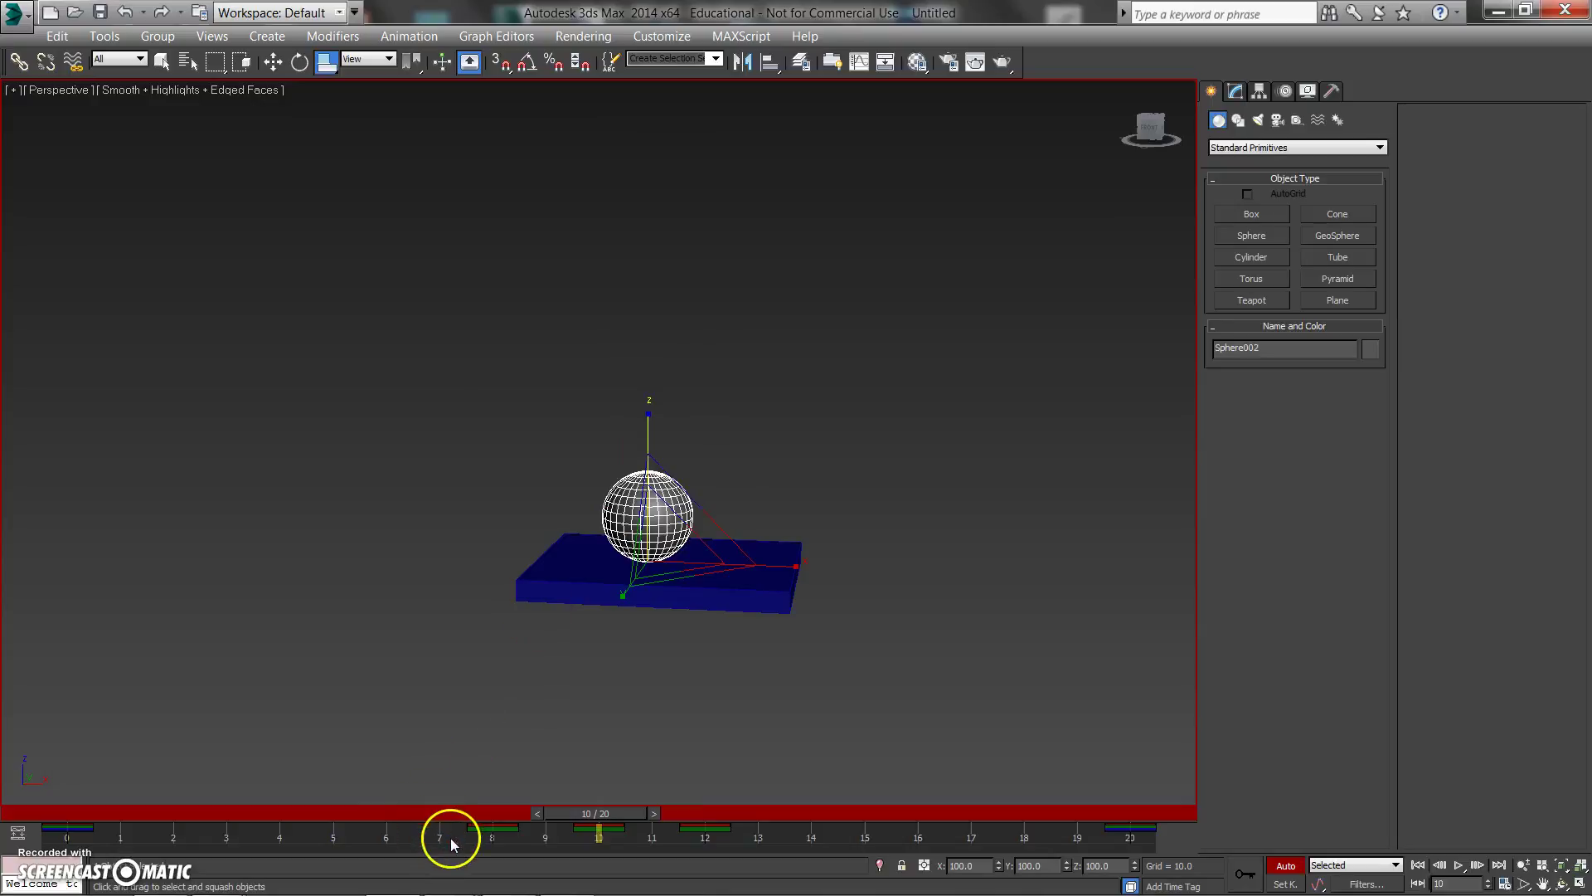
left_click(508, 831)
key("Delete")
left_click(705, 829)
key("Delete")
key("slash")
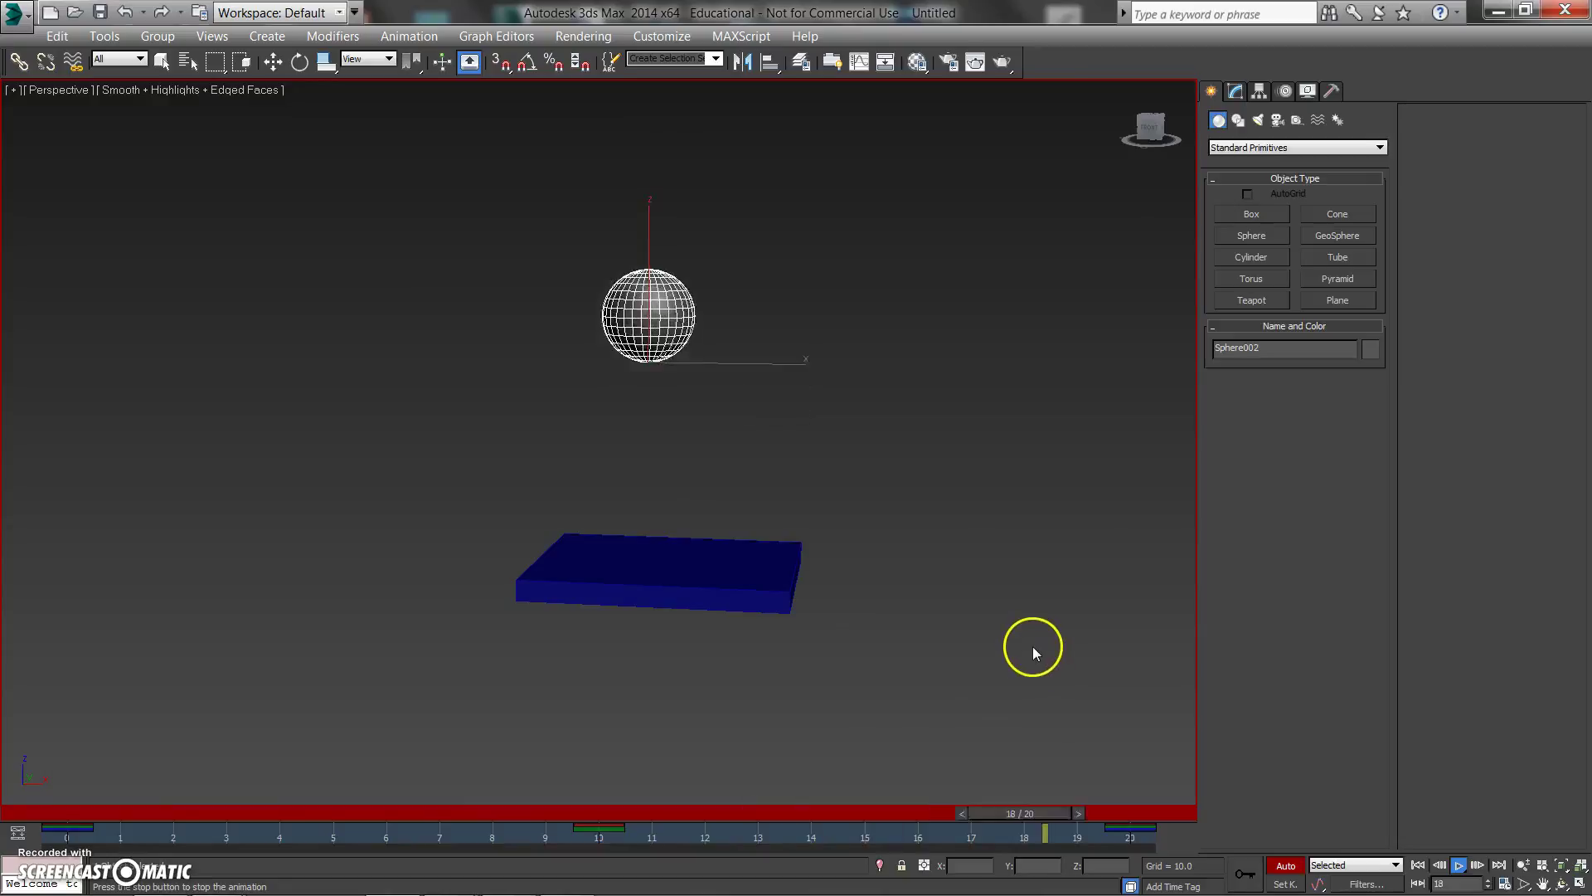
key("slash")
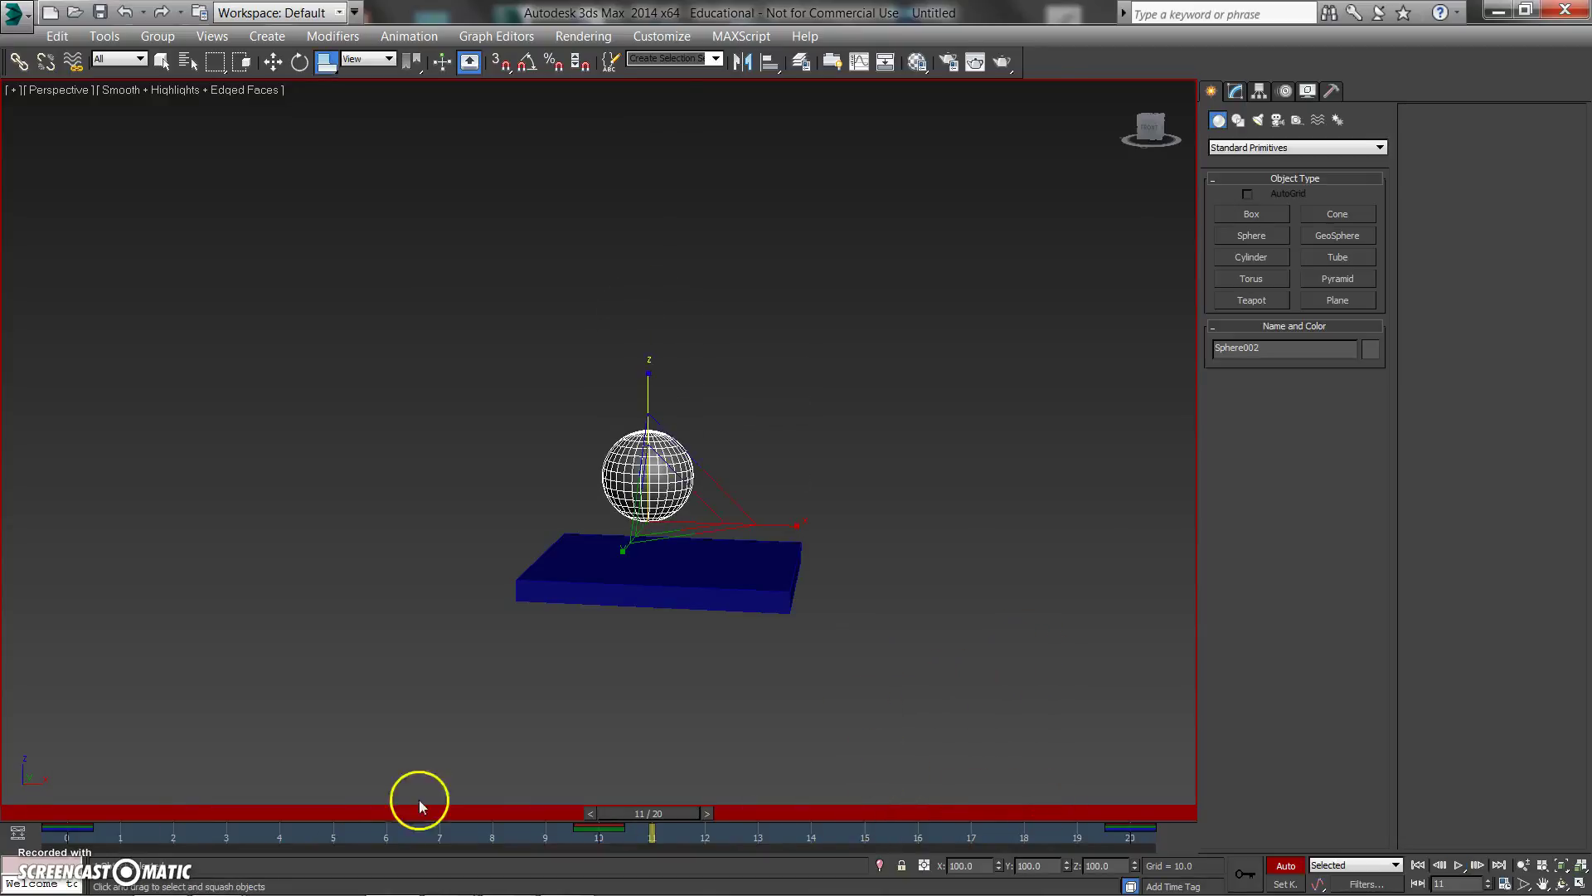
- Try automatic tangents on the sphere's position key at frame 10 in the Curve Editor and undo the change
right_click(870, 394)
left_click(889, 517)
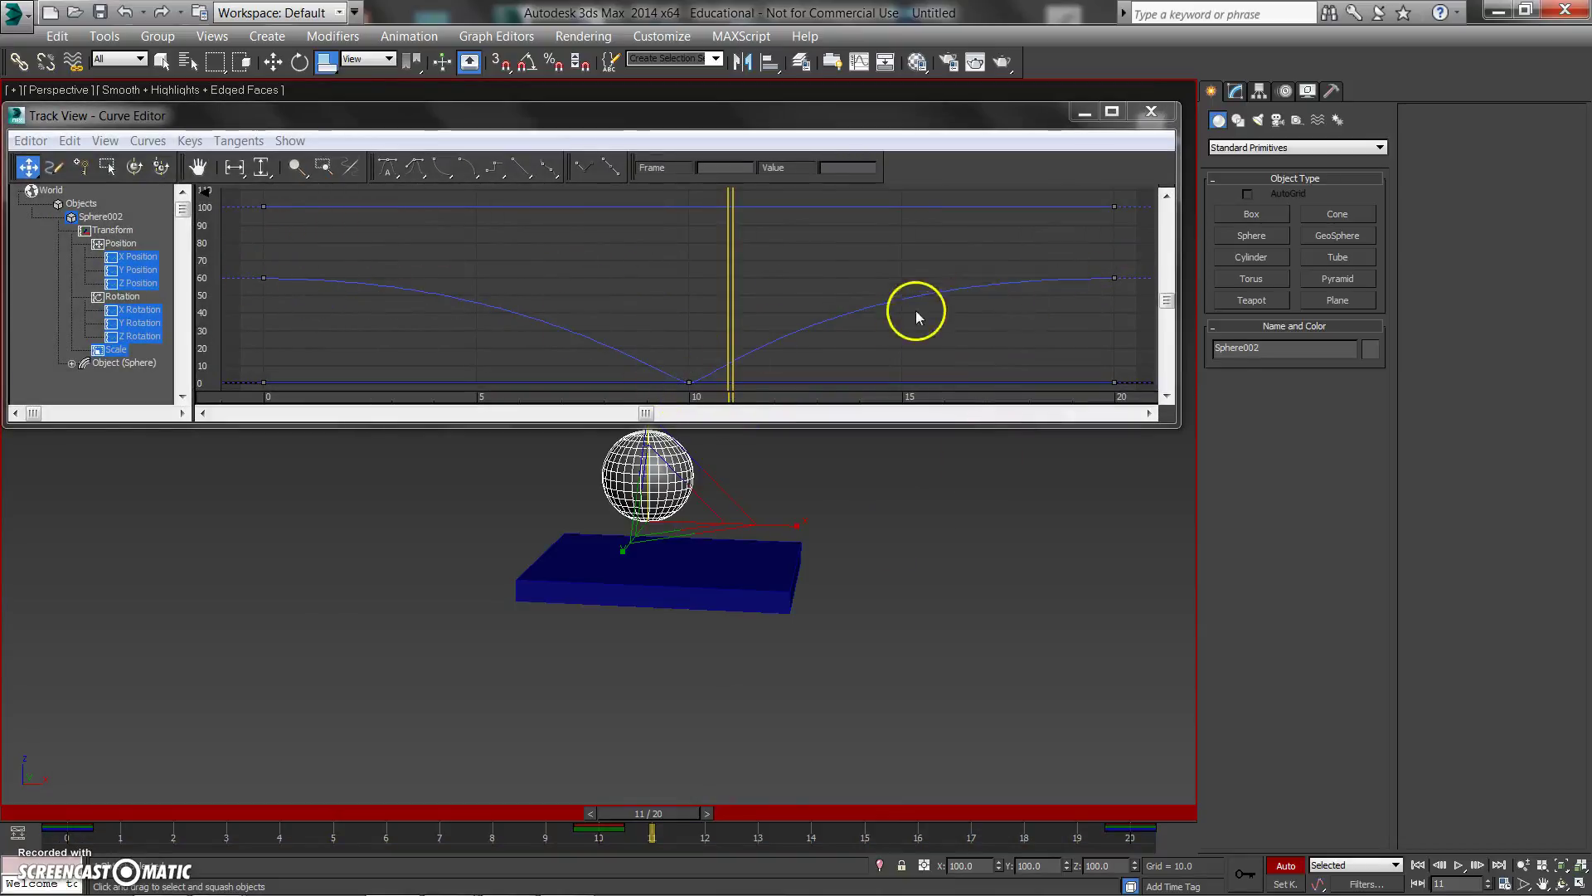
left_click(689, 382)
left_click(398, 169)
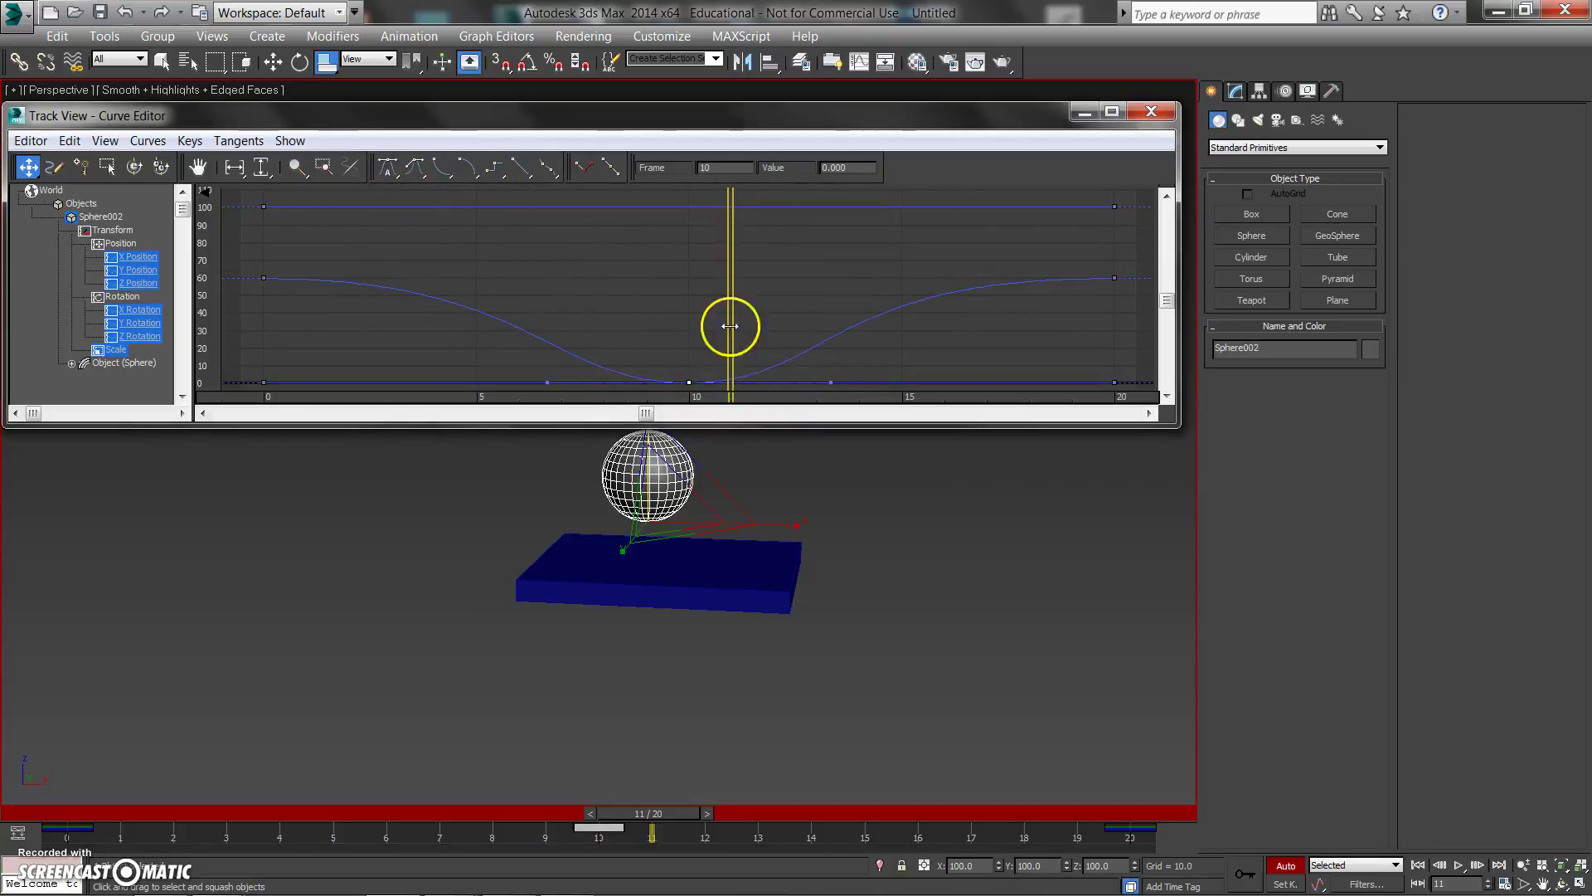
key("ctrl+z")
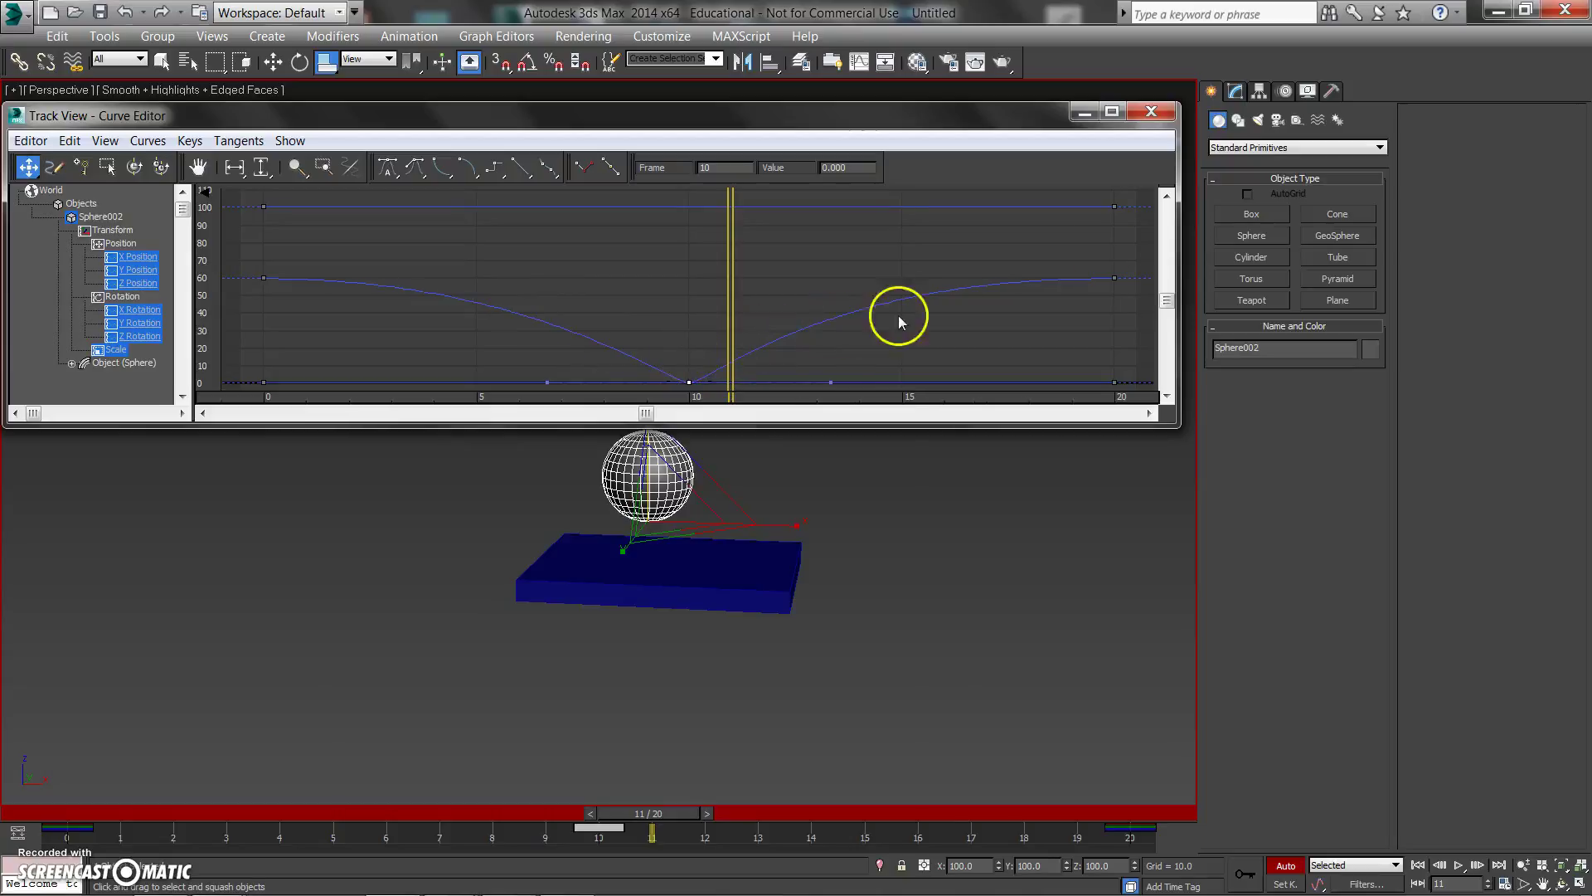
left_click(1151, 111)
left_click(940, 341)
left_click(674, 462)
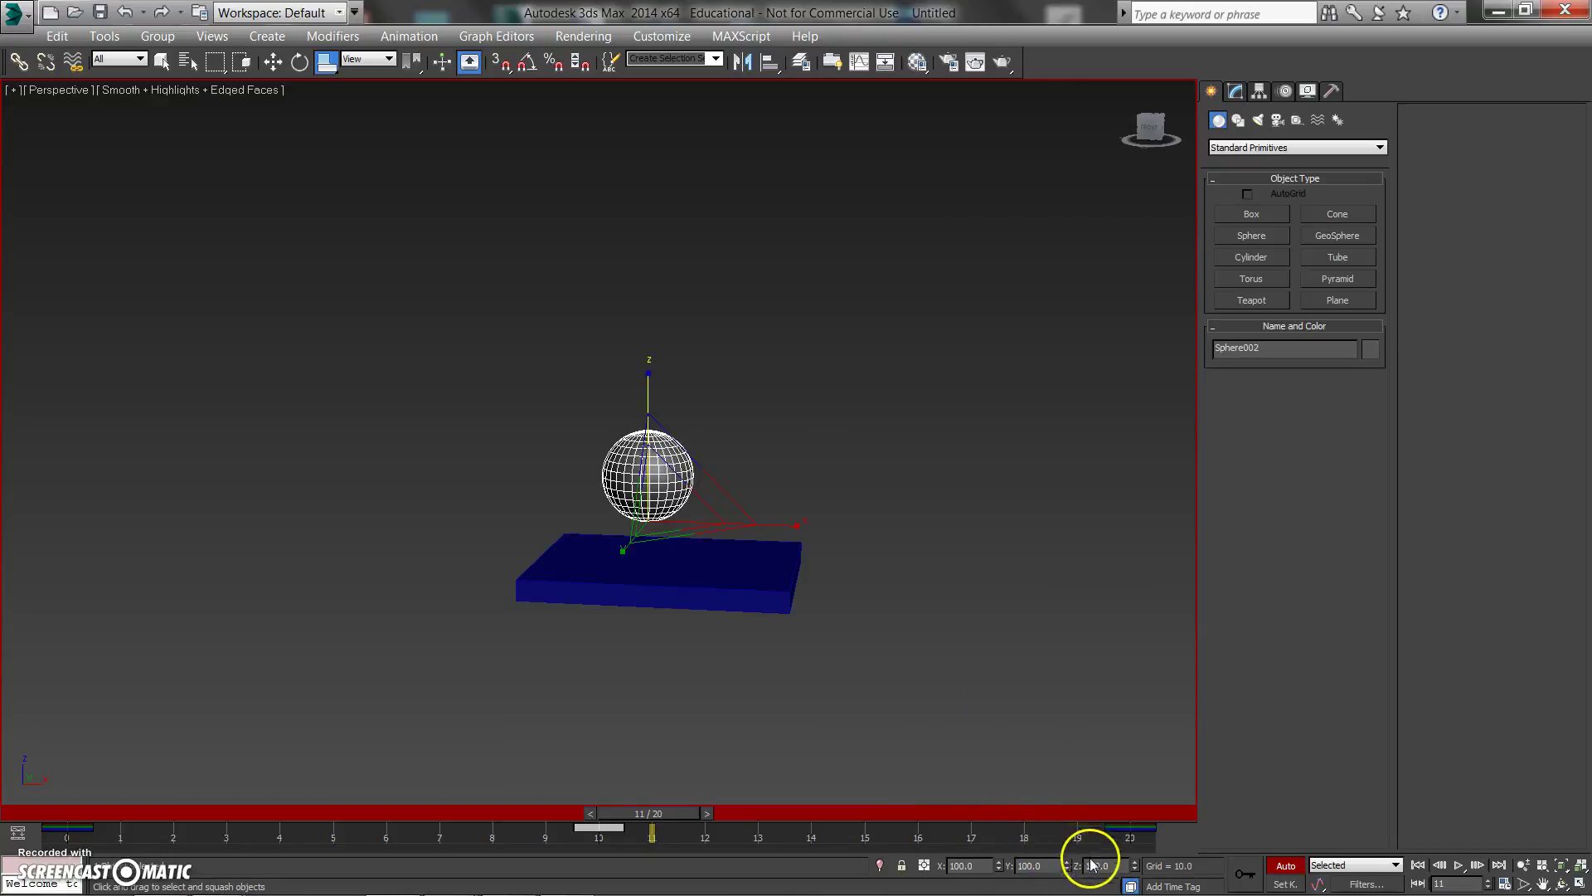
- Extend the active time range from 20 to 100 frames and clear the key selection
right_click_drag(1097, 838, 374, 828, "ctrl+alt")
right_click_drag(929, 836, 861, 848, "ctrl+alt")
right_click_drag(957, 833, 589, 833, "ctrl+alt")
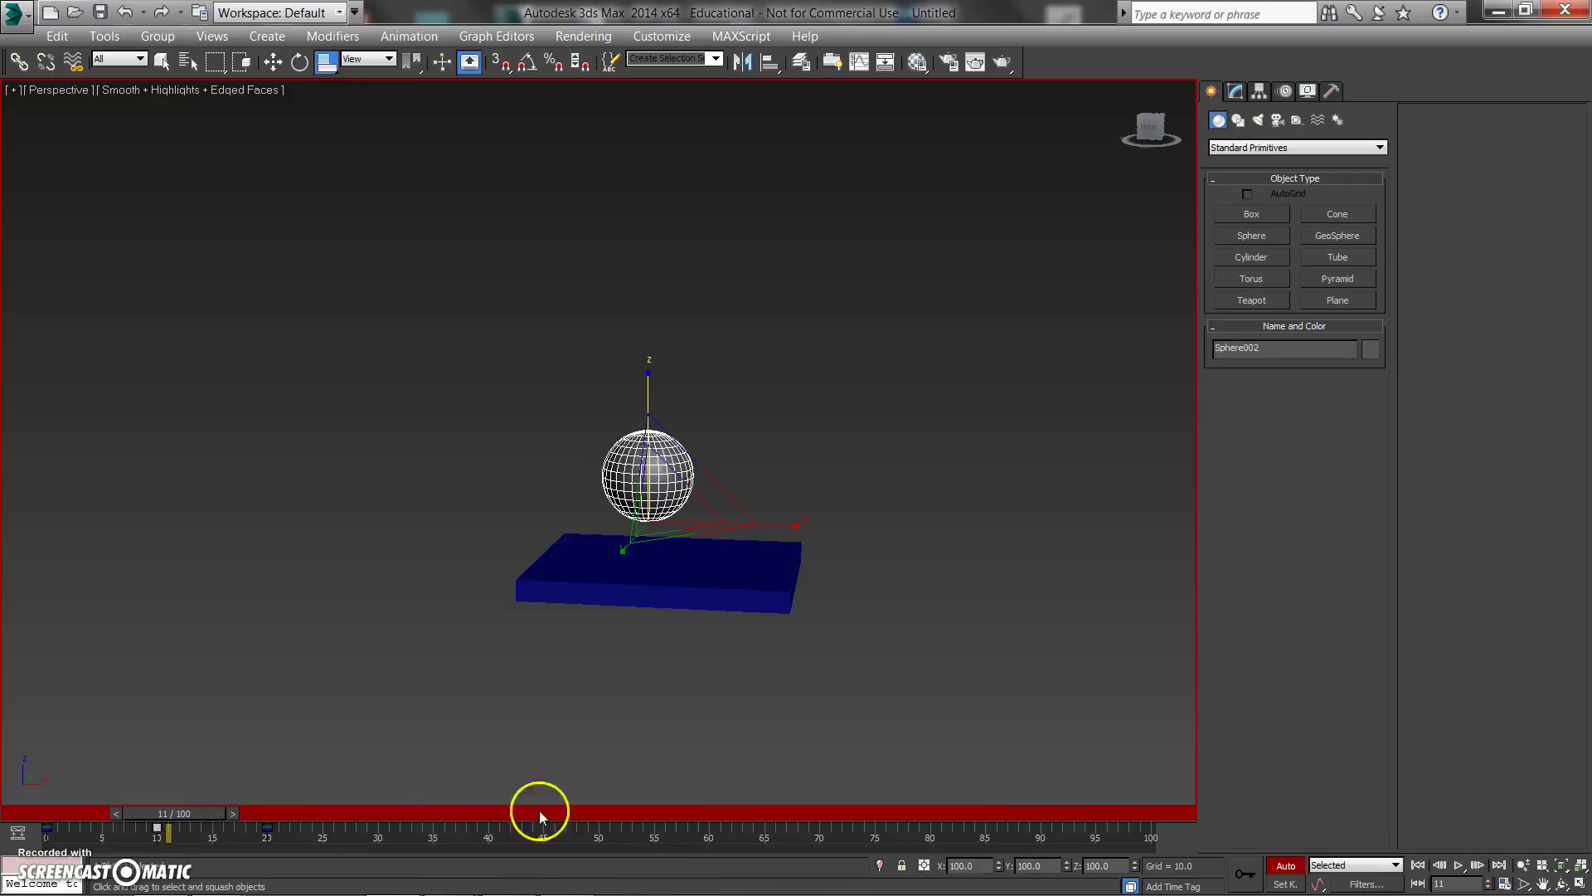
left_click(278, 839)
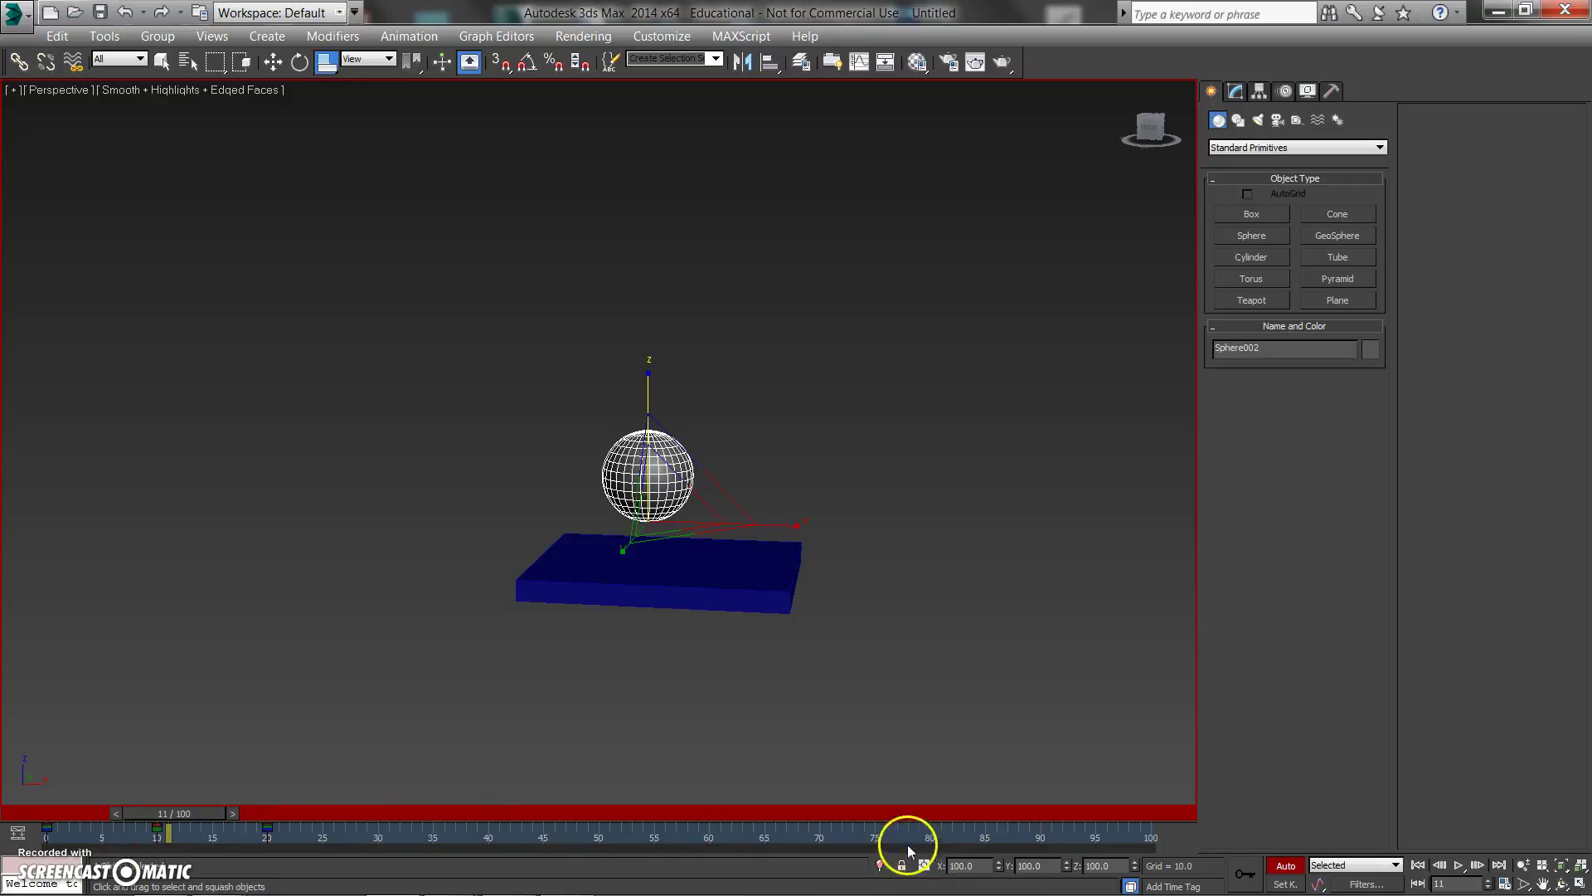
- Scrub the time slider around frame 10 to examine the ball's contact with the platform
left_click_drag(200, 806, 187, 814)
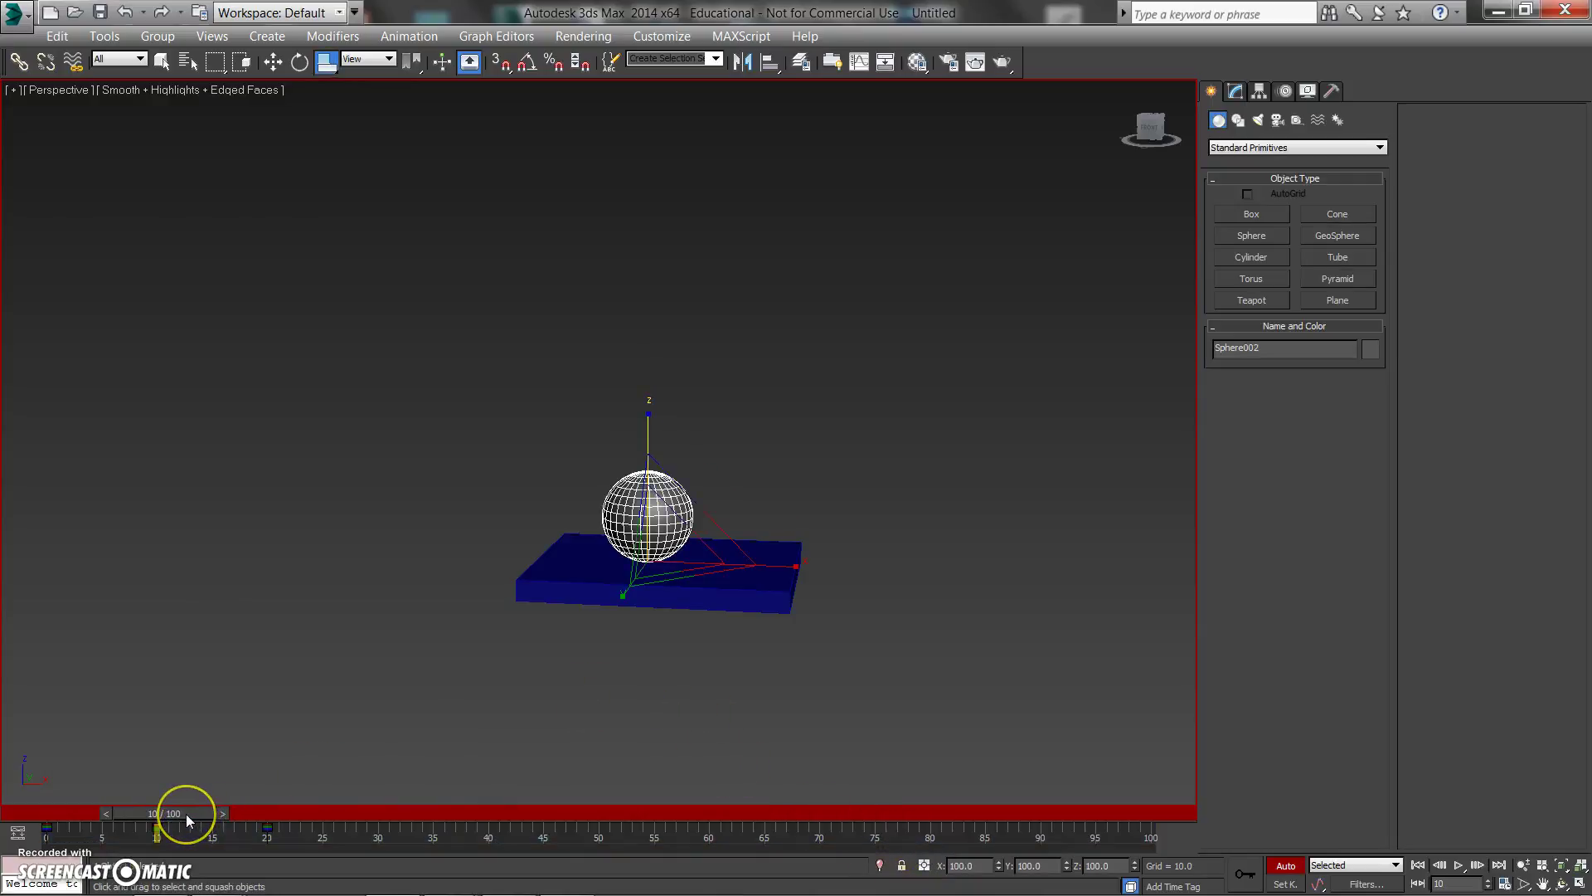
left_click(122, 816)
left_click(115, 838)
left_click(181, 823)
left_click_drag(183, 824, 199, 825)
left_click(151, 840)
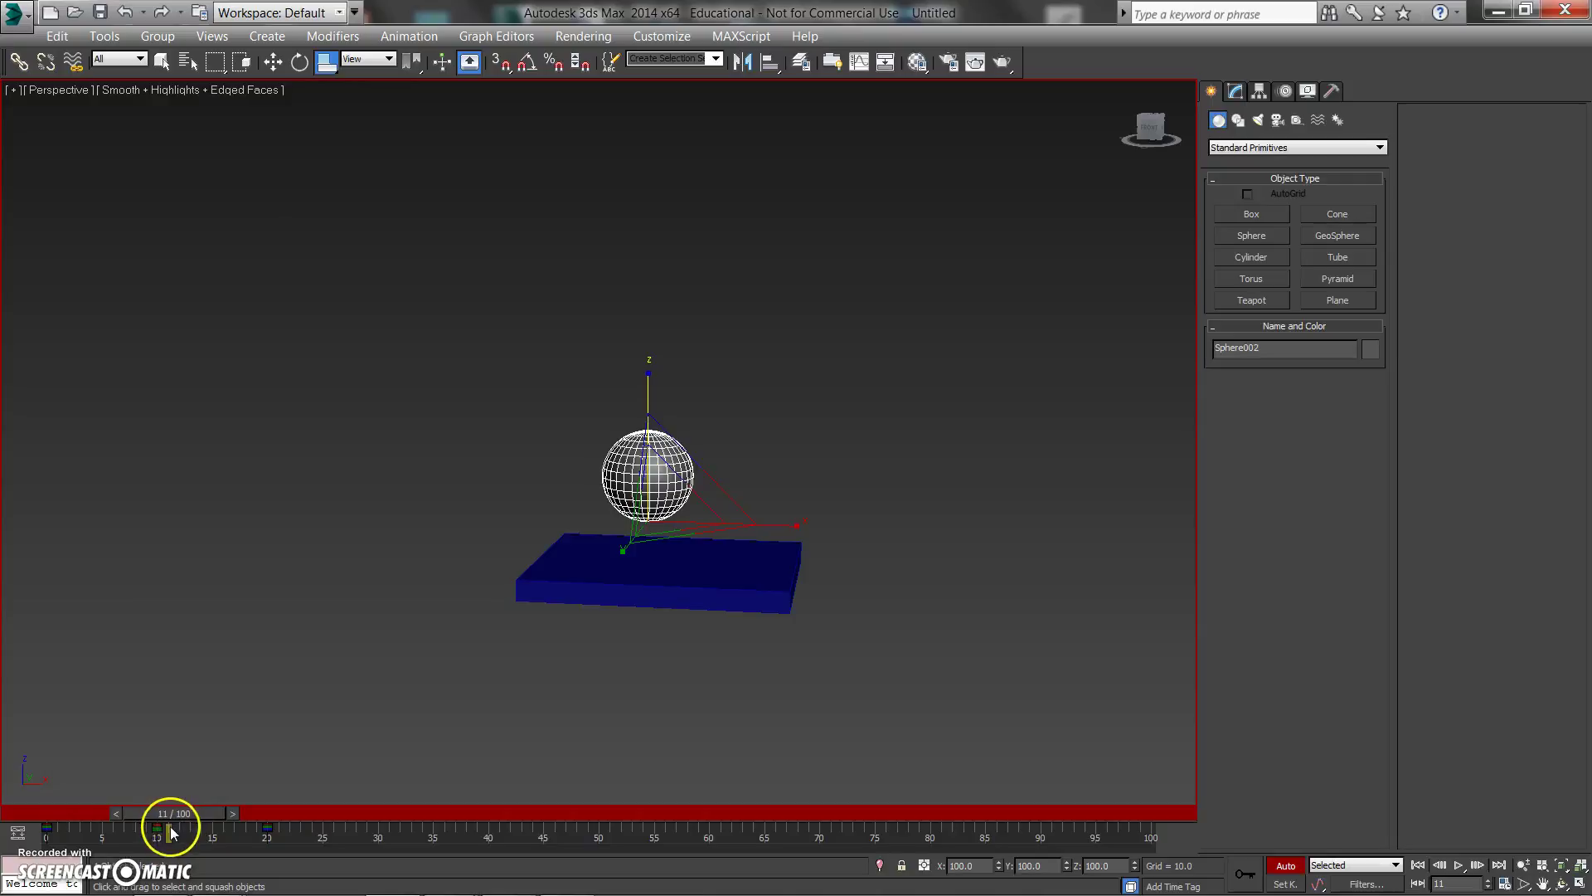
left_click_drag(171, 817, 177, 818)
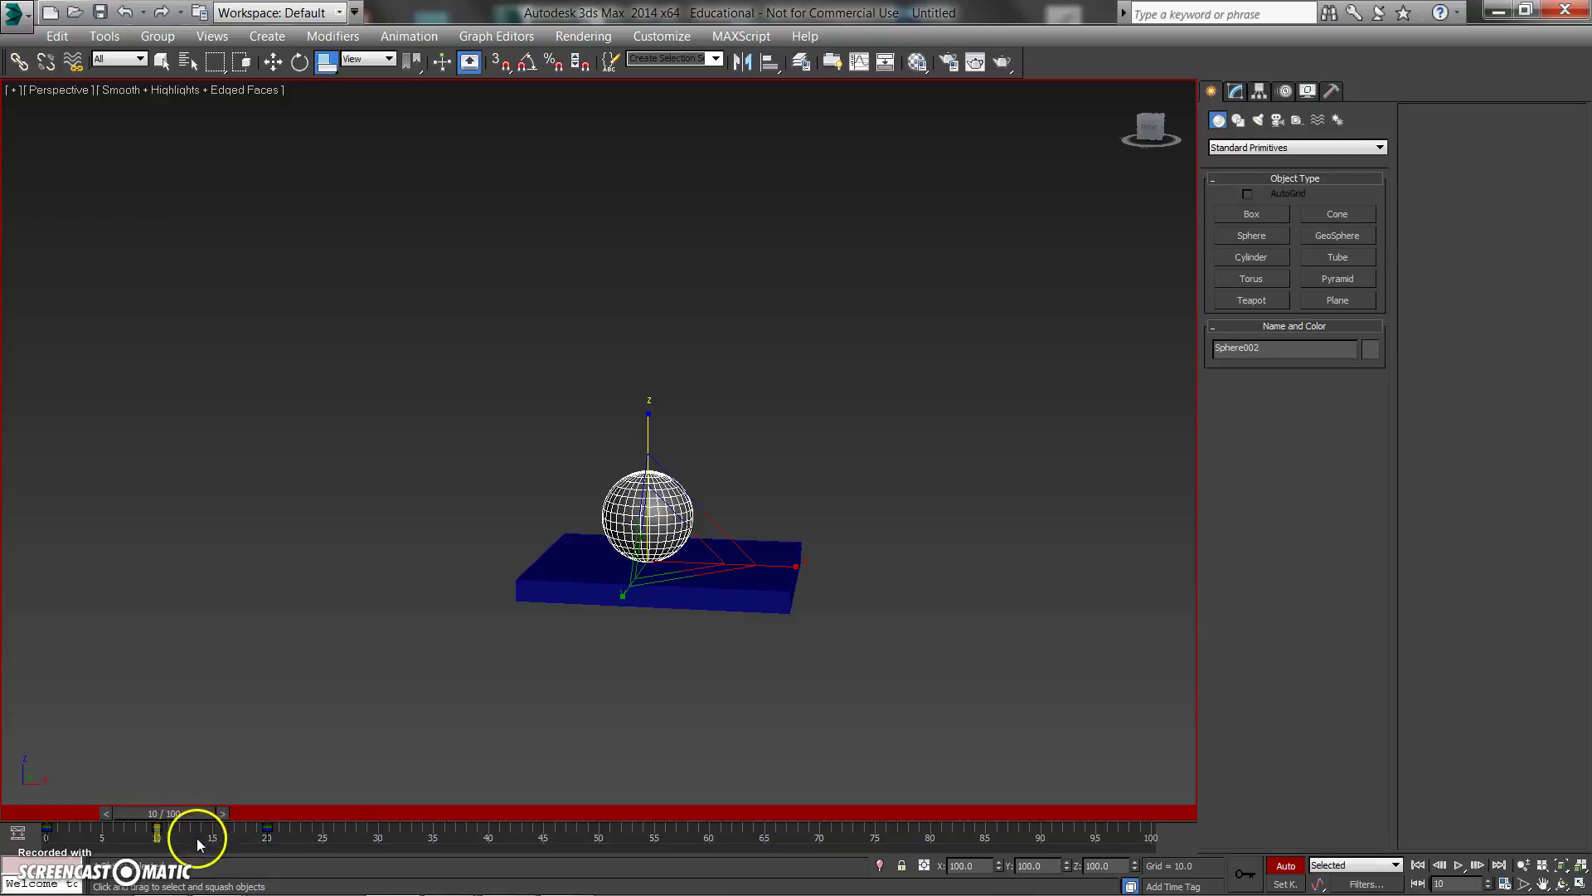
- Return to frame 0 and select the sphere's keys at frames 0, 10 and 20
left_click_drag(168, 816, 71, 828)
key("r")
left_click_drag(309, 836, 48, 827)
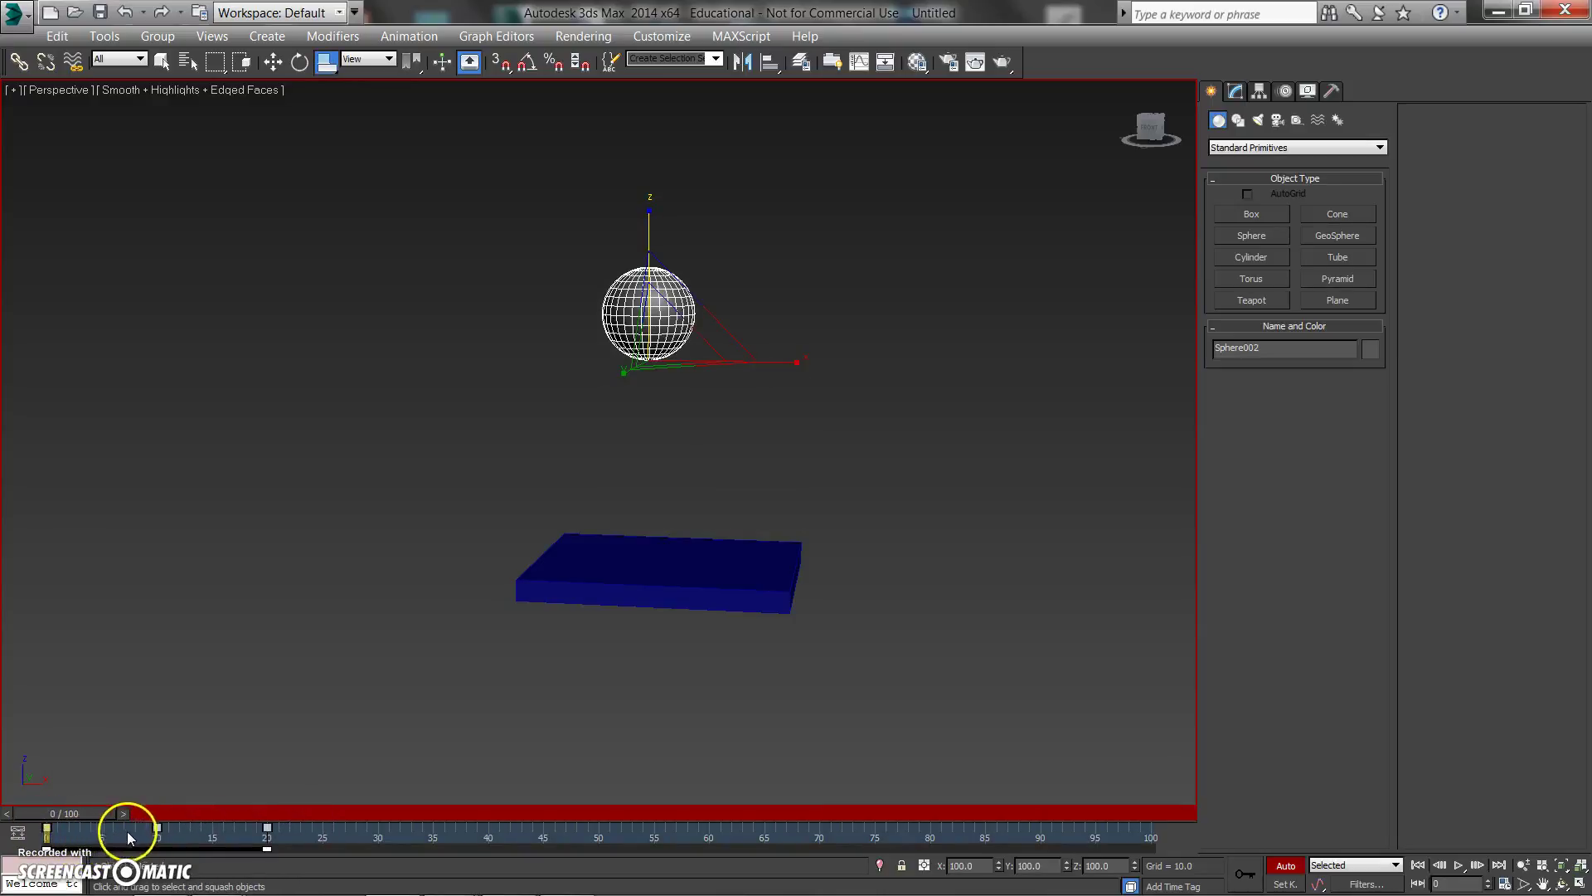
- Try copying the three selected keys along the timeline to frames 20, 30 and 40
left_click_drag(163, 834, 467, 826, "shift")
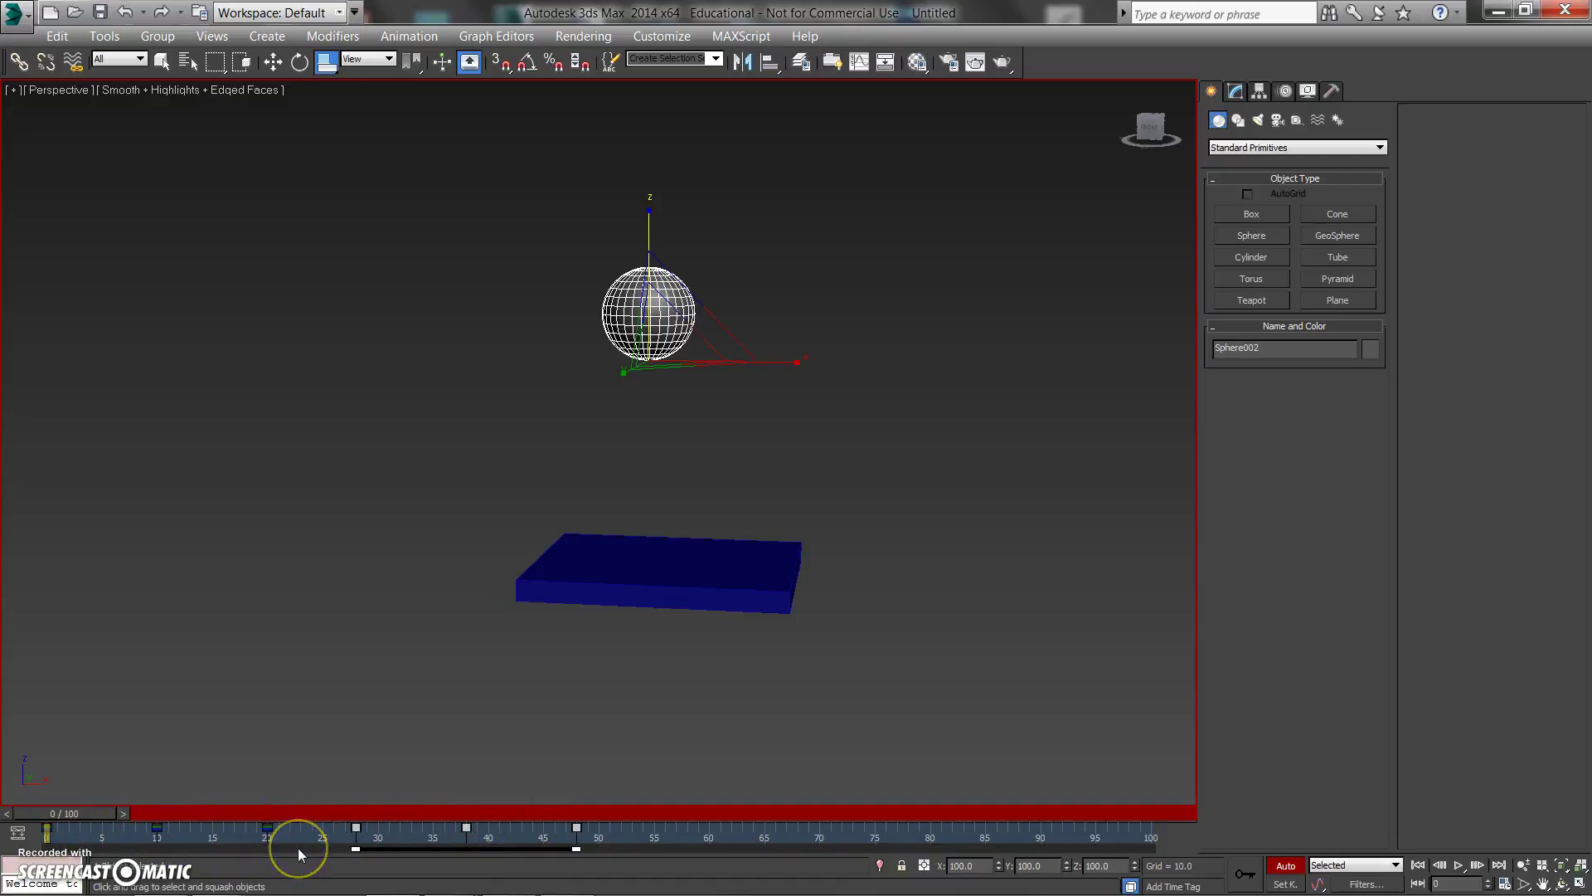
left_click_drag(550, 867, 510, 835)
left_click_drag(50, 825, 153, 822)
left_click_drag(394, 848, 315, 835)
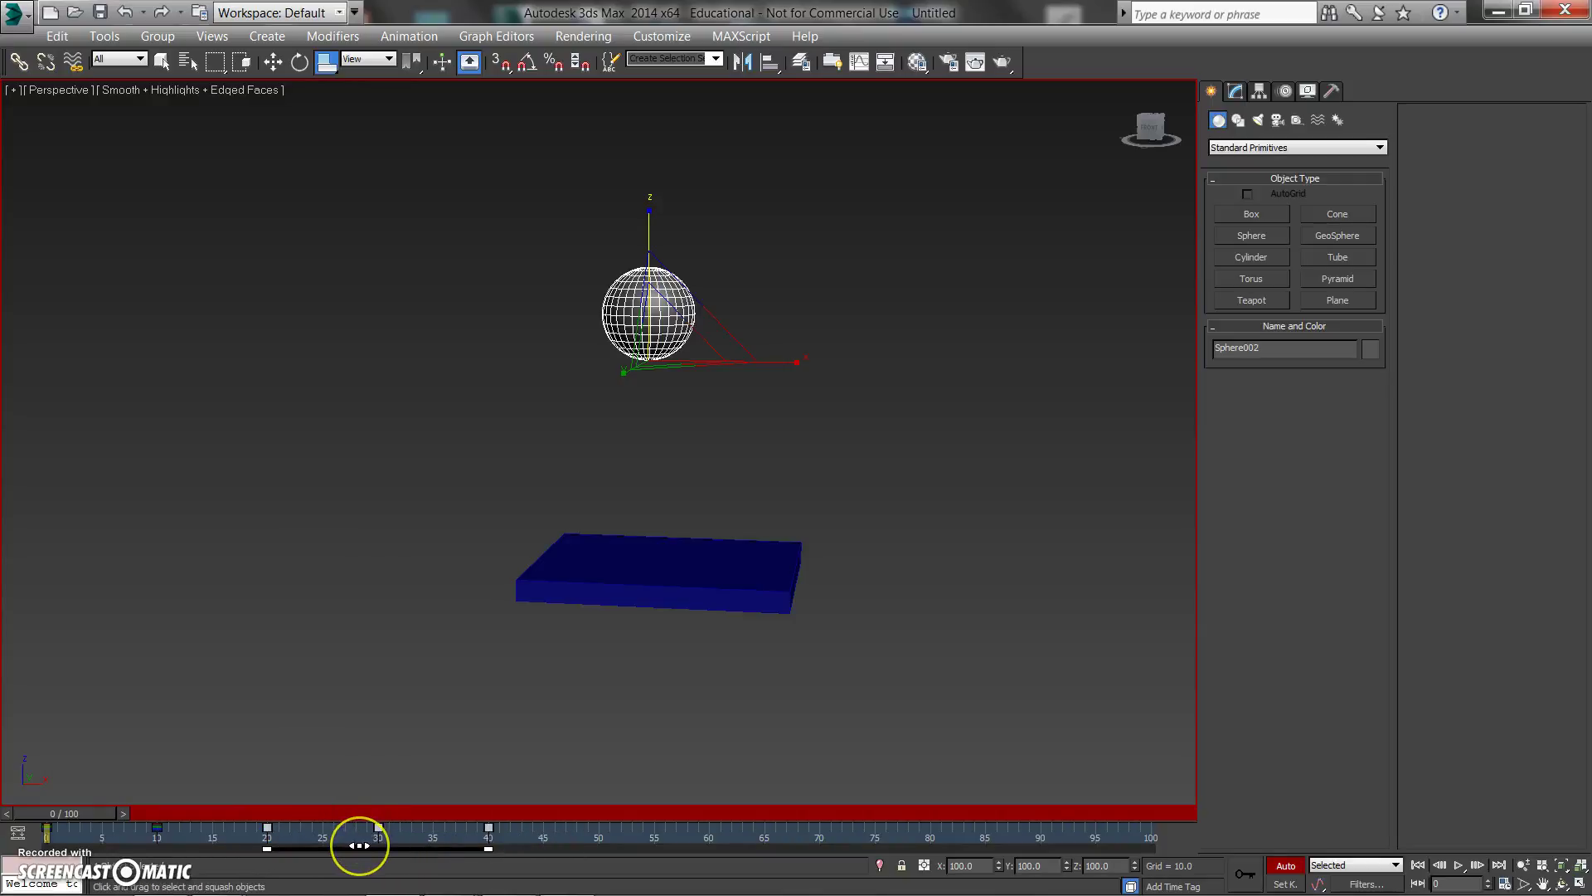
left_click_drag(358, 845, 359, 845)
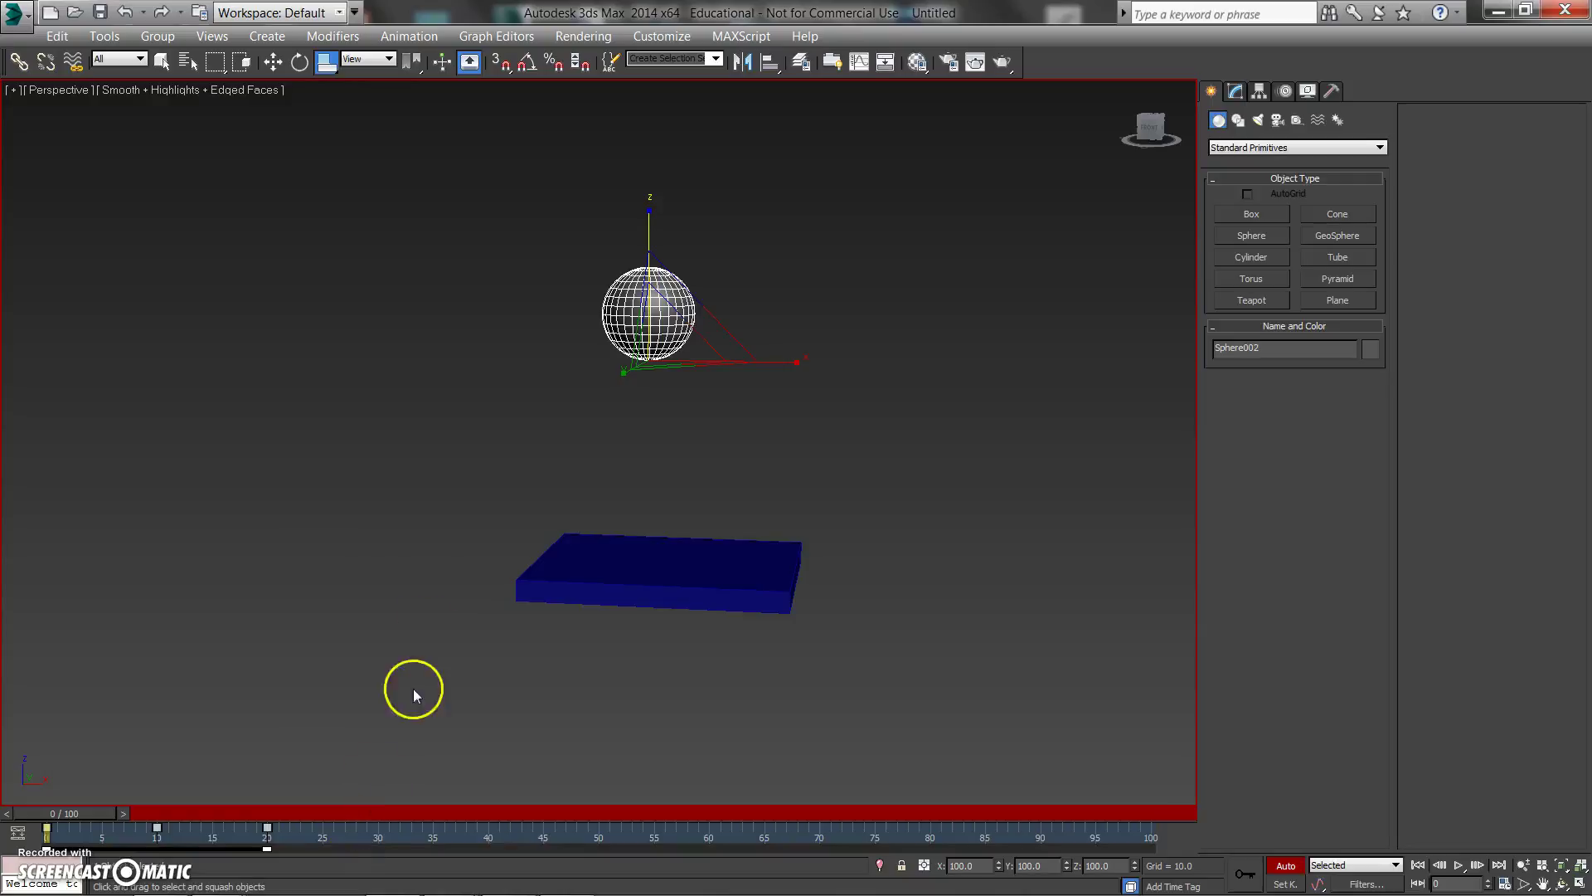
- Open the Curve Editor and copy the sphere's three bounce keys along the timeline so the bounce repeats every 20 frames up to frame 100
right_click(432, 627)
left_click(464, 747)
middle_click_drag(471, 678, 327, 763, "alt")
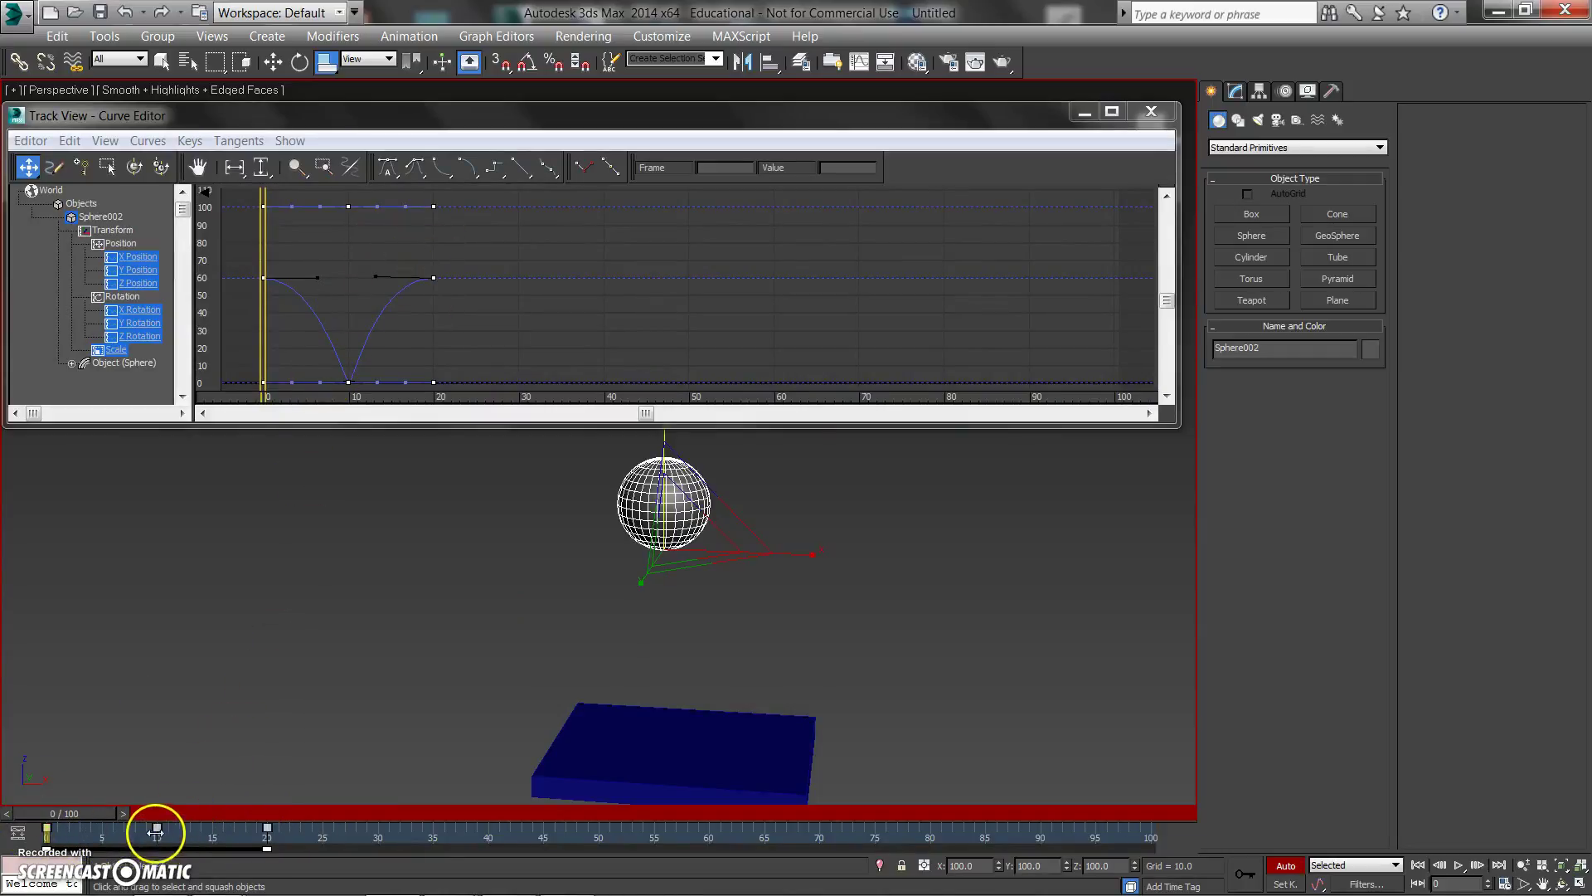
left_click_drag(153, 832, 566, 841, "shift")
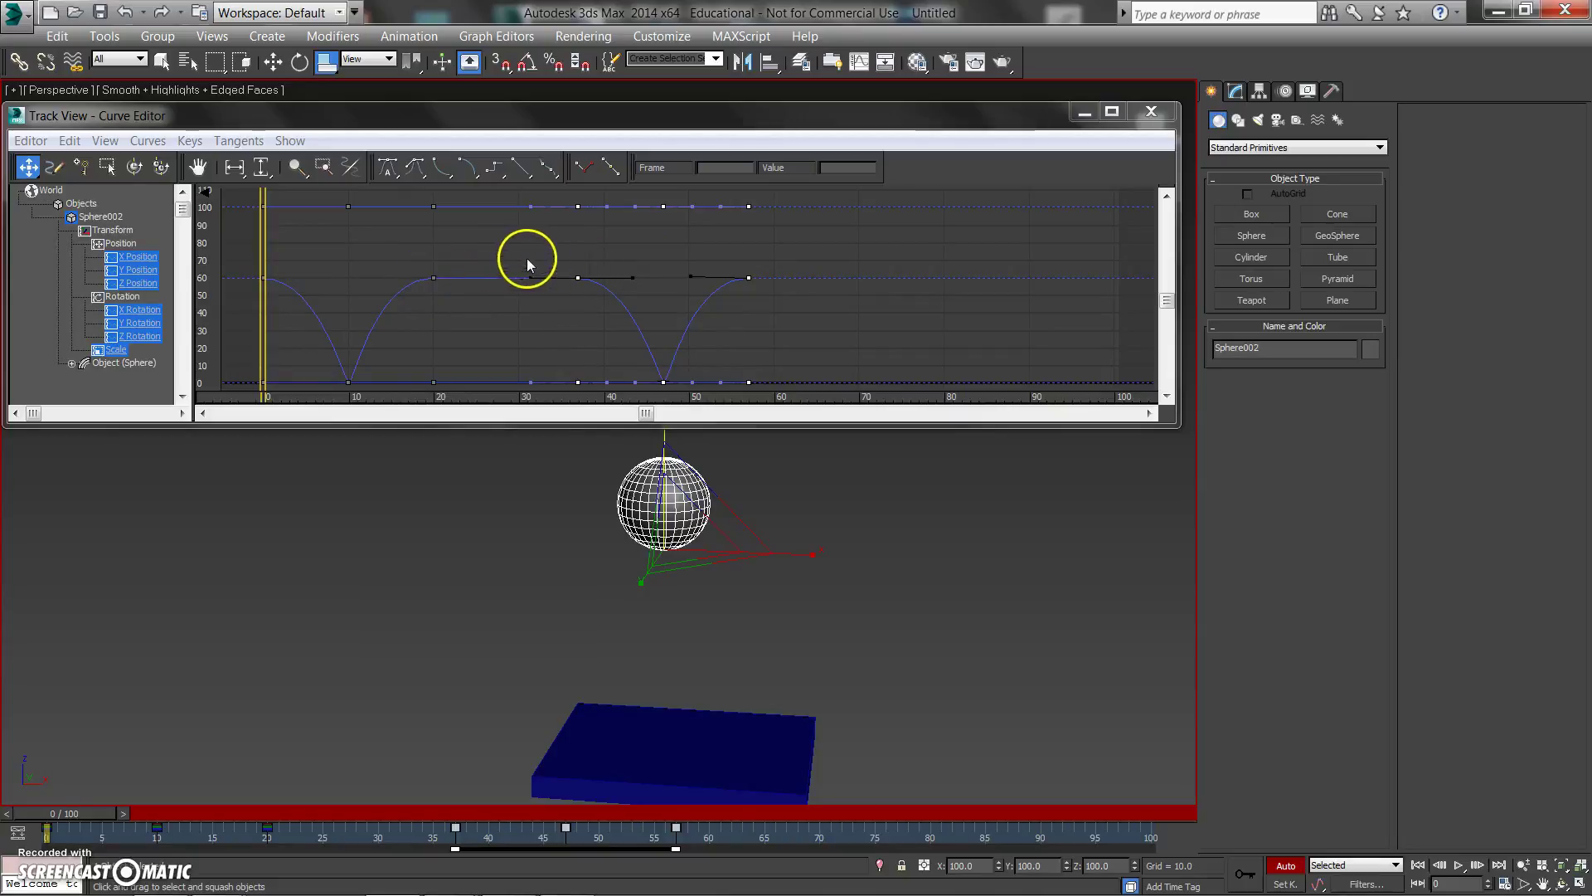
left_click_drag(567, 828, 379, 833)
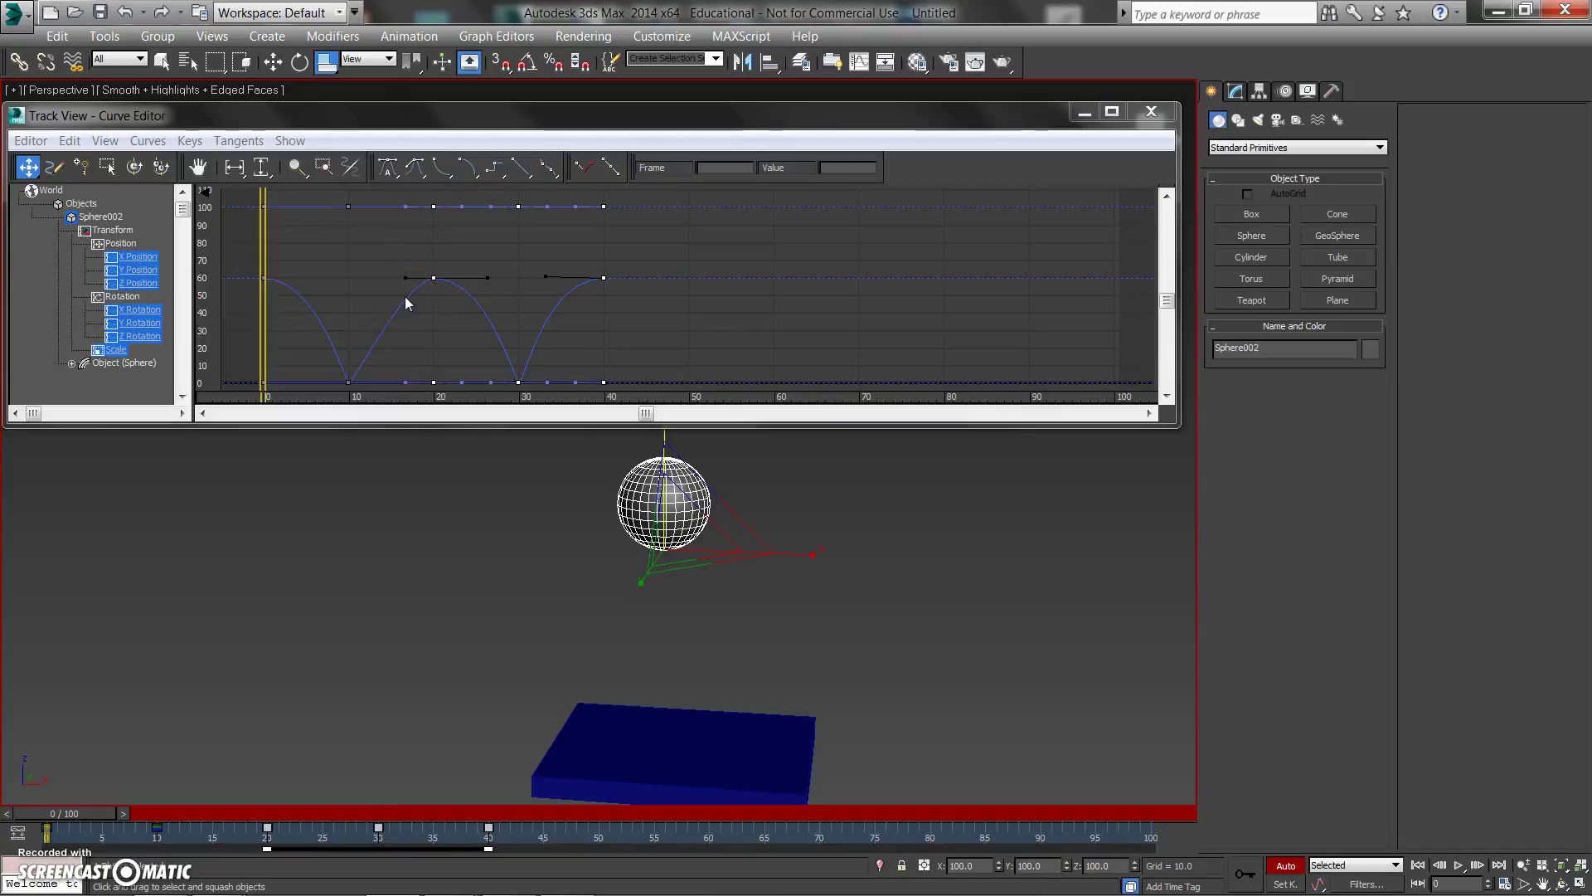
left_click_drag(492, 827, 711, 839, "shift")
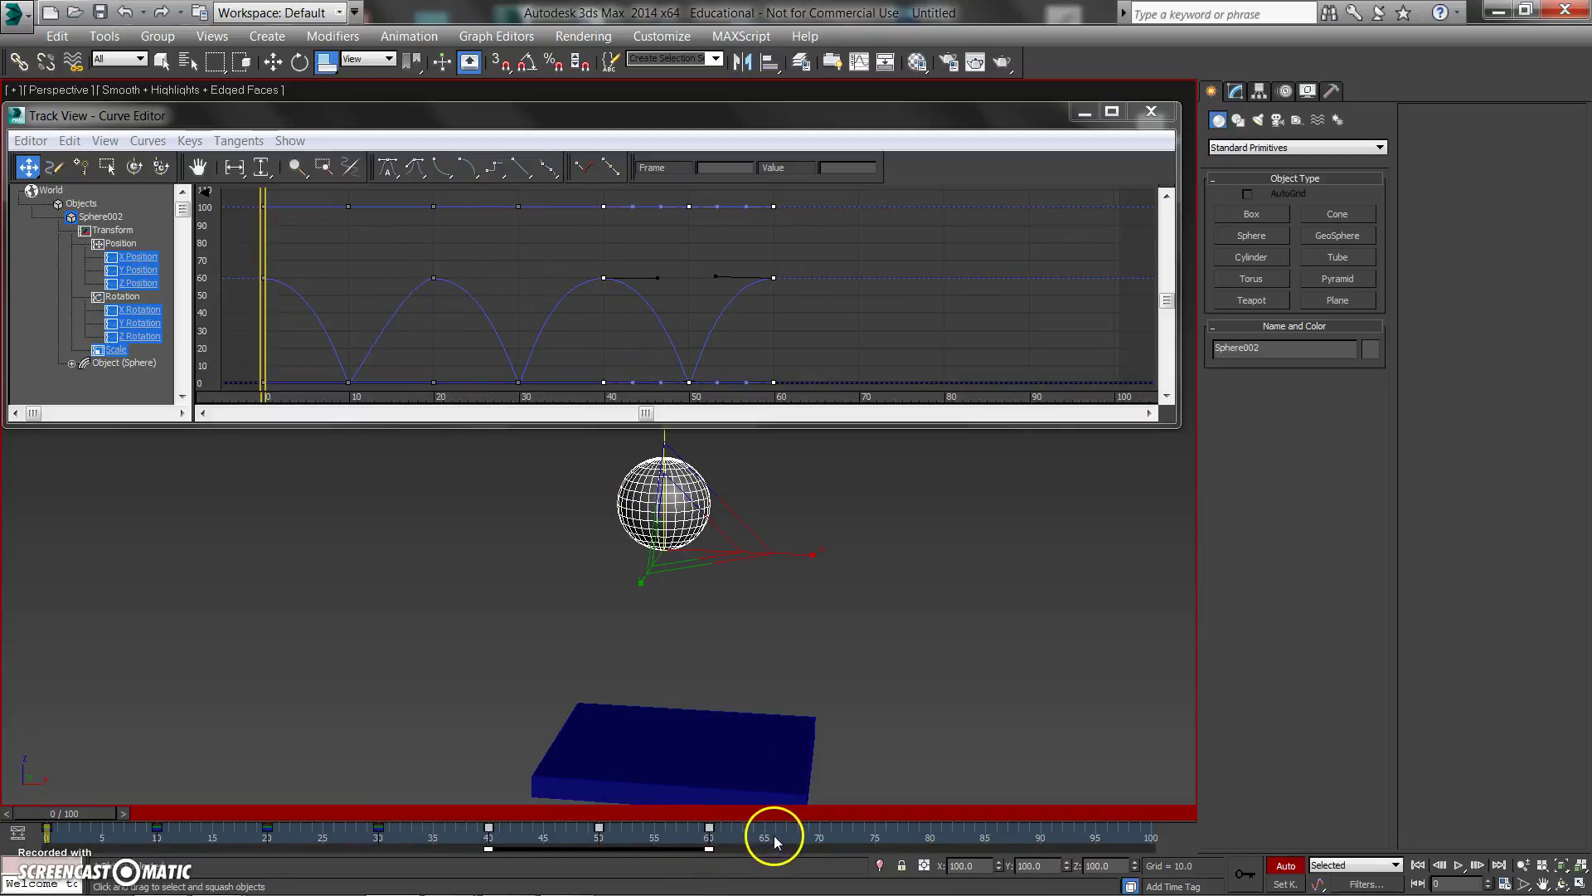
left_click_drag(709, 828, 1147, 823, "shift")
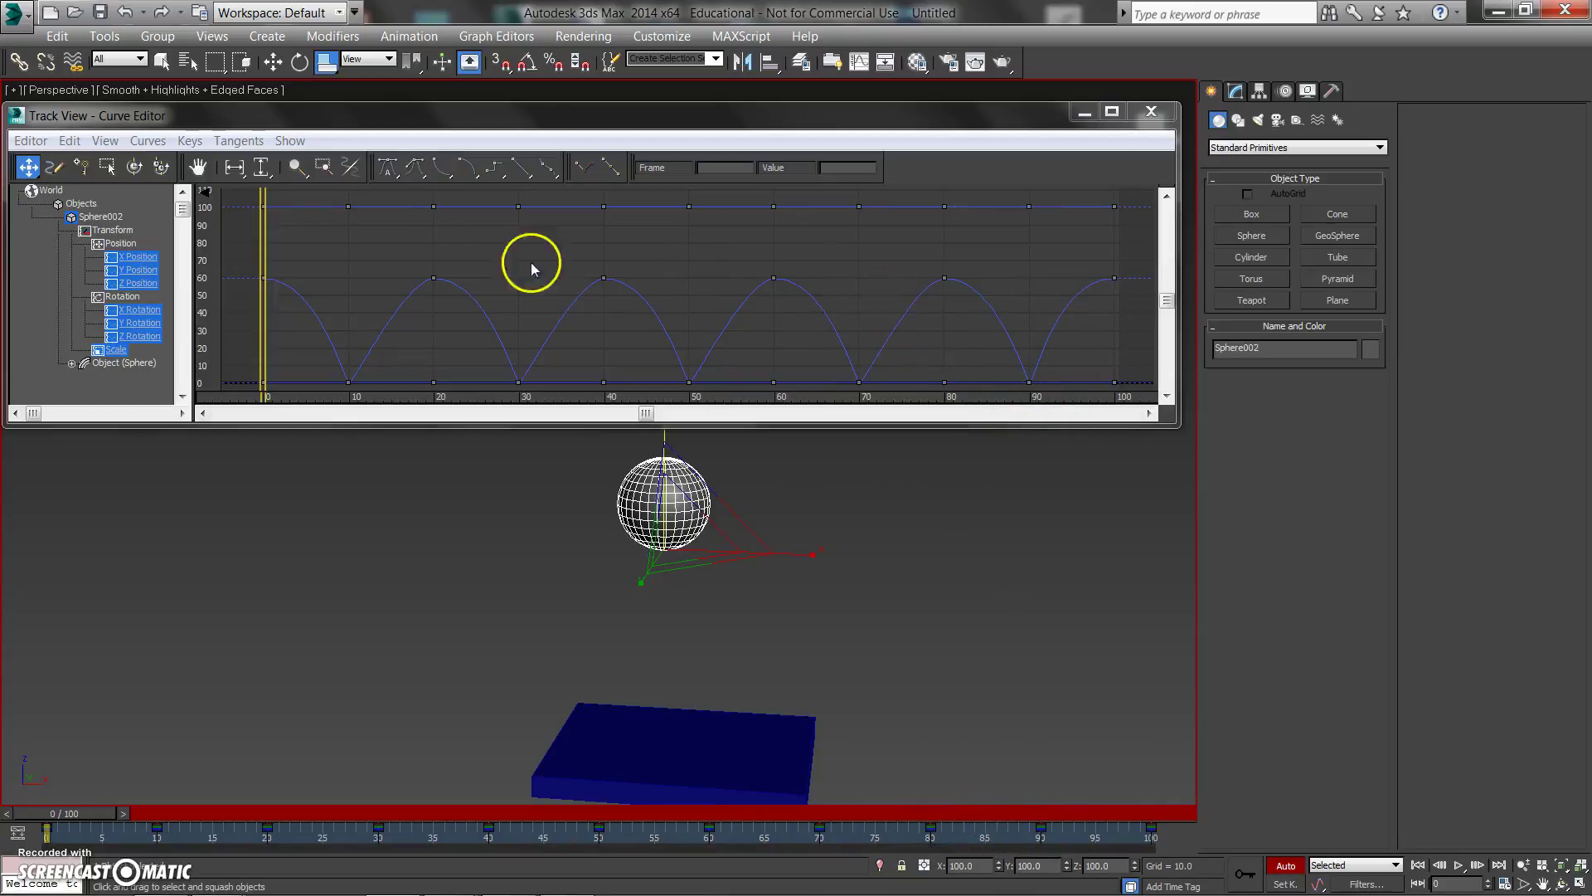
- Set the Z position peak keys at frames 0, 20, 40, 60, 80 and 100 to automatic tangents
left_click_drag(338, 238, 1136, 329)
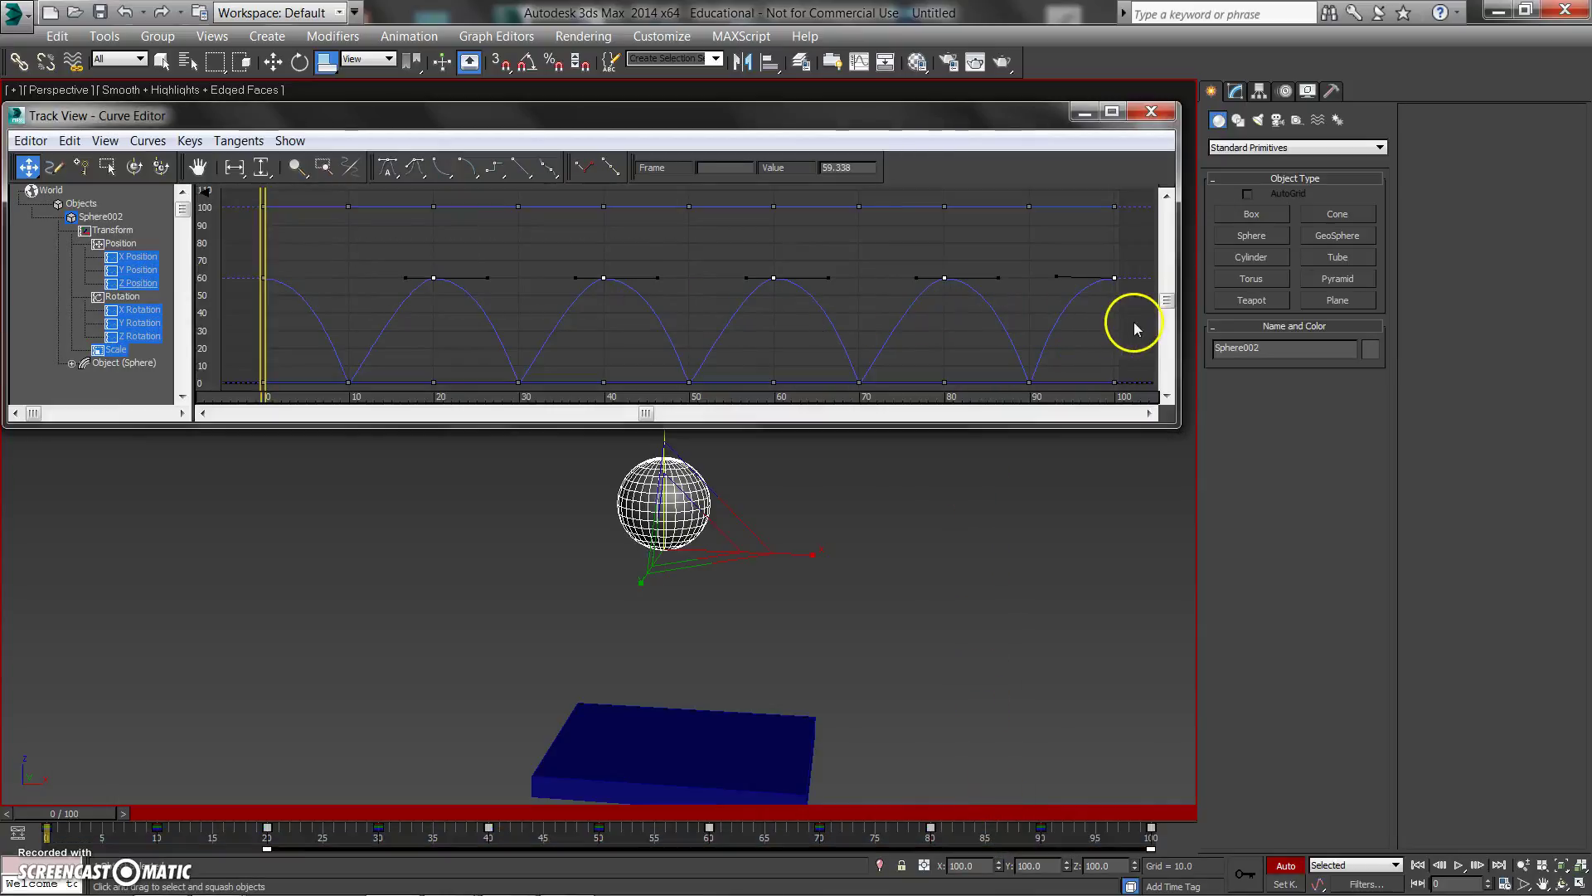
left_click_drag(241, 241, 282, 292, "ctrl")
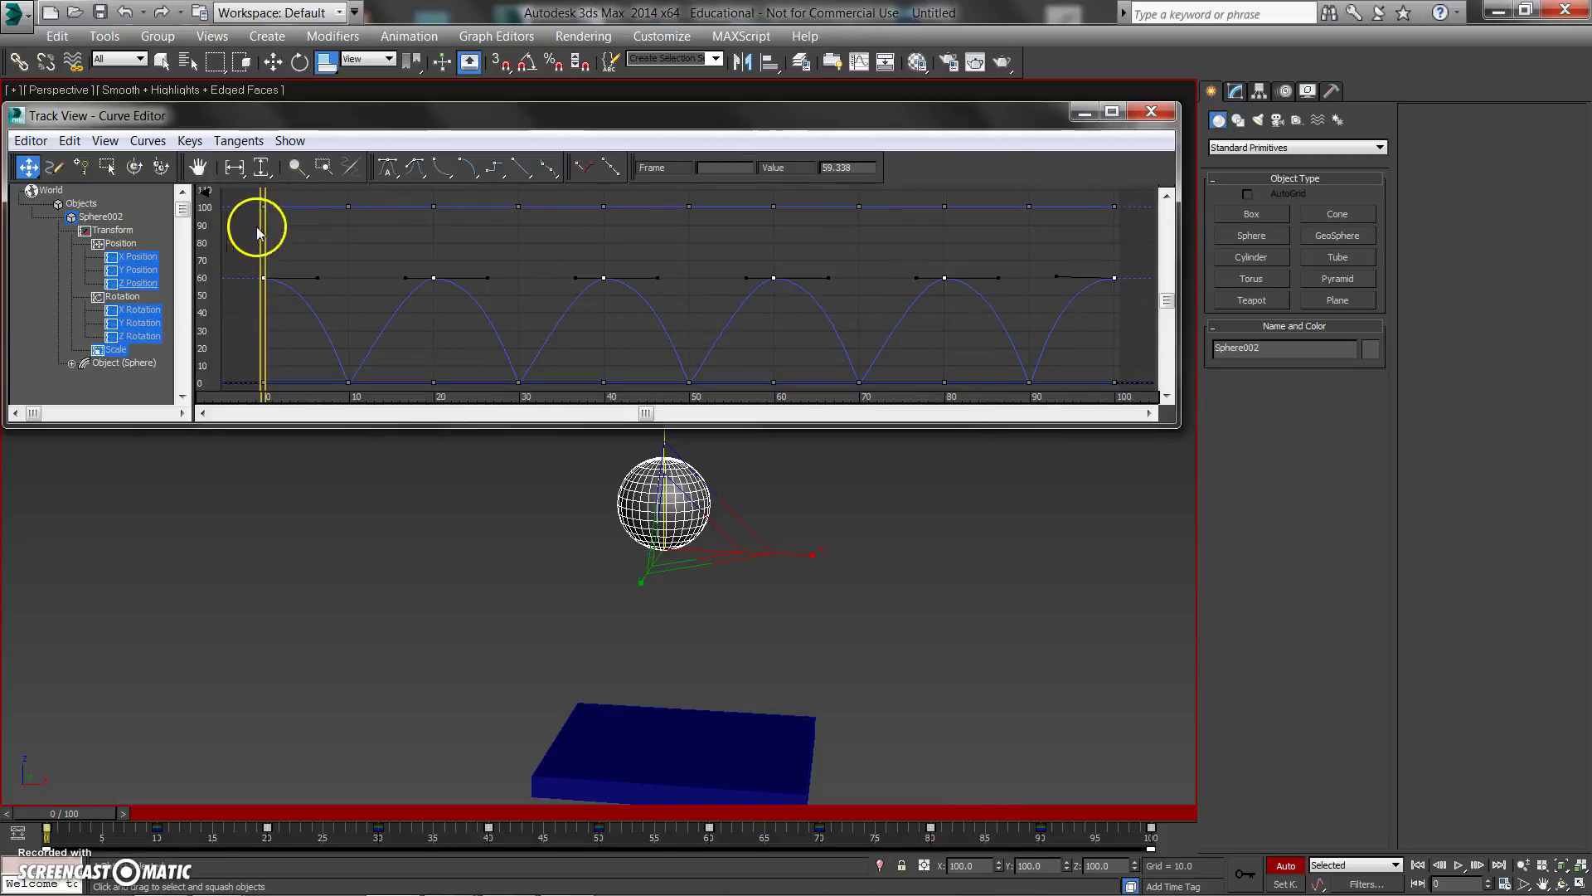
left_click(388, 170)
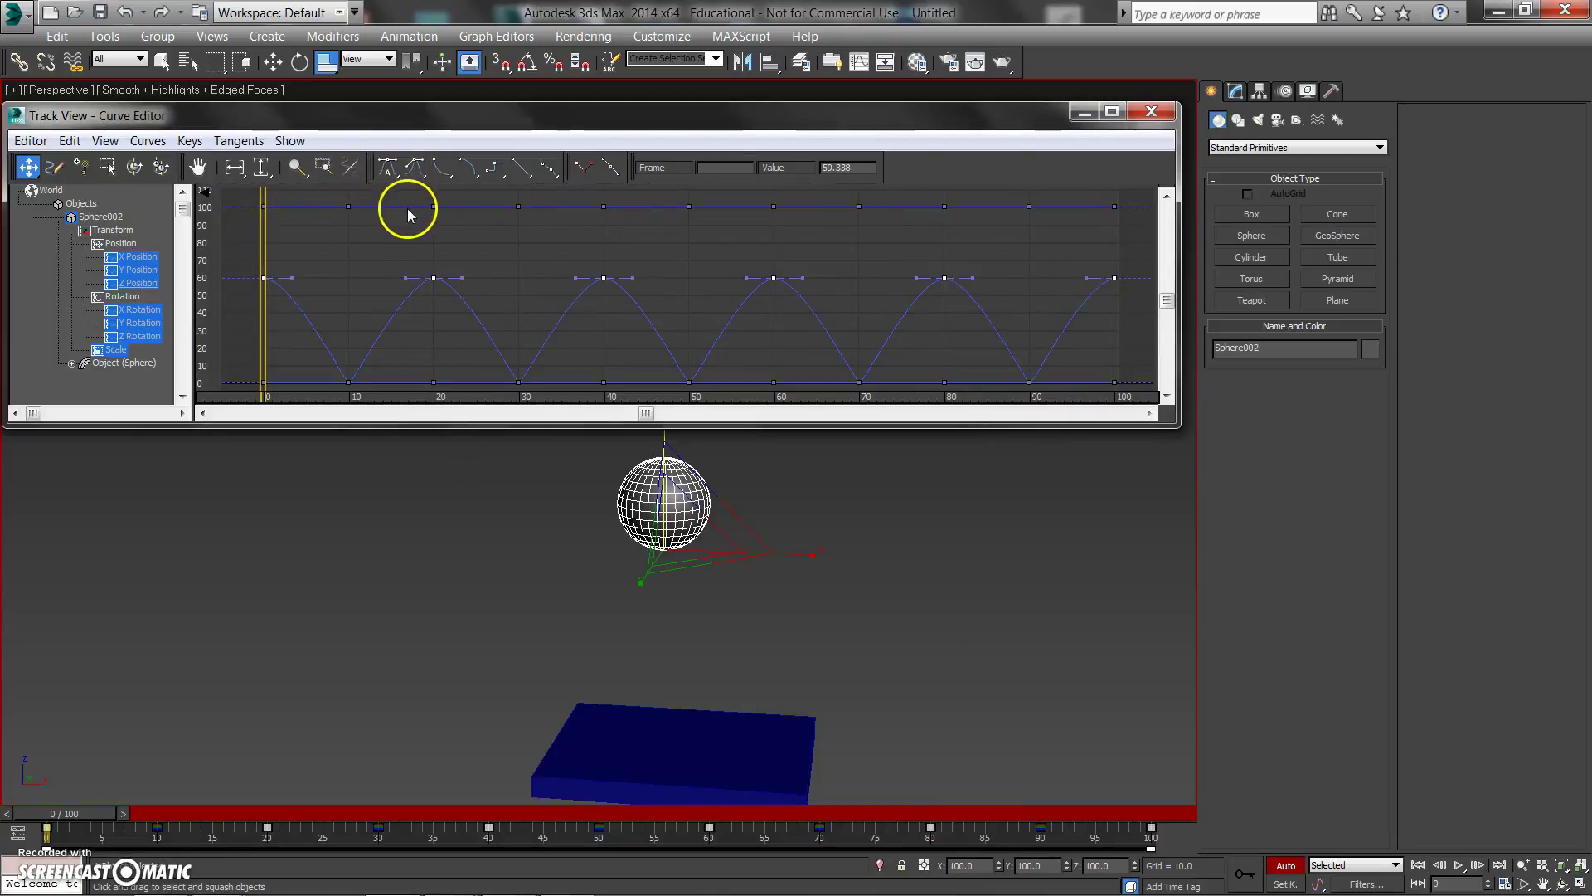
left_click(486, 285)
- Lengthen the tangent handles of the Z position peak key at frame 20
left_click_drag(301, 253, 456, 282)
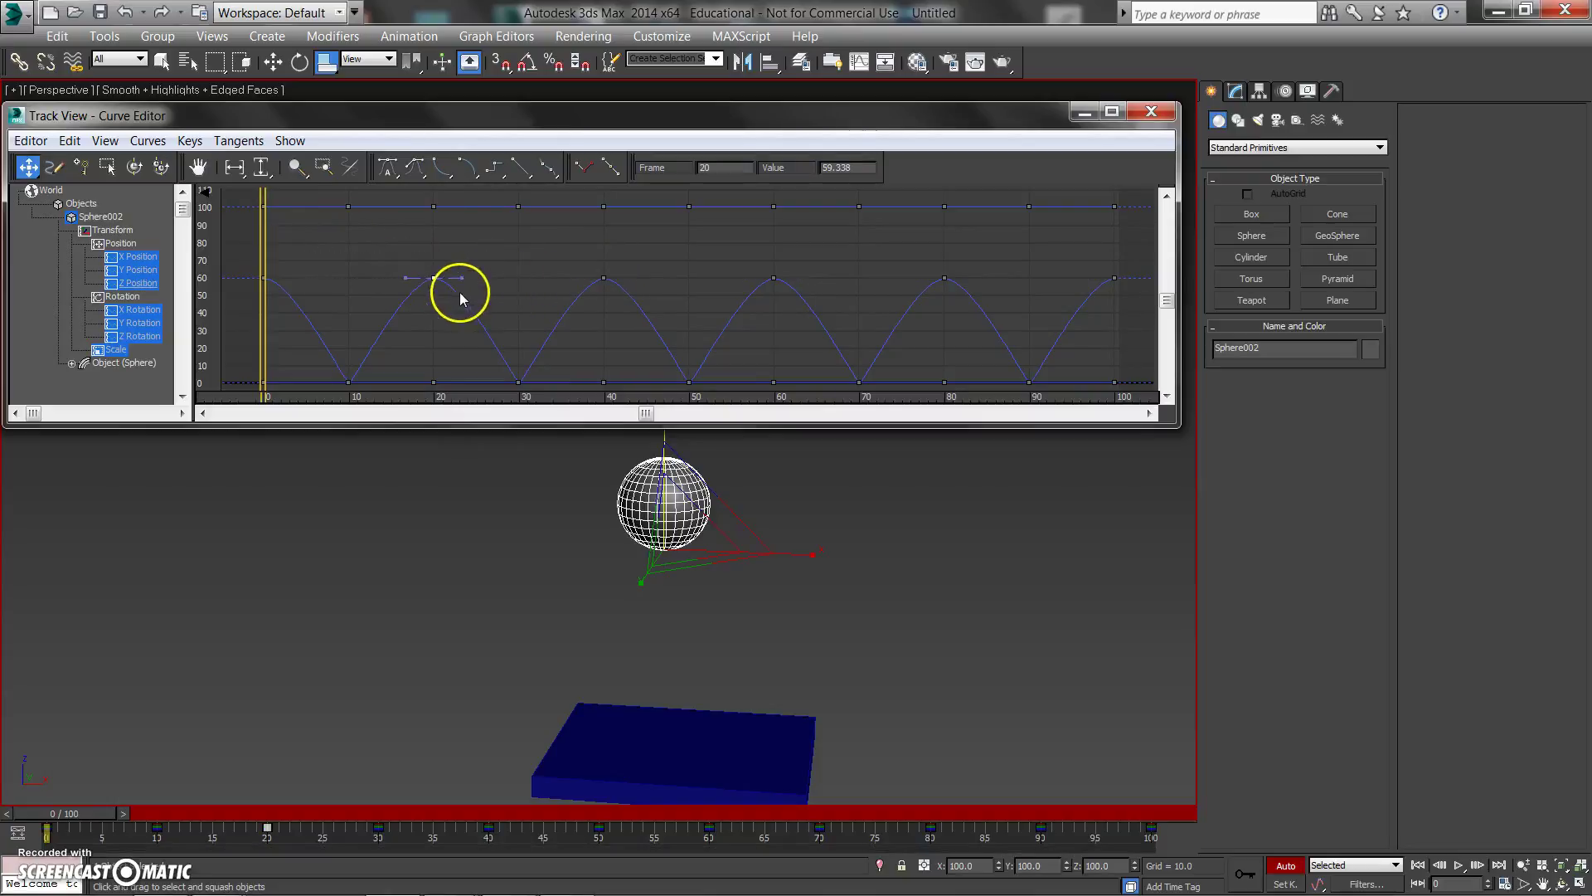
left_click_drag(473, 279, 491, 277)
key("ctrl+z")
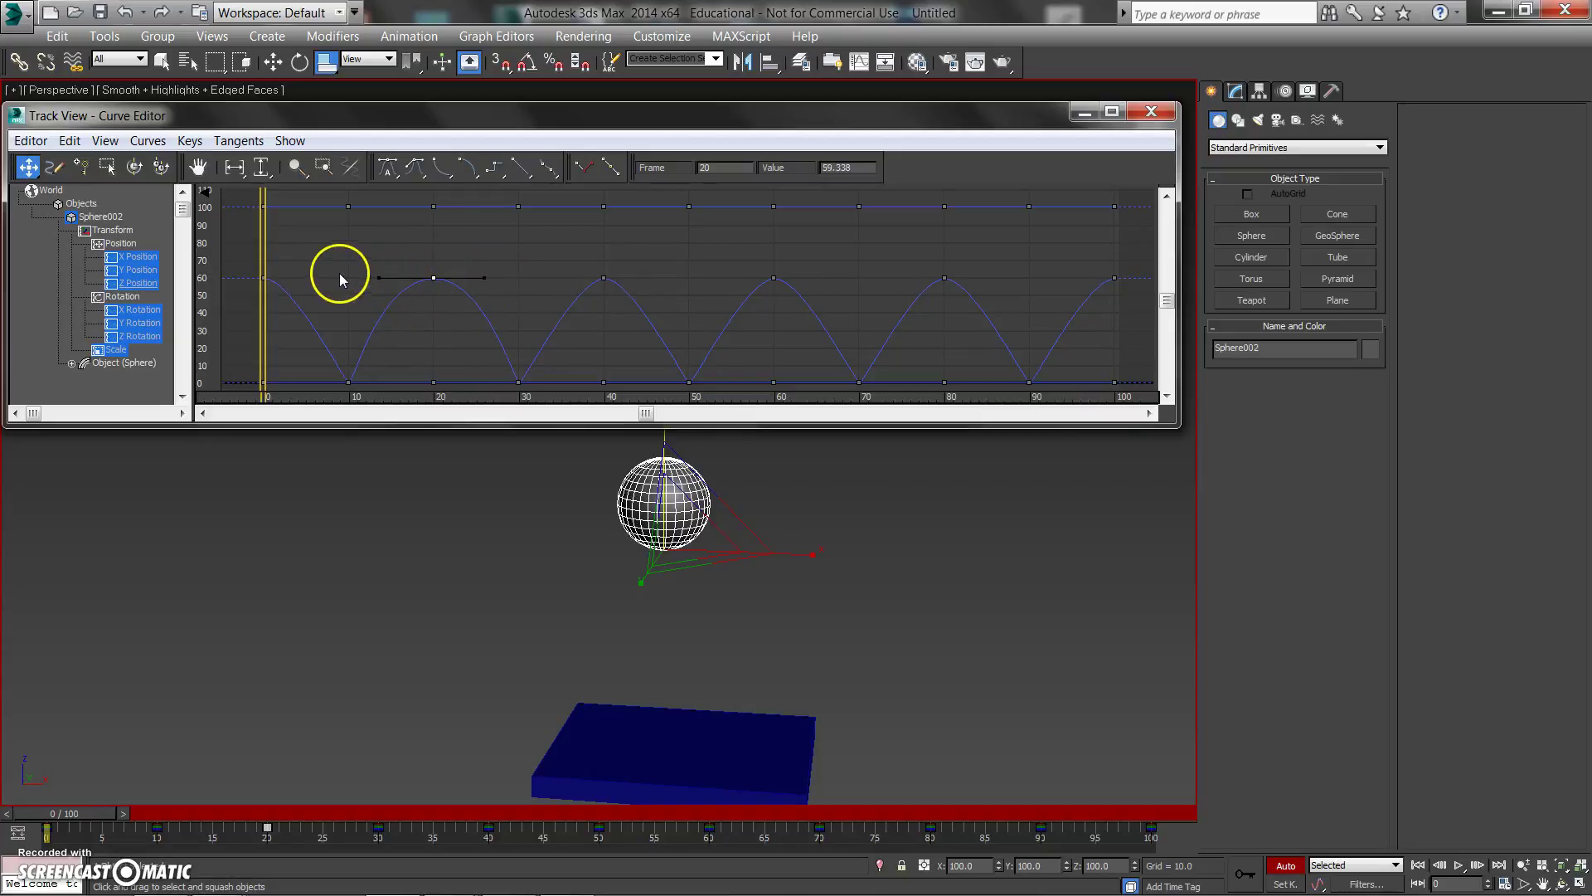
- Lengthen the tangent handles of the Z position peak keys at frames 0, 40, 60, 80 and 100
left_click(264, 278)
left_click(604, 277)
left_click_drag(572, 279, 656, 279)
left_click(774, 278)
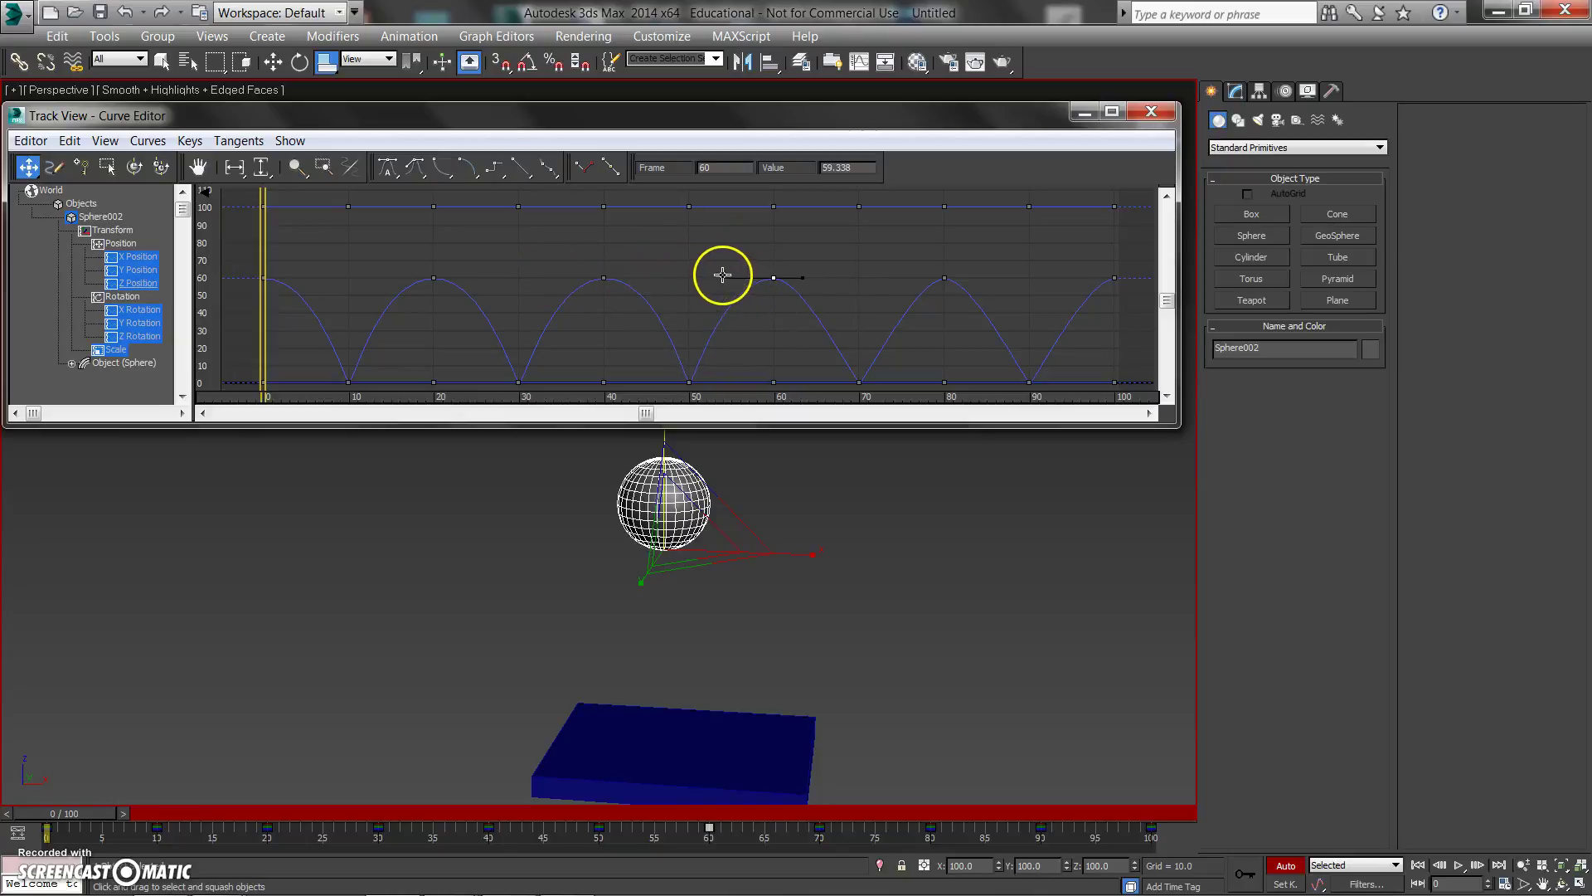
left_click(945, 278)
left_click_drag(917, 281, 999, 285)
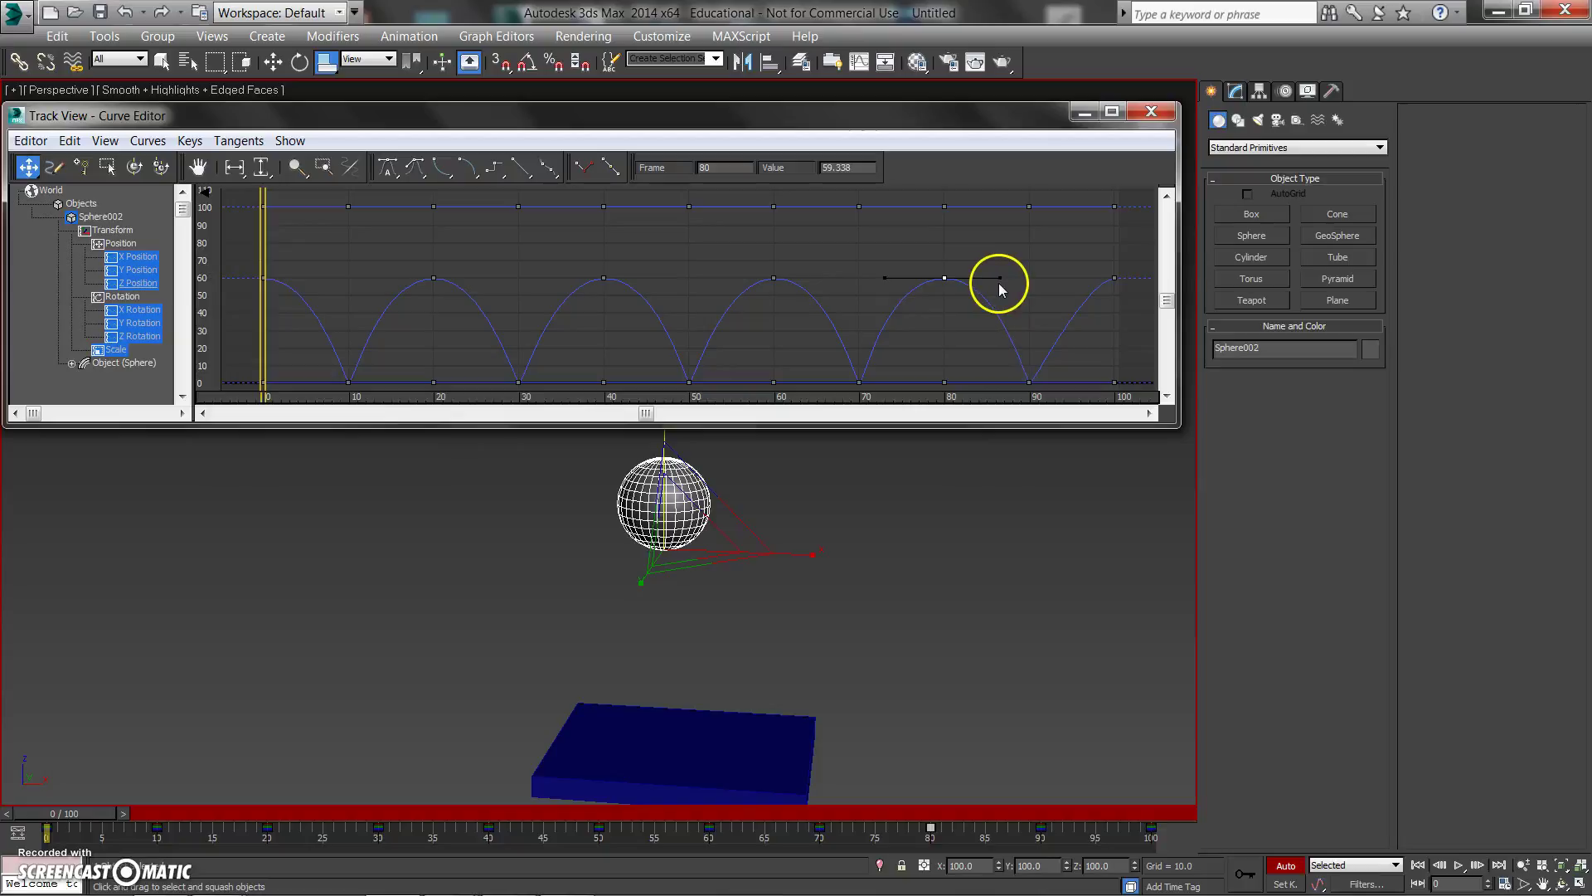
left_click(1114, 278)
left_click_drag(1083, 279, 1065, 278)
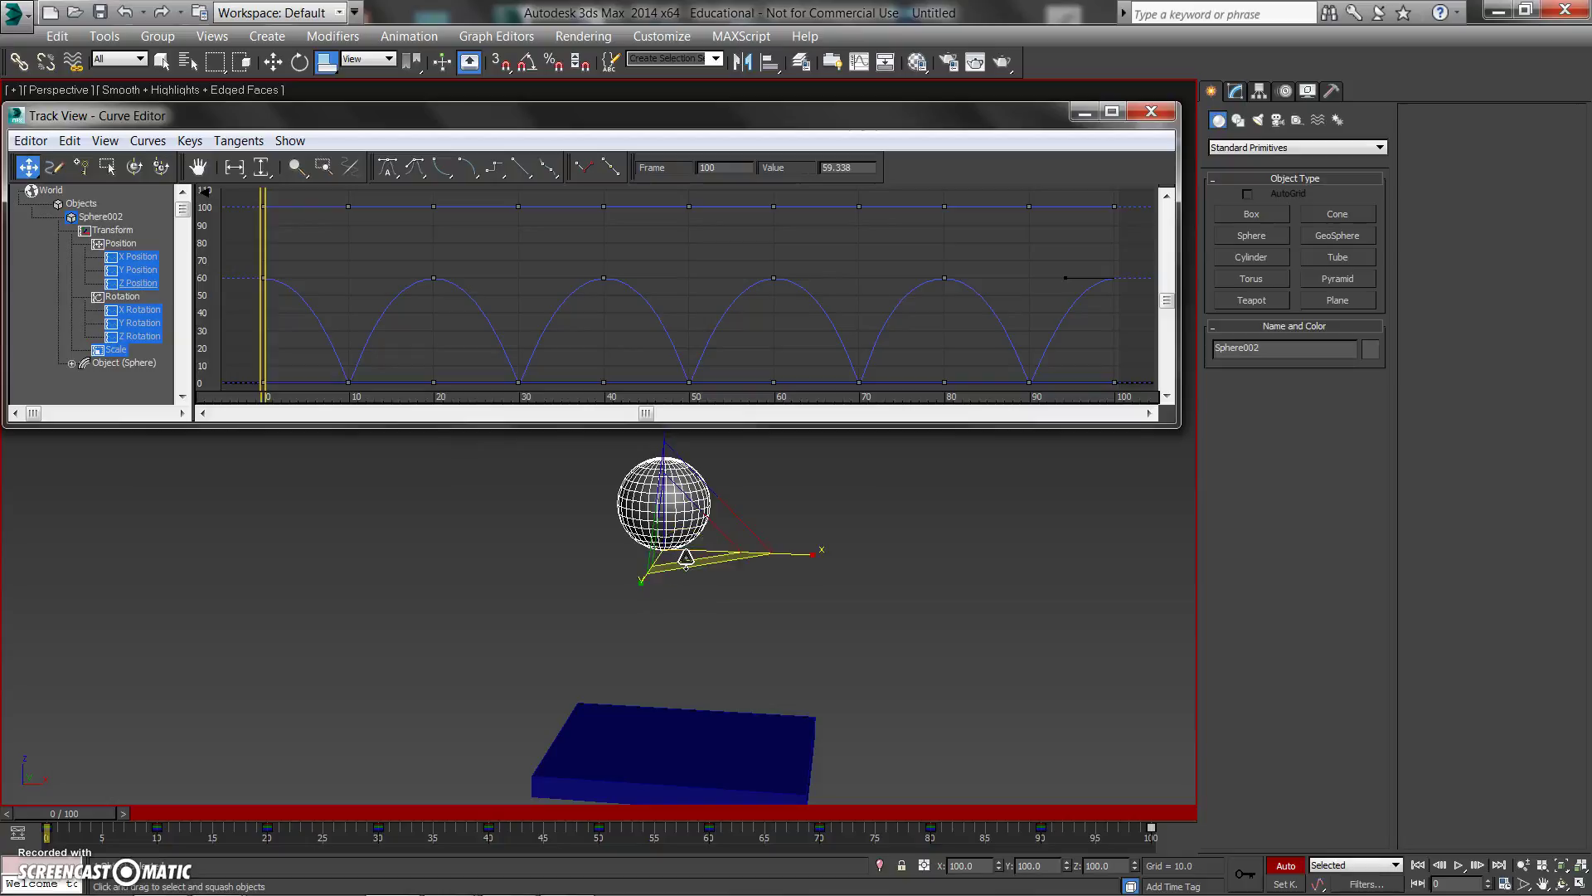
left_click(748, 544)
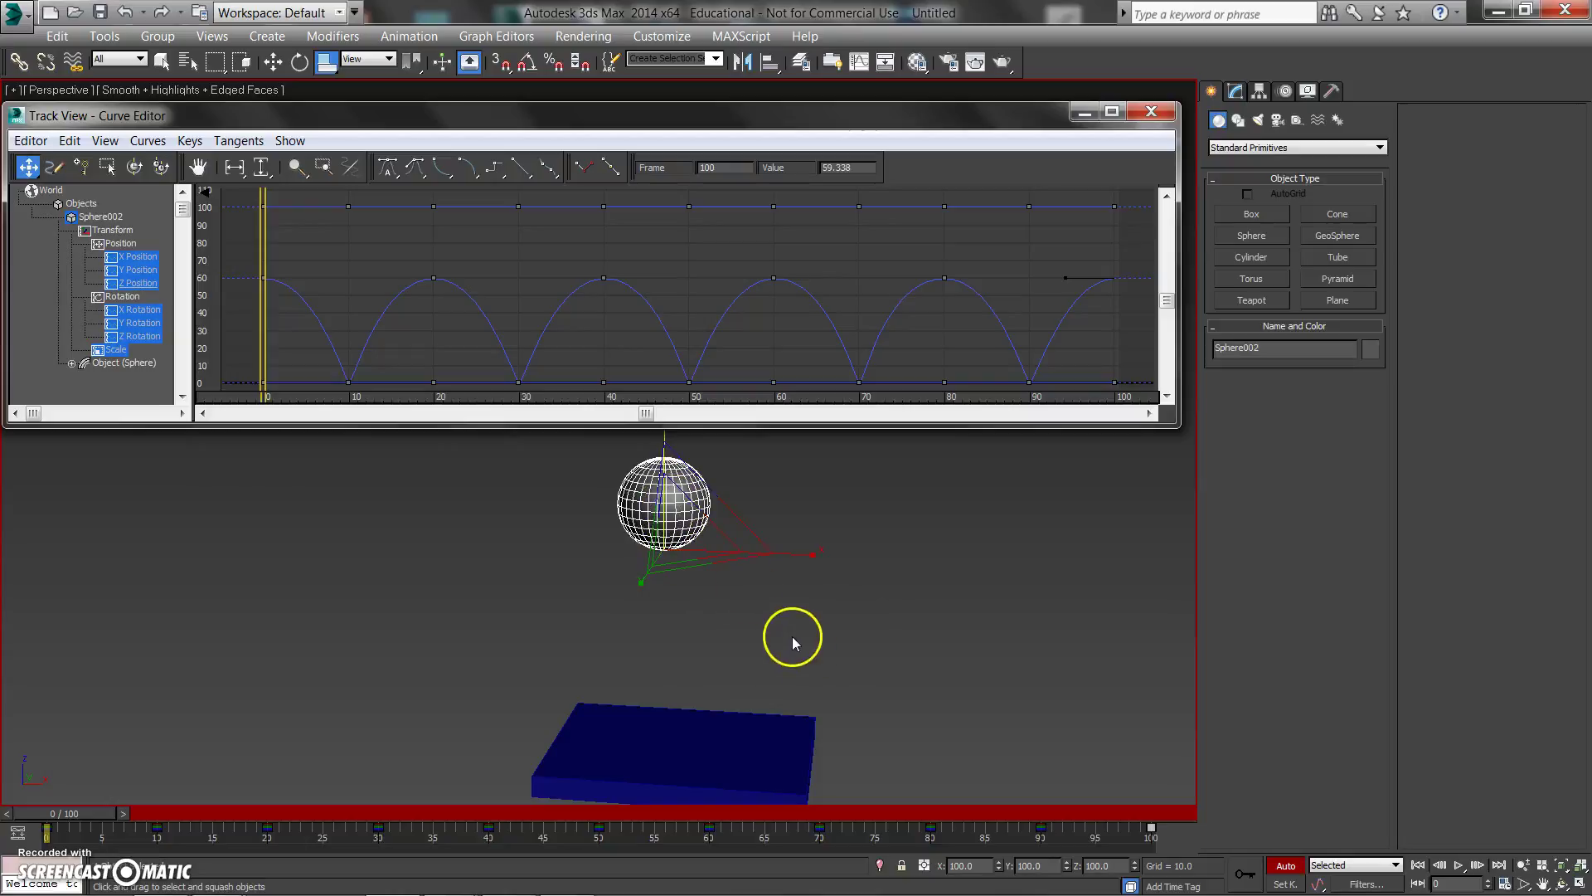
- Lower the Z position peaks at frames 20, 40, 60, 80 and 100 to about 31, 15, 7, 3 and 1.4
middle_click_drag(780, 610, 738, 539)
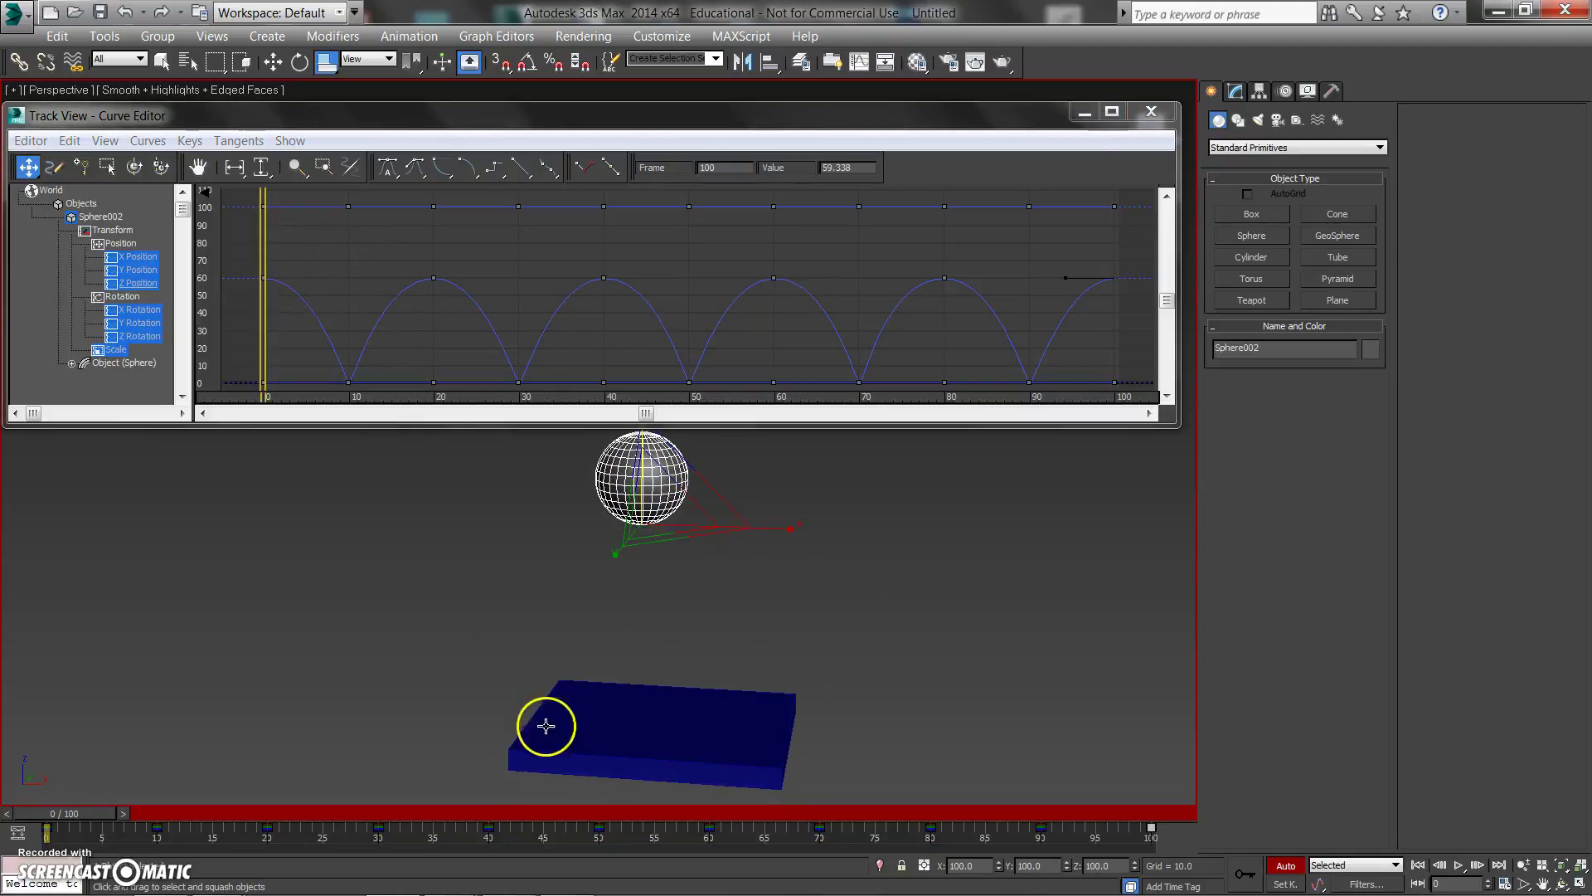
middle_click_drag(423, 373, 554, 280, "ctrl+alt")
middle_click_drag(364, 219, 338, 234, "ctrl+alt")
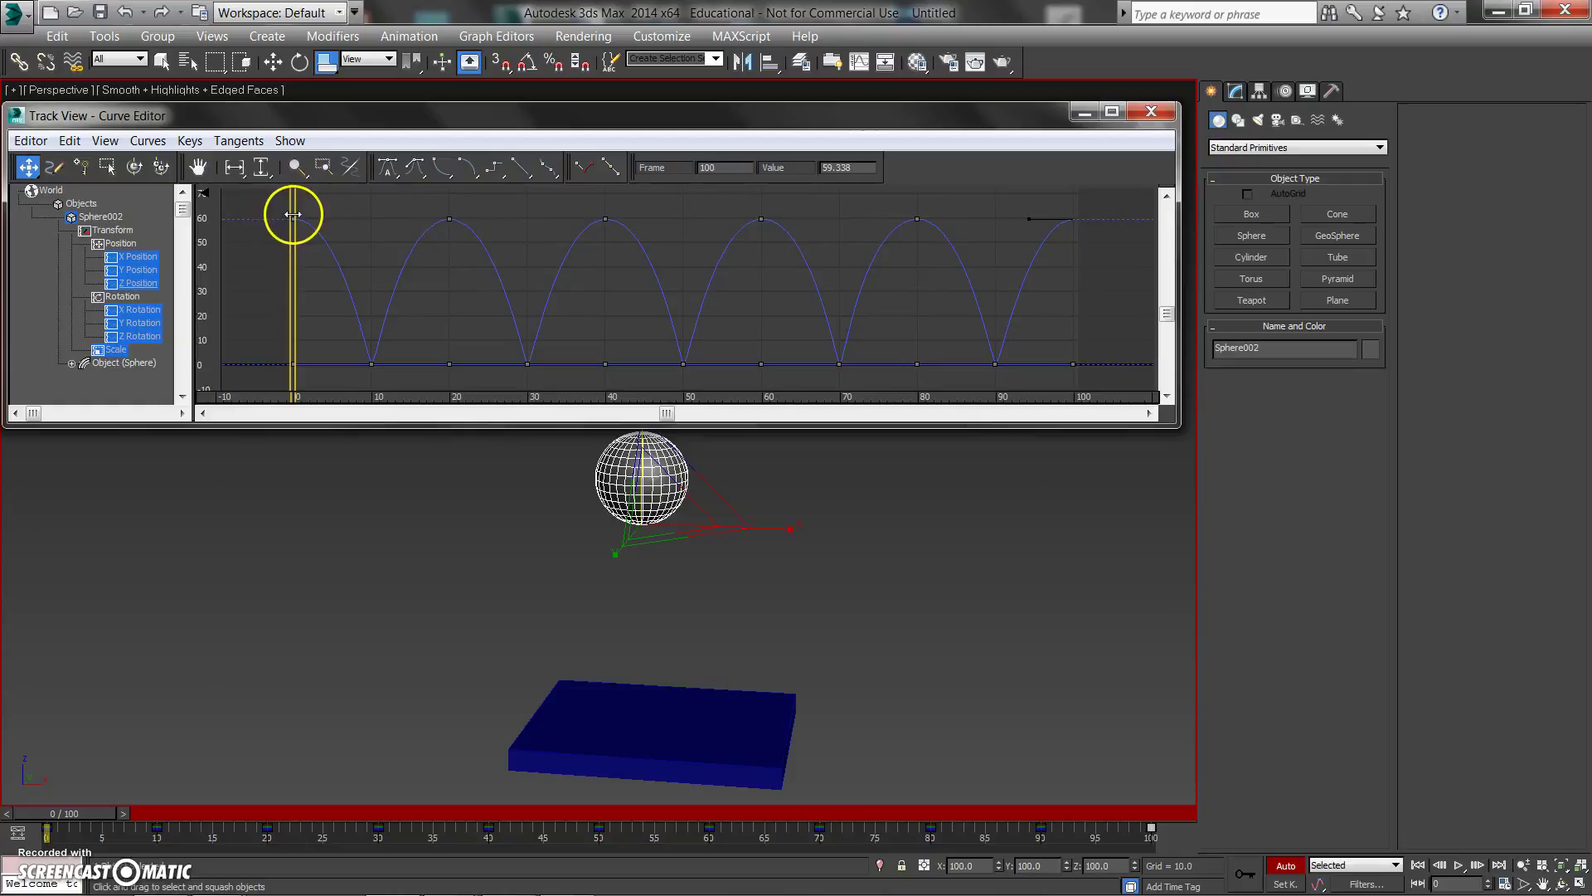
left_click_drag(422, 212, 508, 241)
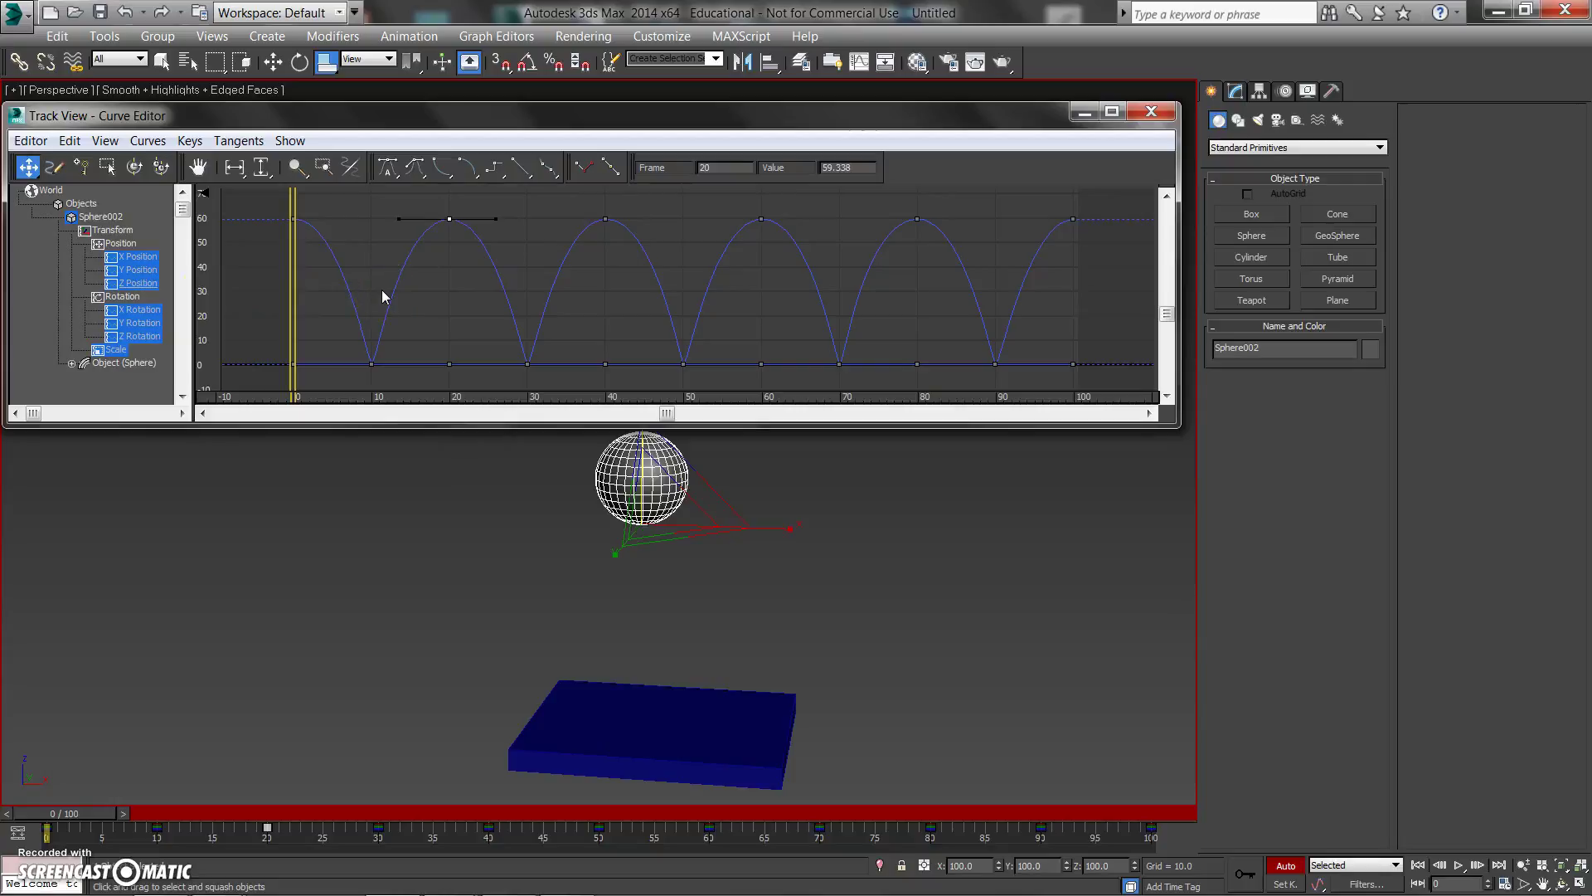
left_click_drag(455, 233, 445, 291)
left_click(606, 219)
left_click_drag(609, 216, 597, 329)
left_click_drag(761, 216, 754, 346)
left_click(886, 213)
left_click_drag(916, 219, 918, 355)
left_click(1087, 244)
left_click(1072, 219)
left_click_drag(1071, 224, 1077, 360)
- Enlarge the Curve Editor window and examine the decaying bounce curve across the whole frame range
left_click_drag(1077, 424, 1080, 818)
middle_click_drag(871, 605, 794, 459, "ctrl+alt")
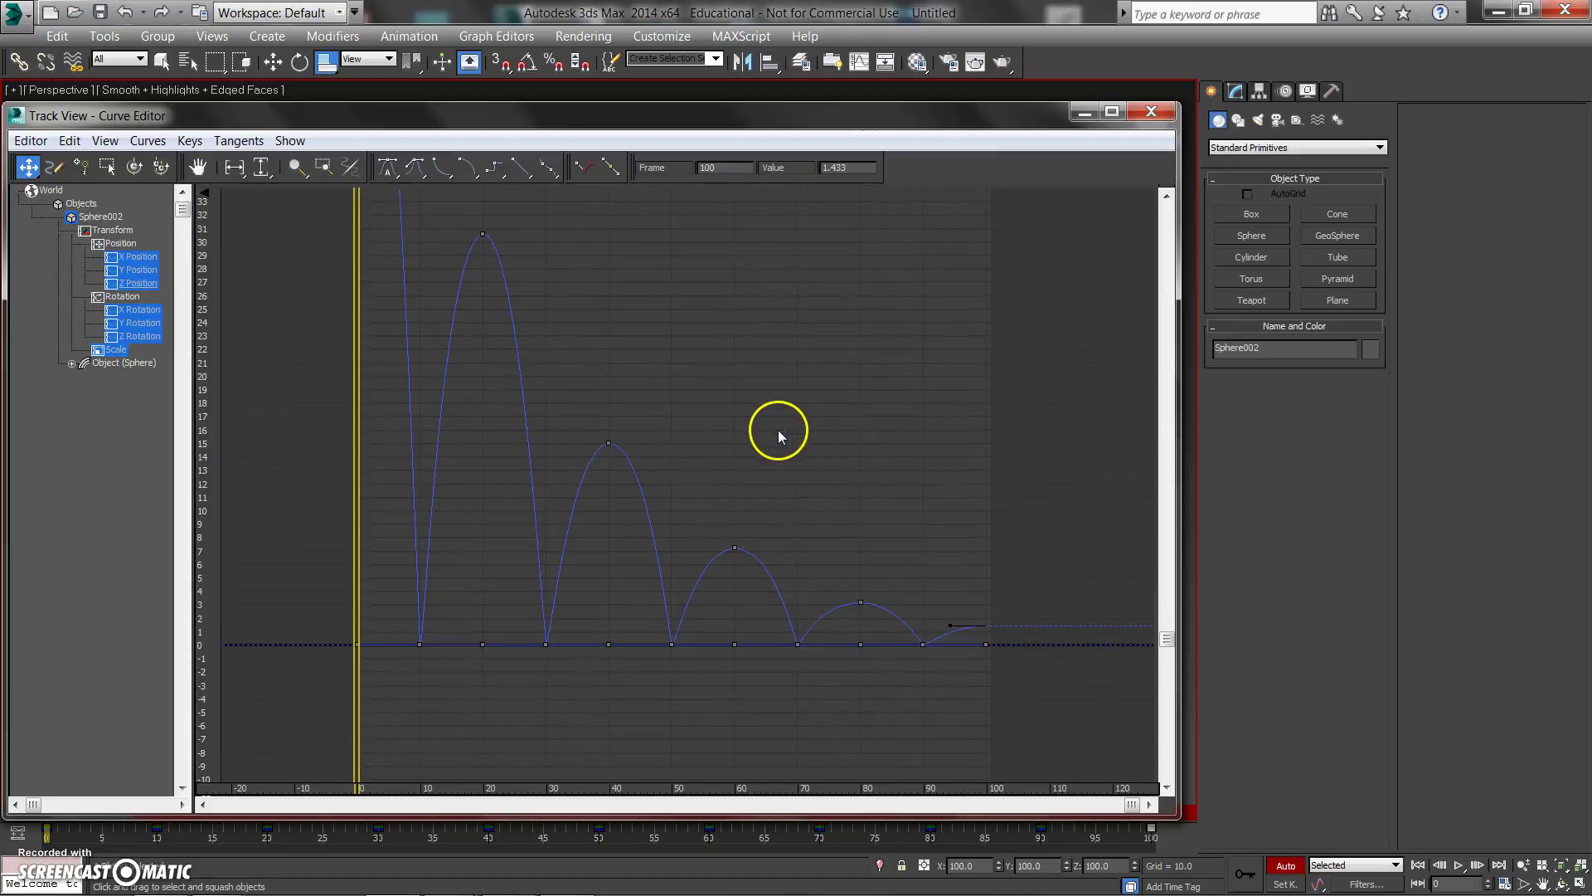
mouse_move(729, 465)
middle_mouse_down("ctrl+alt")
mouse_move(782, 494)
mouse_move(754, 480)
mouse_move(729, 391)
mouse_move(782, 515)
mouse_move(704, 501)
mouse_move(721, 494)
mouse_move(745, 526)
mouse_move(727, 462)
middle_mouse_up("ctrl+alt")
middle_click_drag(486, 337, 679, 480)
left_click(939, 551)
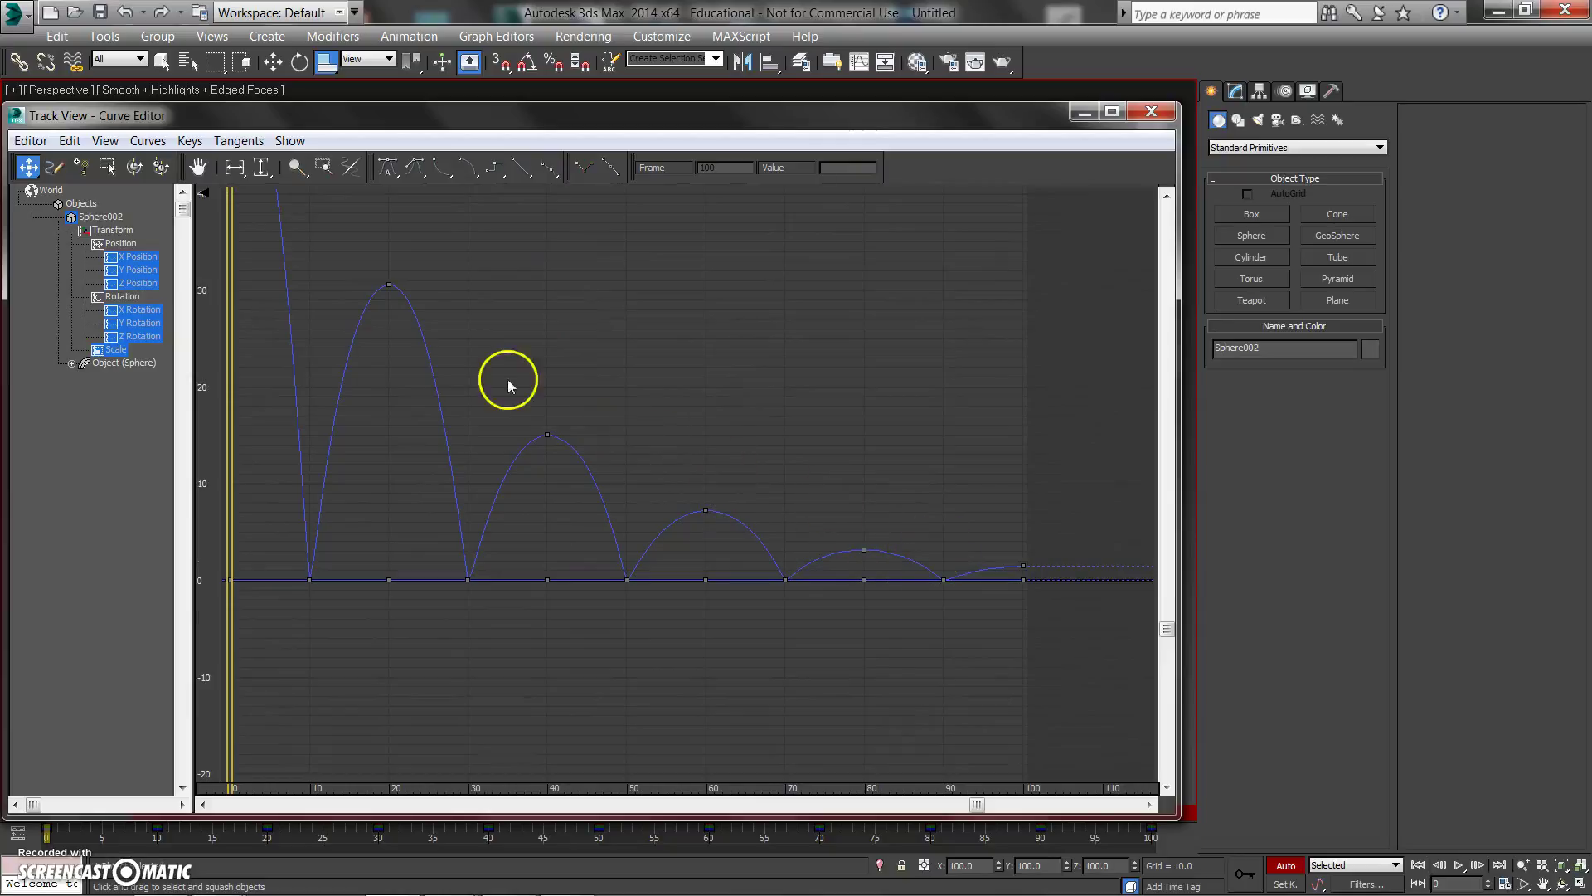
middle_click_drag(569, 451, 580, 423)
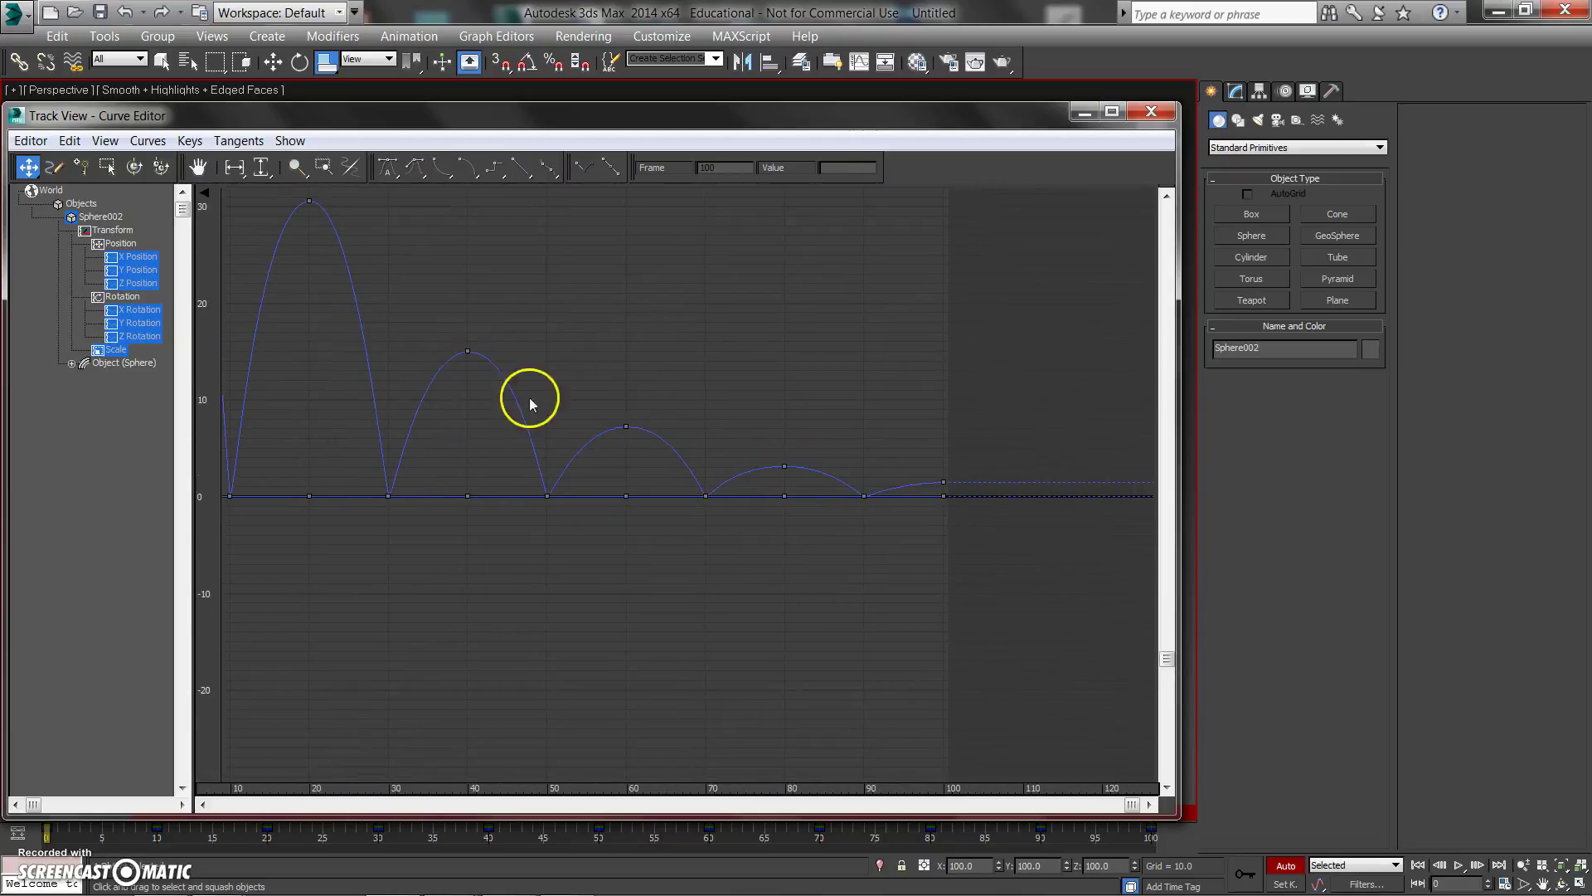
middle_click_drag(833, 459, 756, 550)
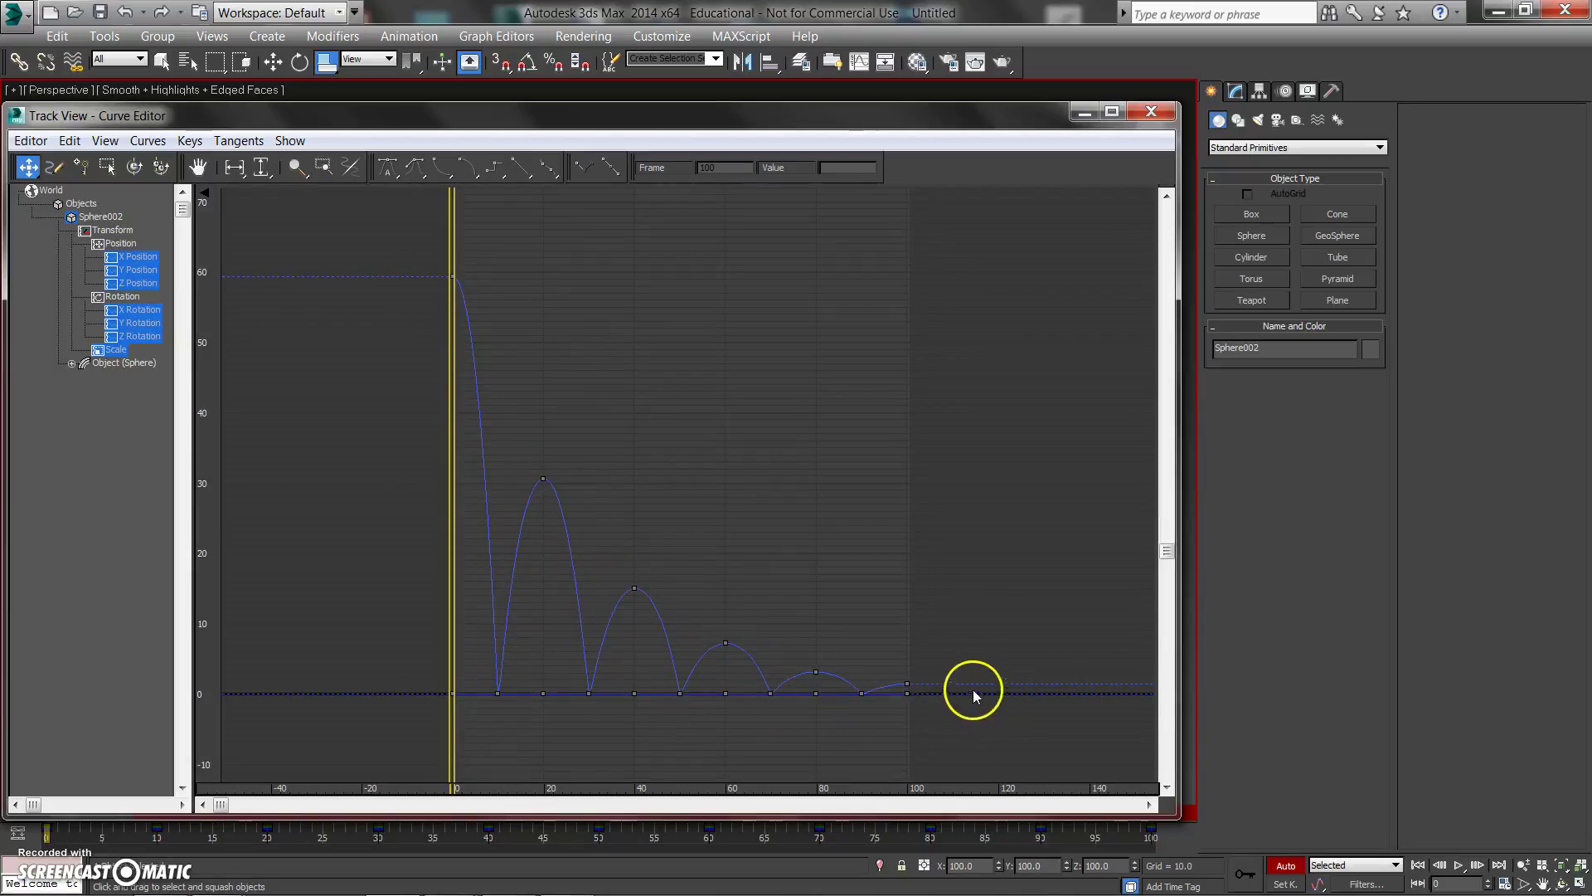
- Minimize the Curve Editor, play the bounce animation, and scrub through the early bounces to check their timing
left_click(1082, 114)
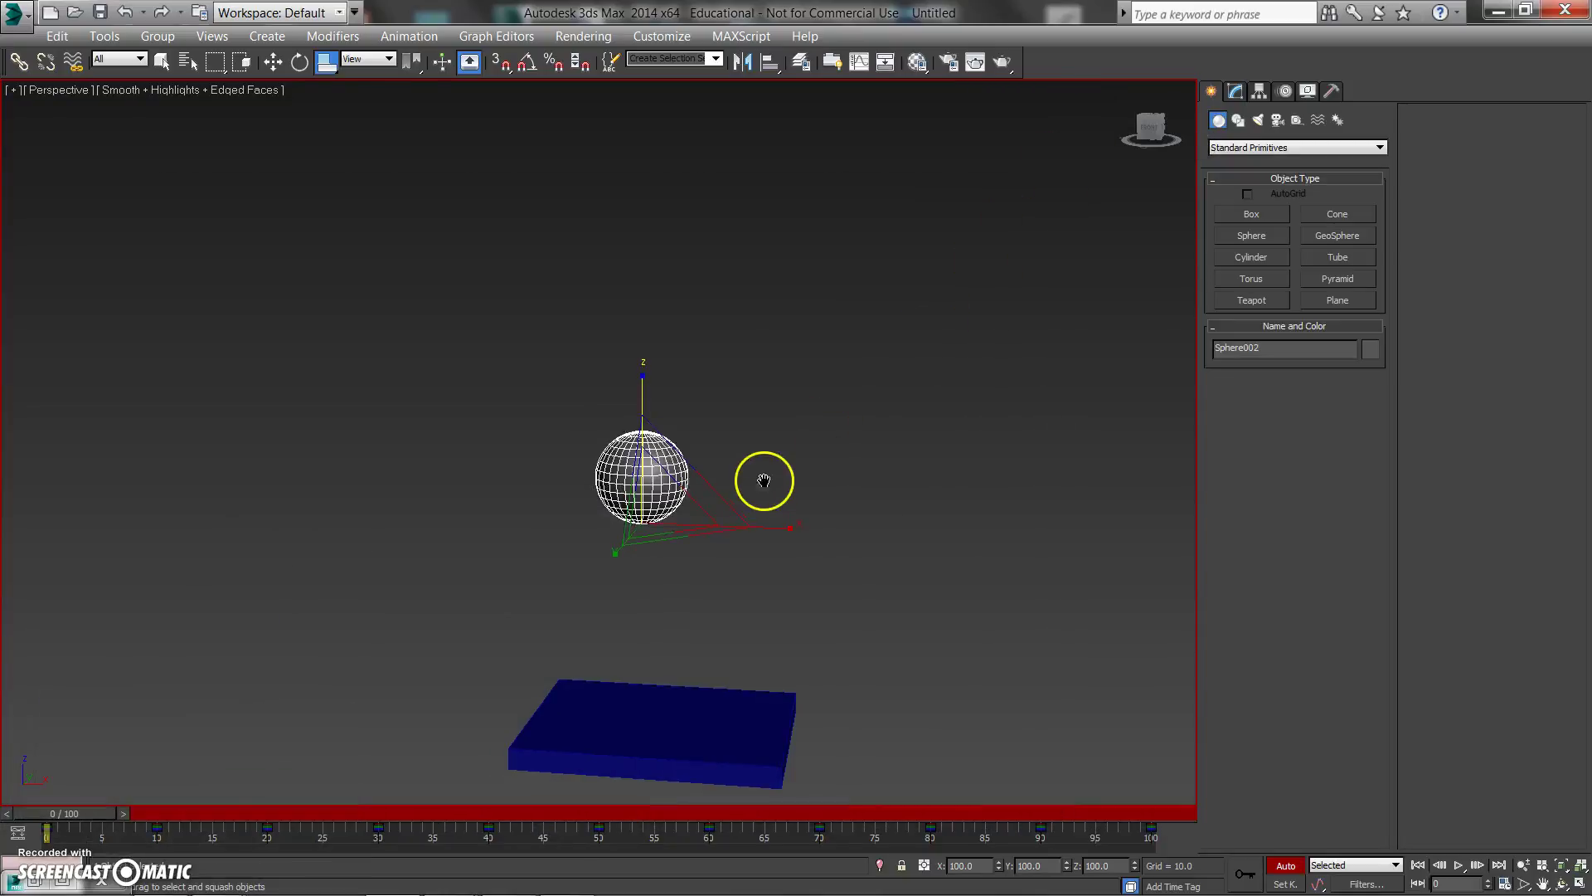
key("slash")
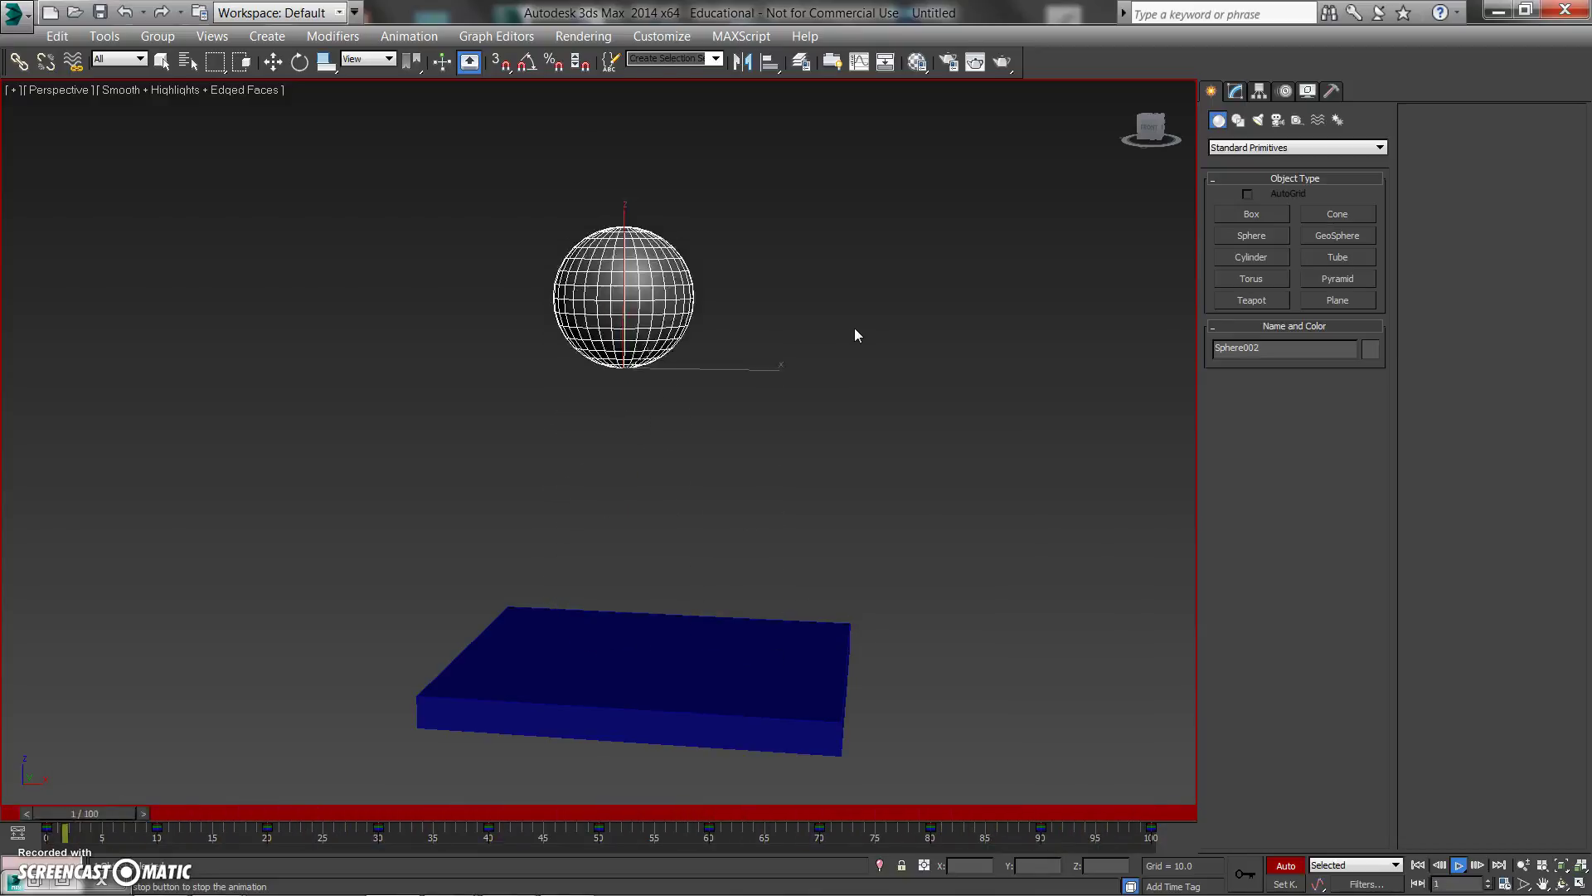
left_click(422, 489)
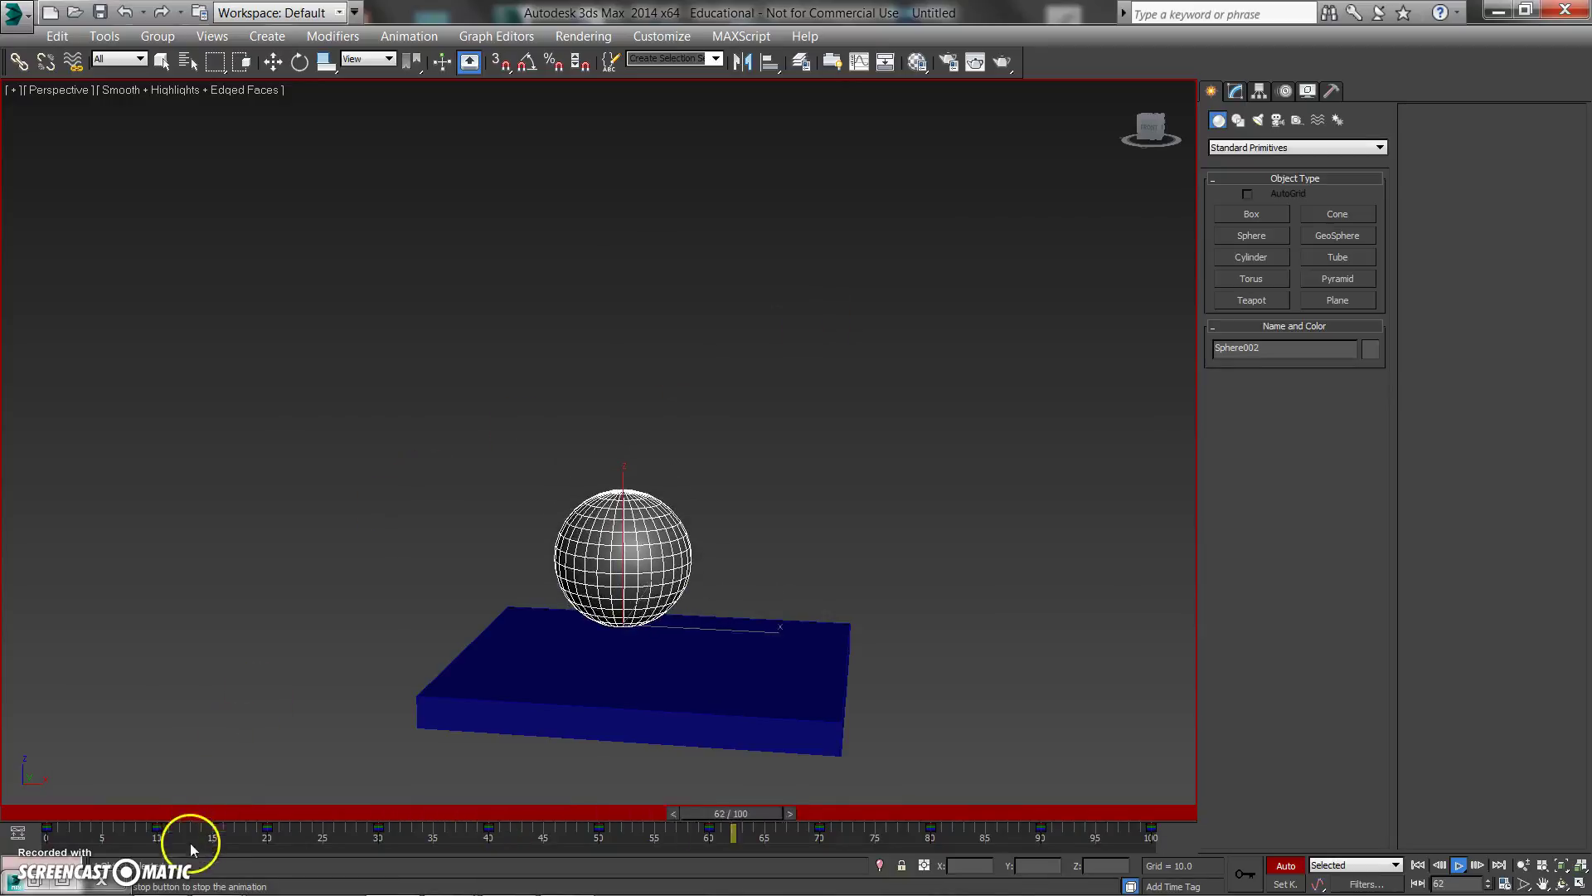
left_click_drag(202, 817, 500, 841)
key("r")
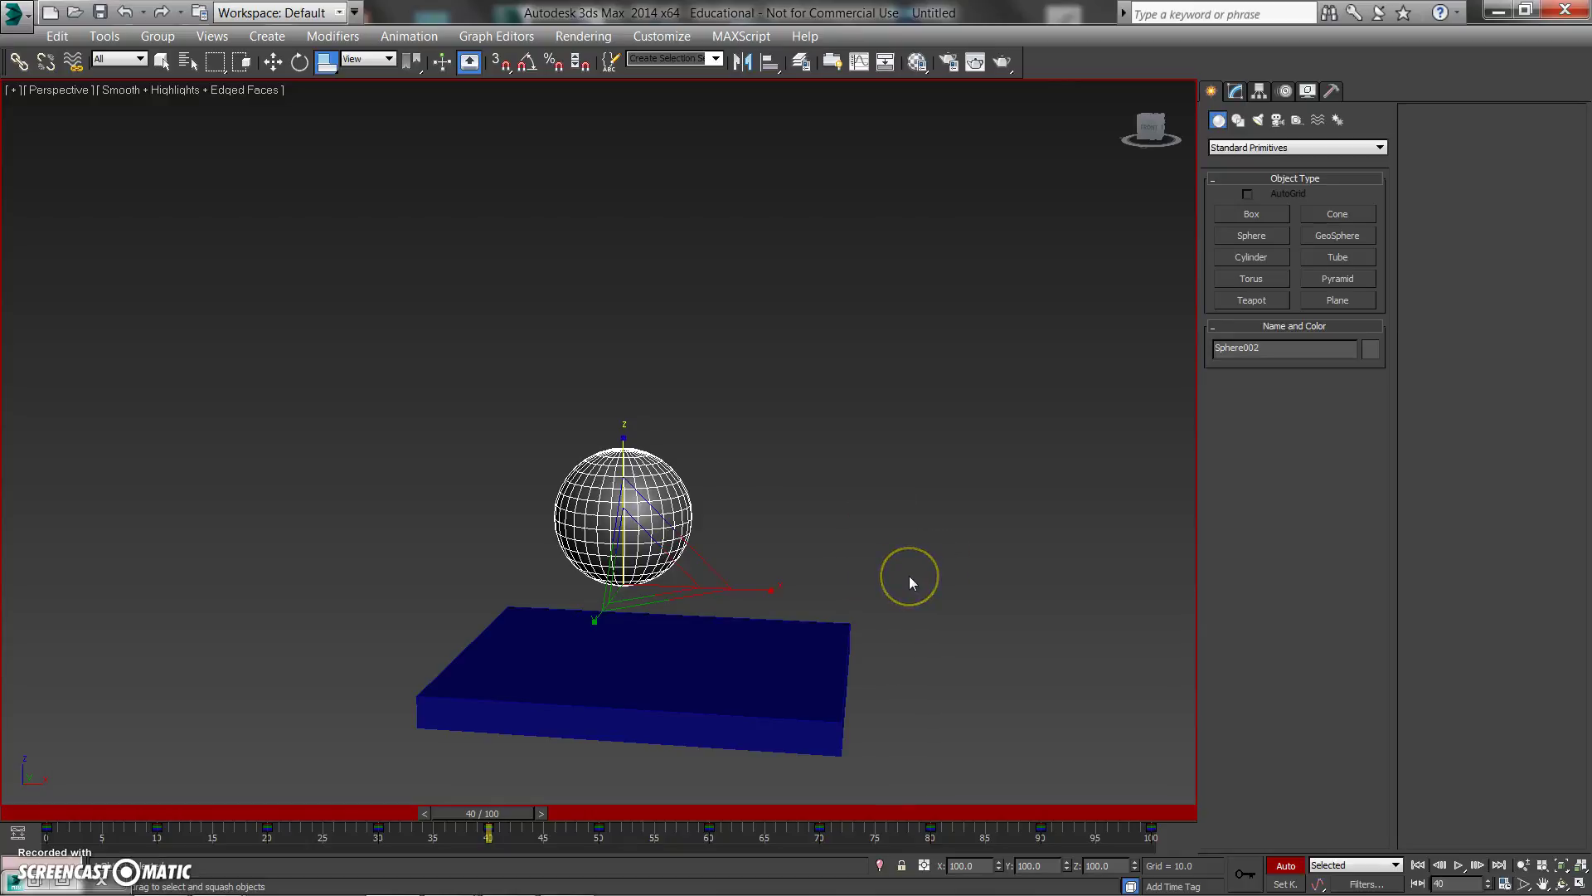
left_click(278, 815)
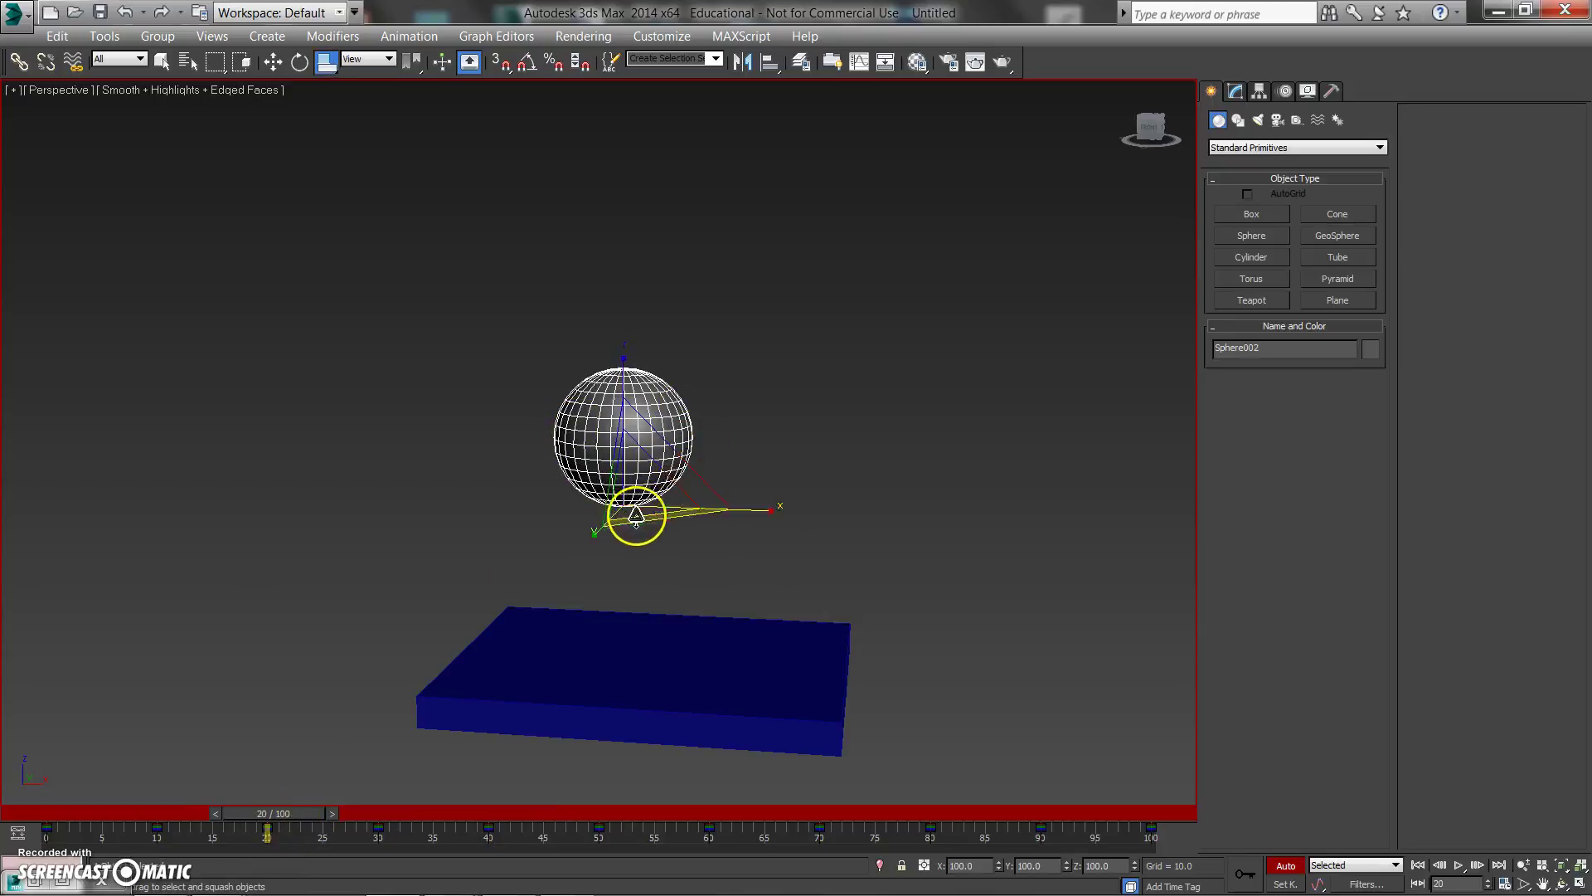
left_click_drag(274, 813, 102, 862)
key("r")
key("r")
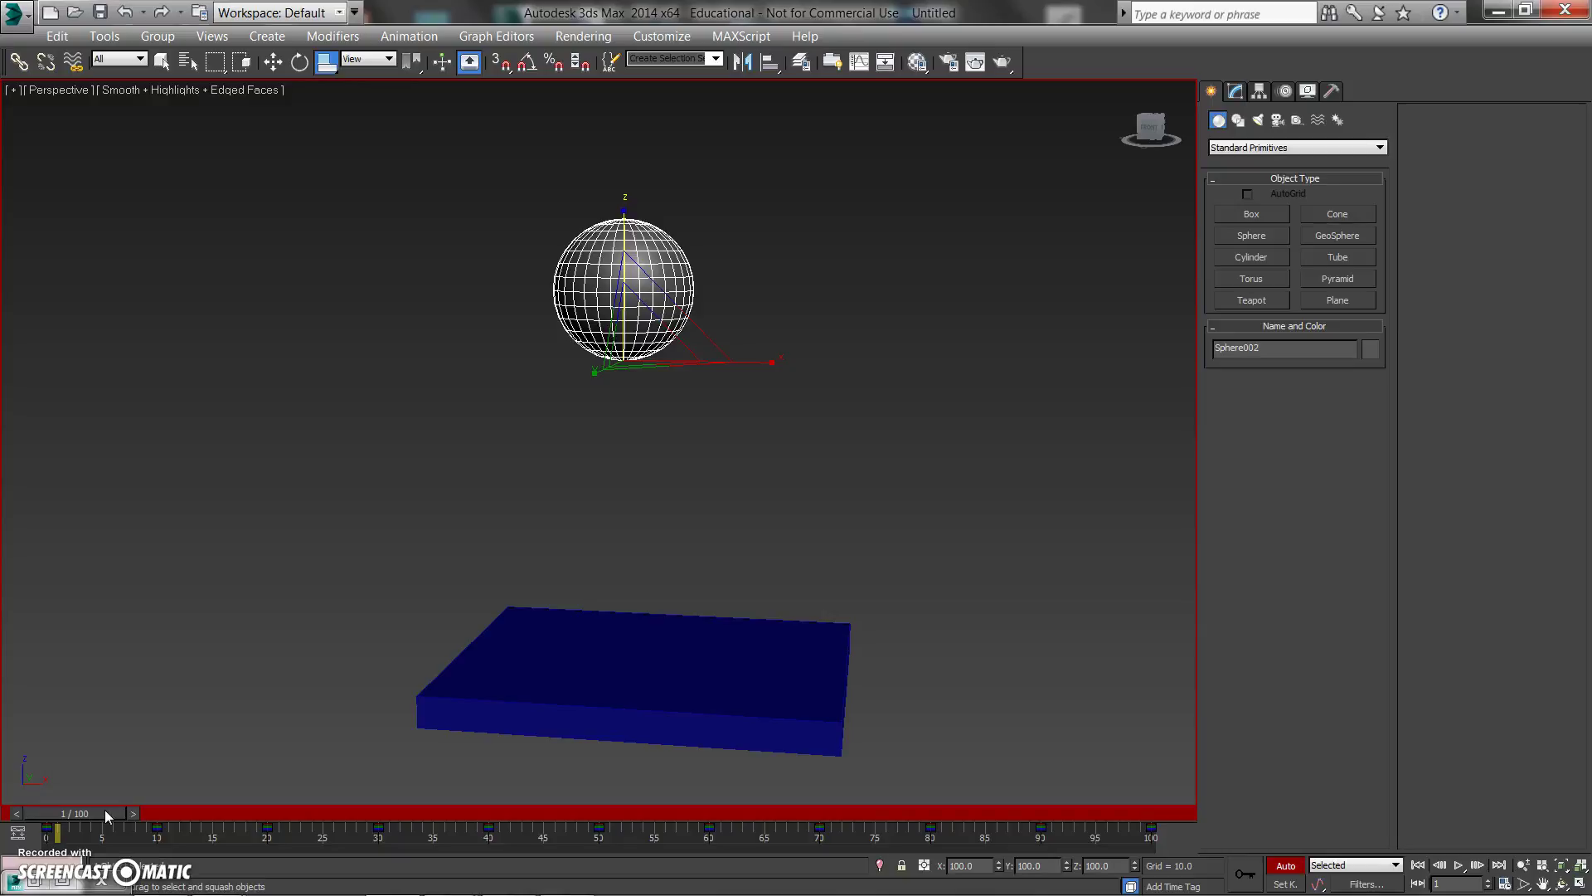
left_click_drag(101, 814, 322, 821)
- Reopen the Curve Editor and resize it so the full bounce curve and the sphere are visible side by side
right_click(381, 549)
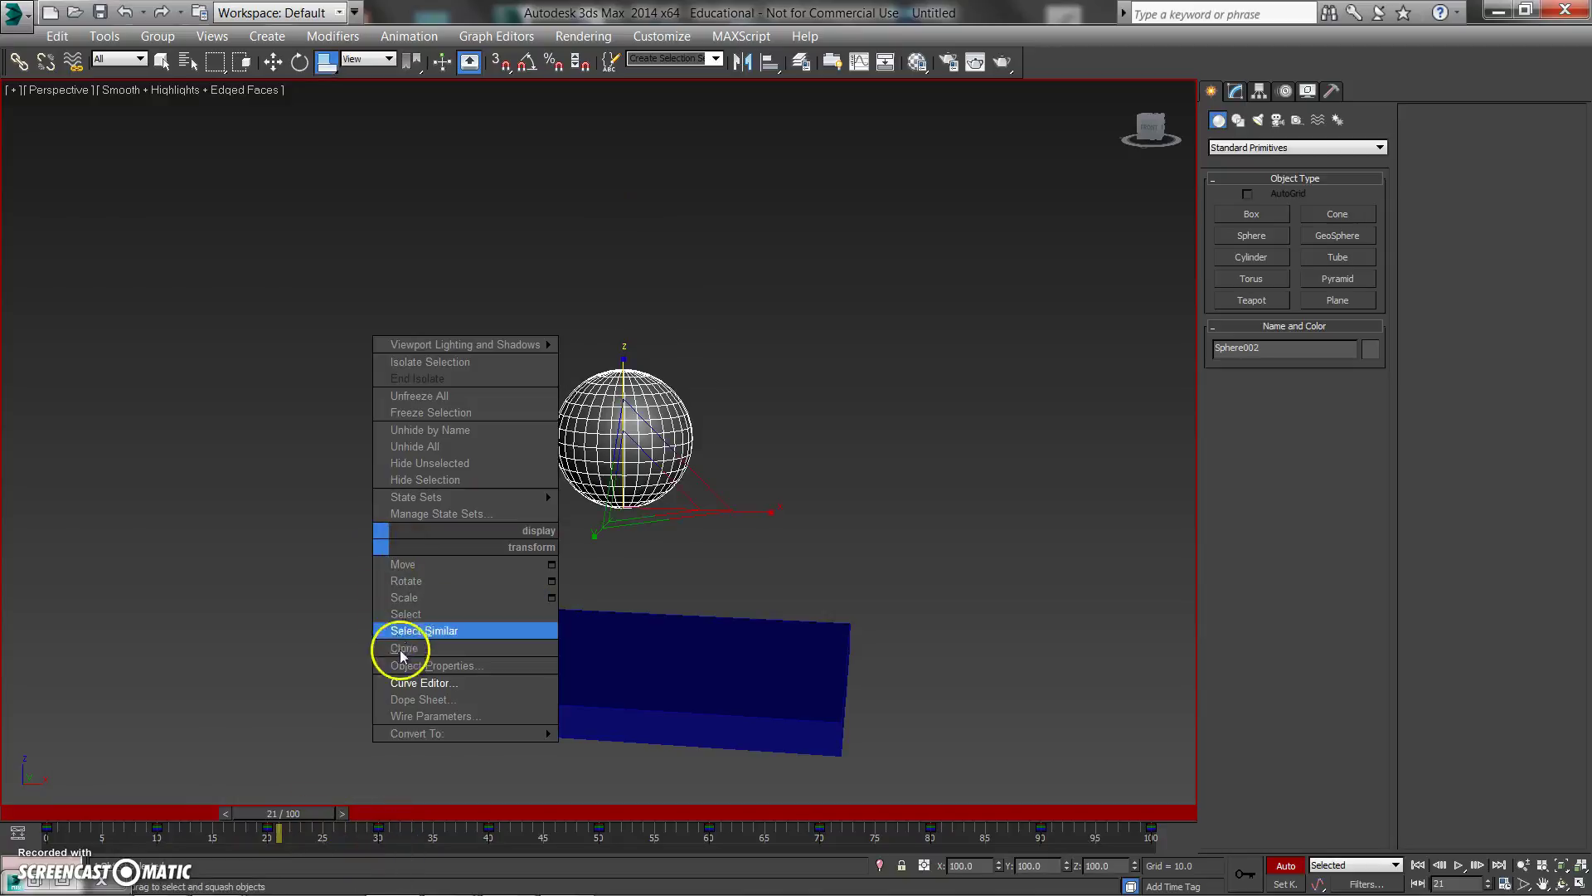
left_click(403, 635)
middle_click_drag(682, 419, 683, 418)
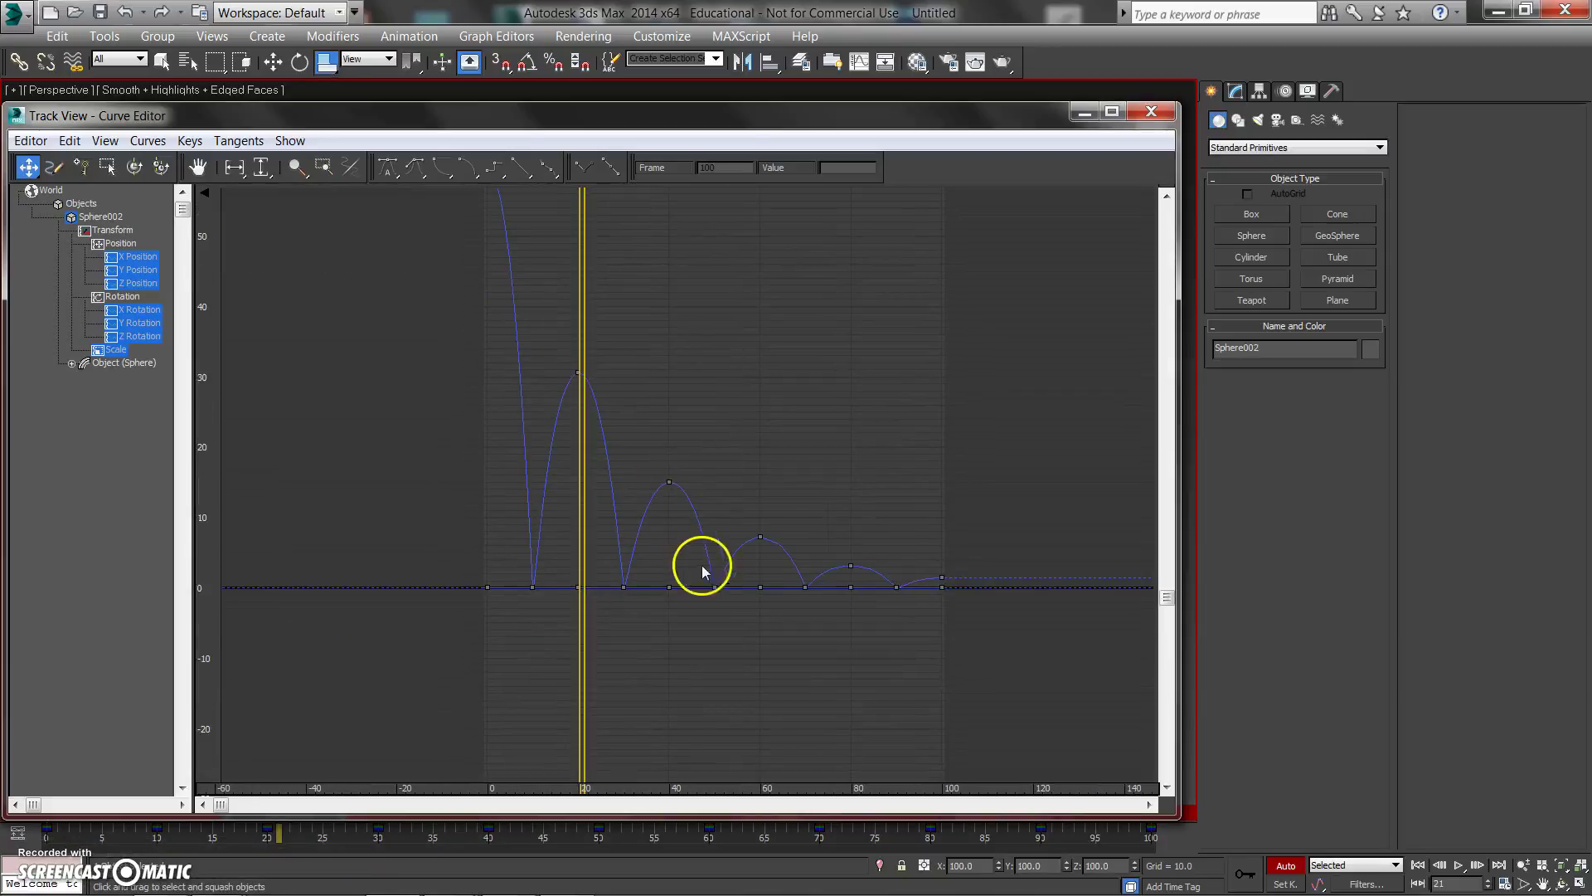
left_click_drag(675, 814, 692, 539)
scroll(672, 400, "up", 2)
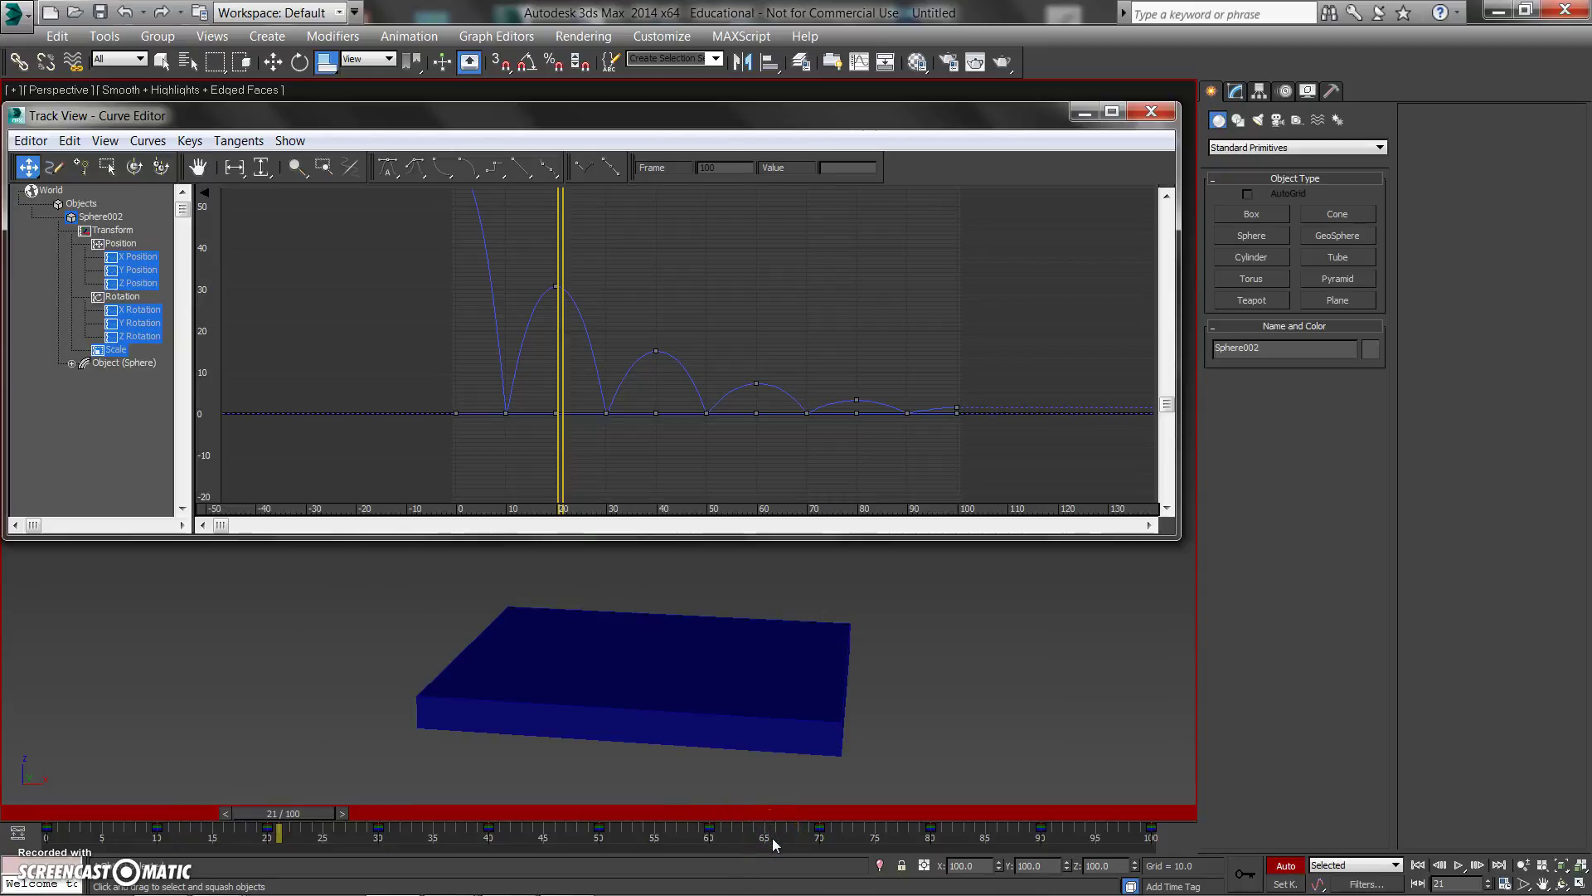
middle_click_drag(771, 655, 1066, 648)
left_click_drag(1181, 537, 711, 668)
middle_click_drag(534, 572, 503, 554)
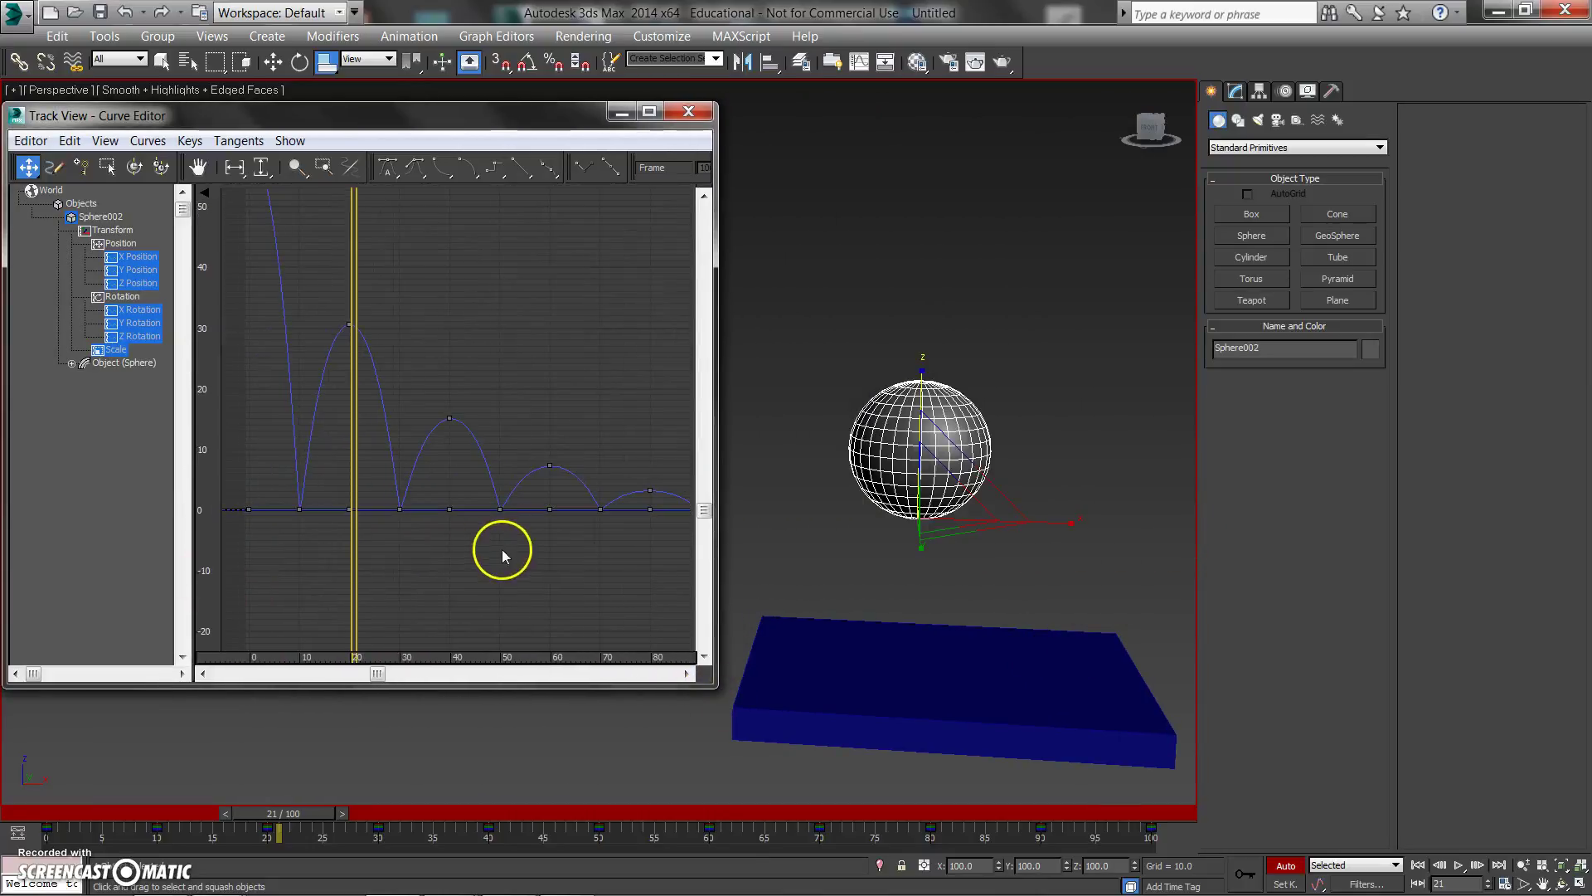
middle_click_drag(963, 661, 1037, 689)
middle_click_drag(476, 567, 479, 566)
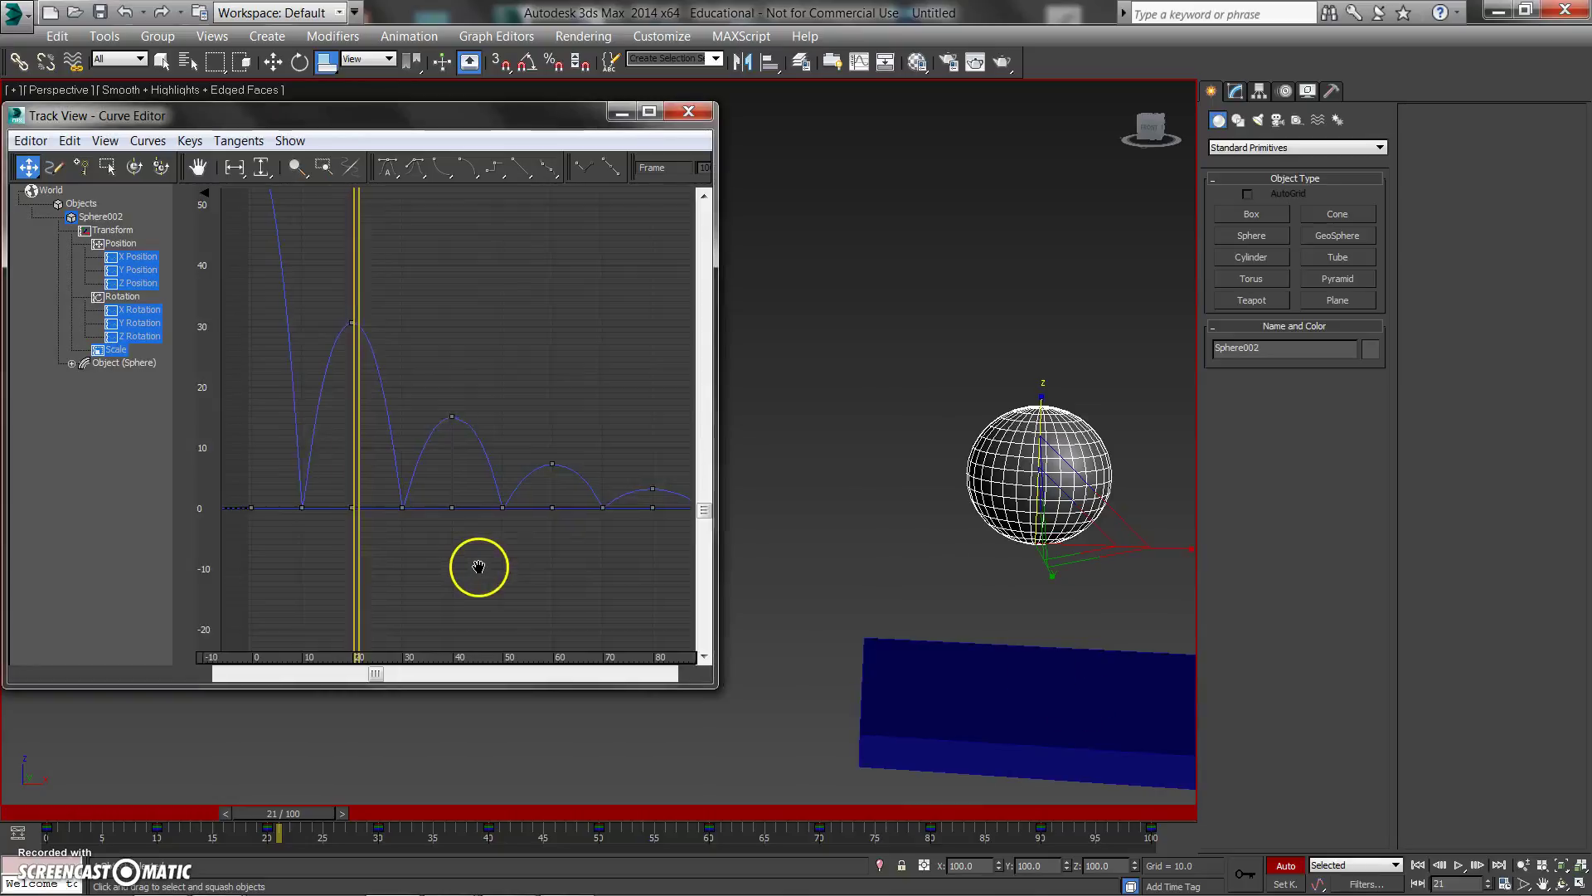
left_click_drag(715, 687, 843, 768)
mouse_move(481, 570)
middle_mouse_down()
mouse_move(533, 605)
mouse_move(485, 597)
middle_mouse_up()
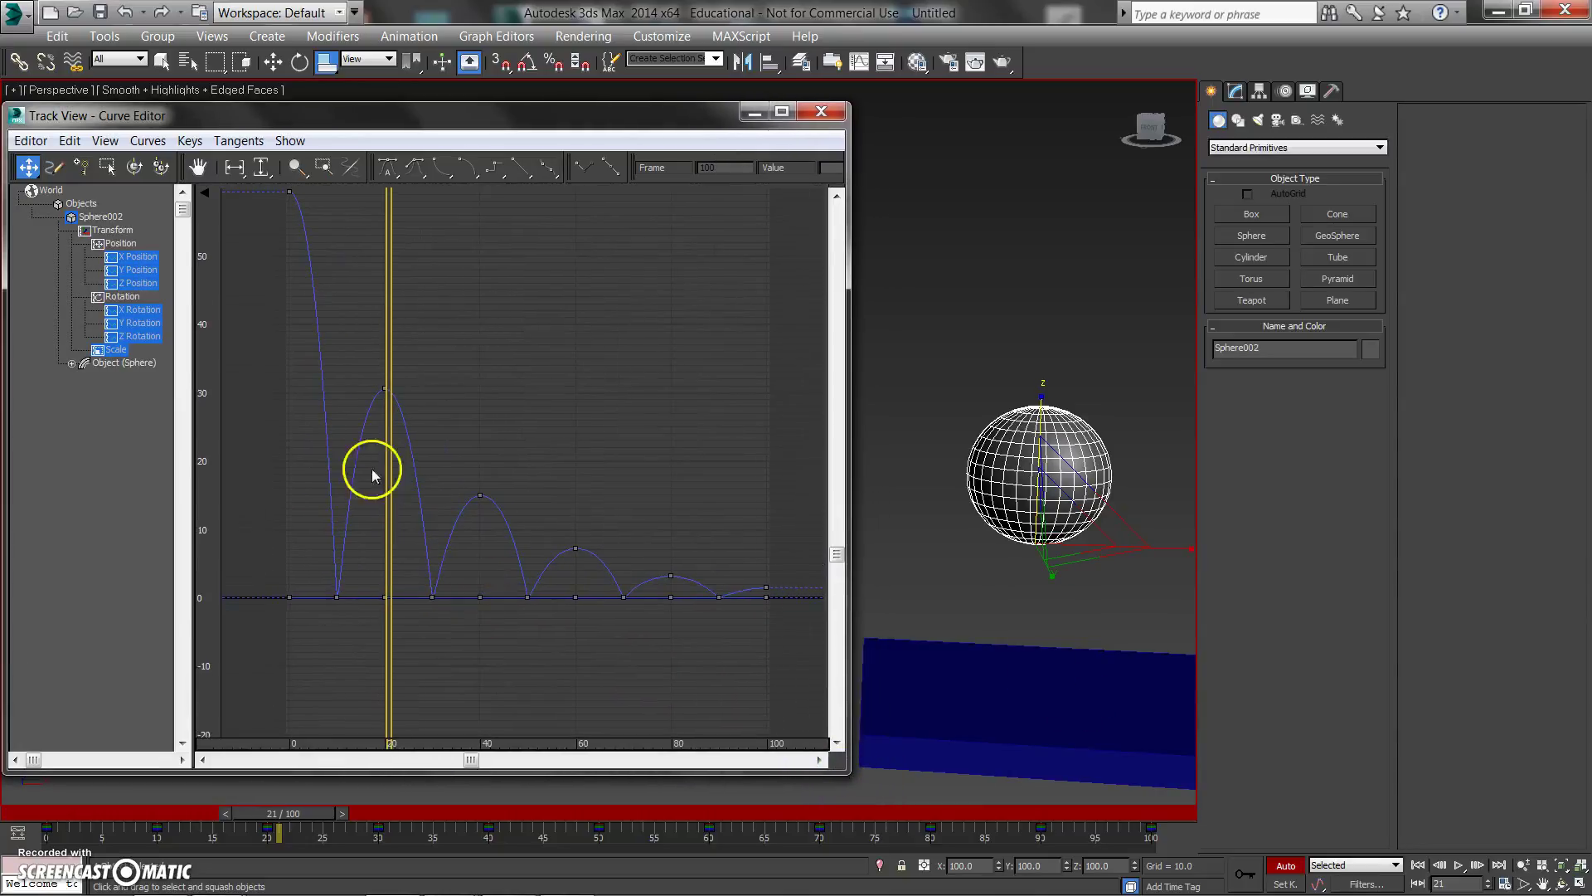
middle_click_drag(325, 569, 332, 574)
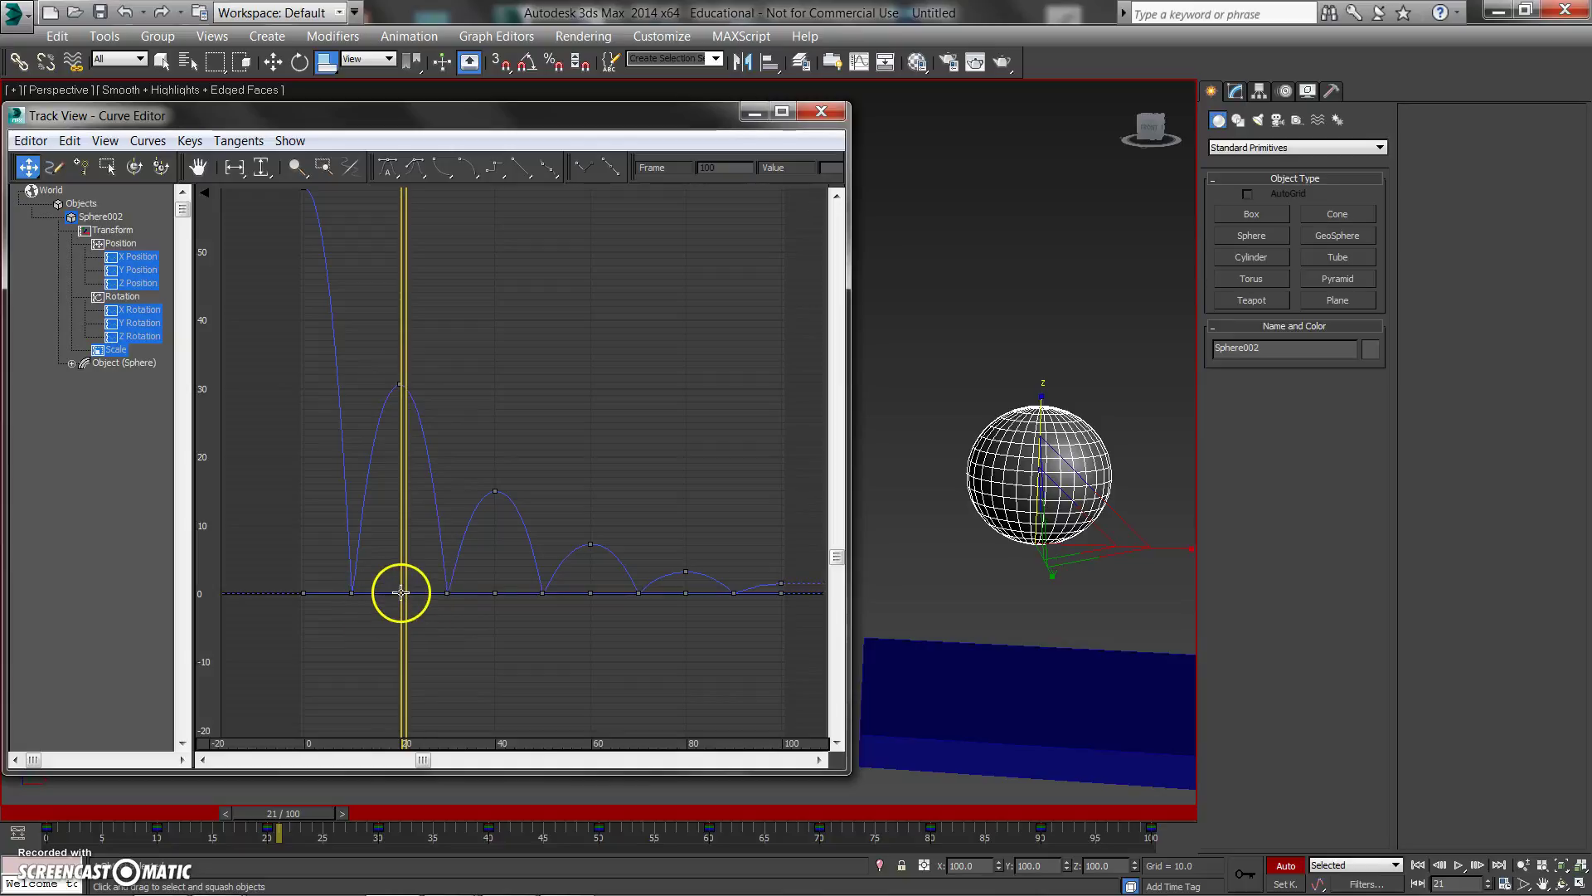
- Select the keys from frame 10 to 30 and check the track bar's configuration options, including Show Selection Range
left_click_drag(458, 620, 340, 355)
left_click_drag(401, 824, 136, 838)
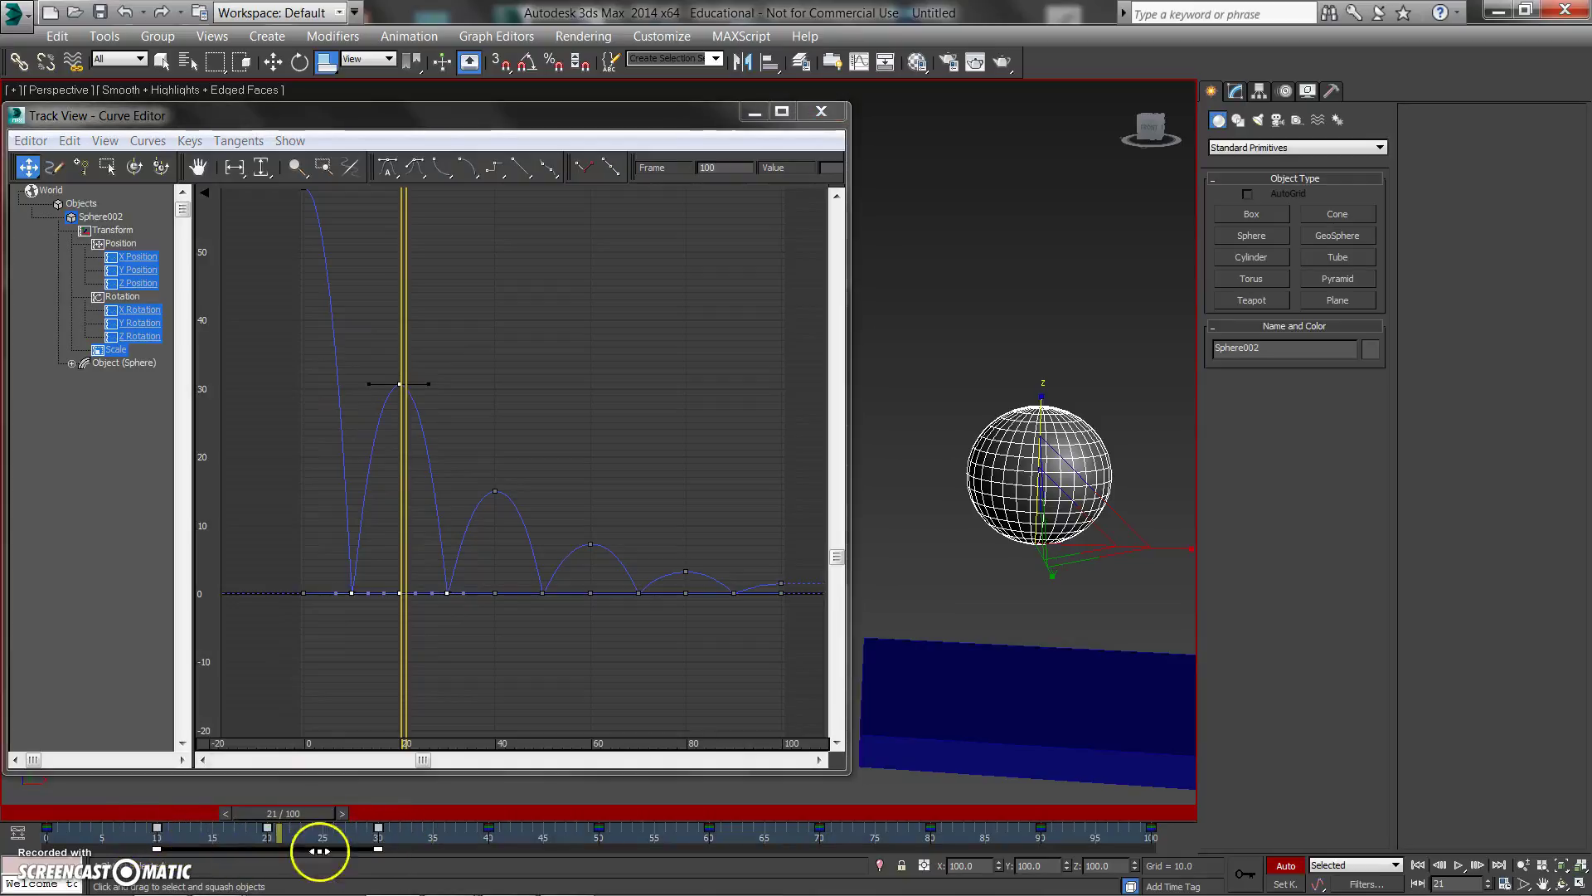
right_click(384, 846)
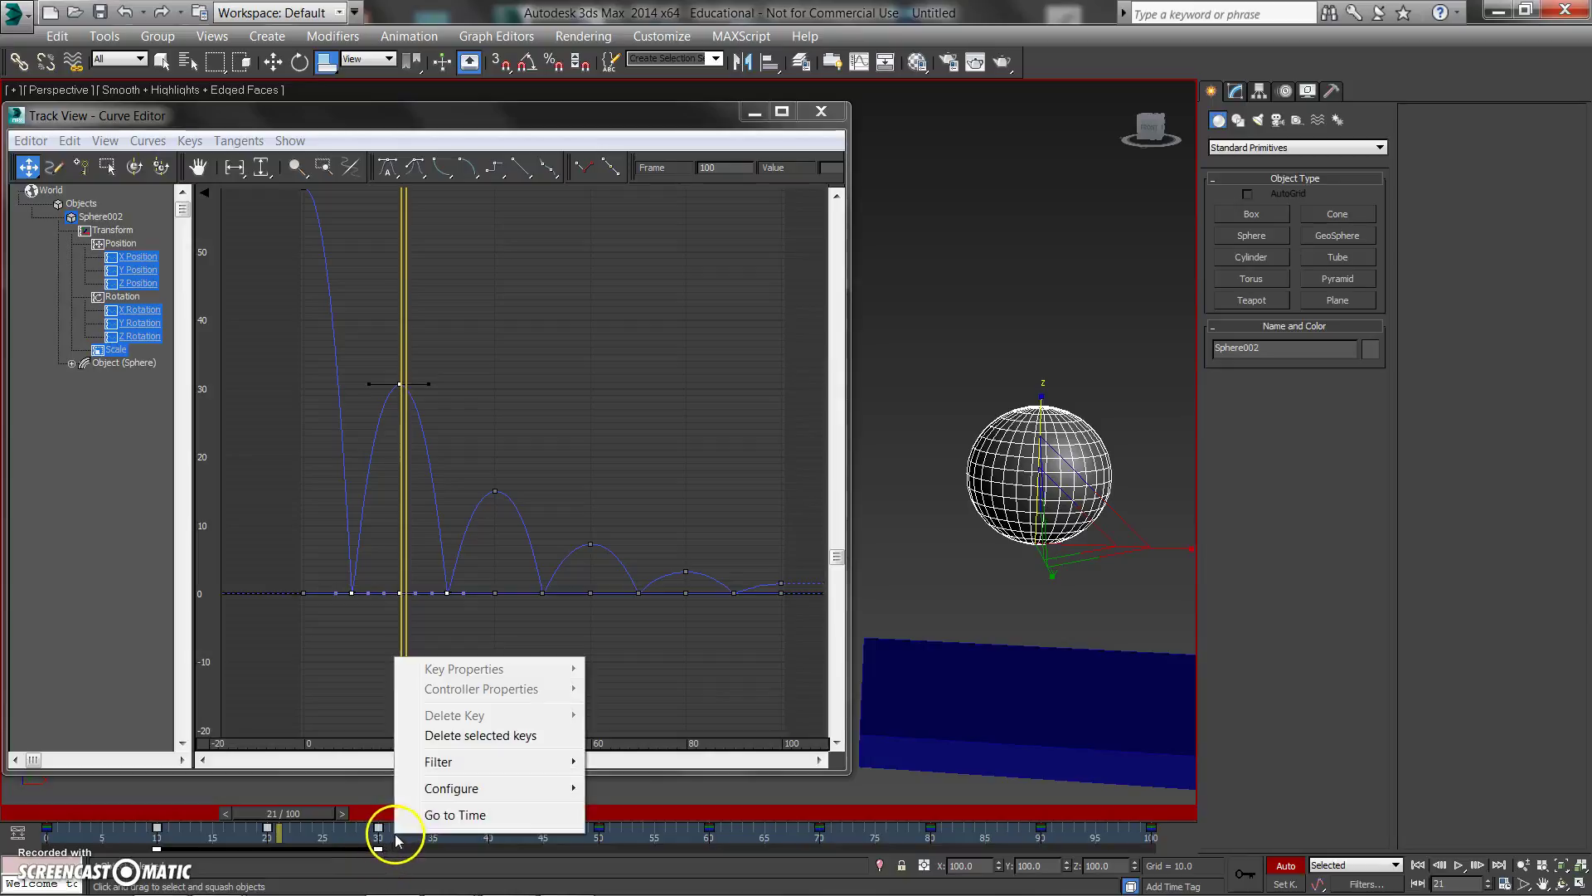
mouse_move(440, 800)
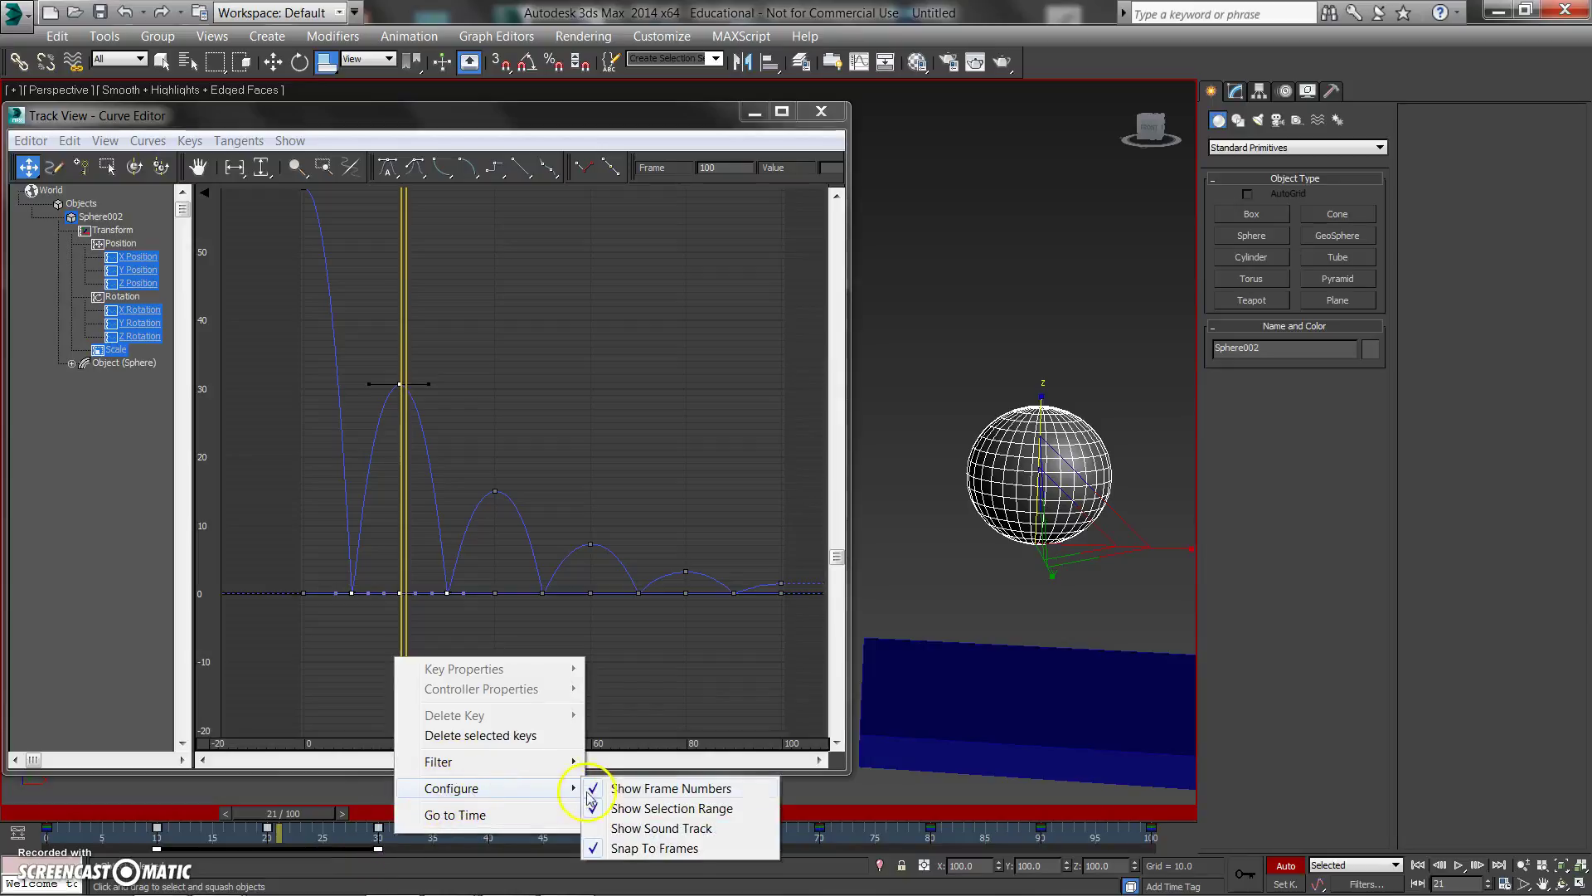
left_click(318, 833)
right_click(415, 833)
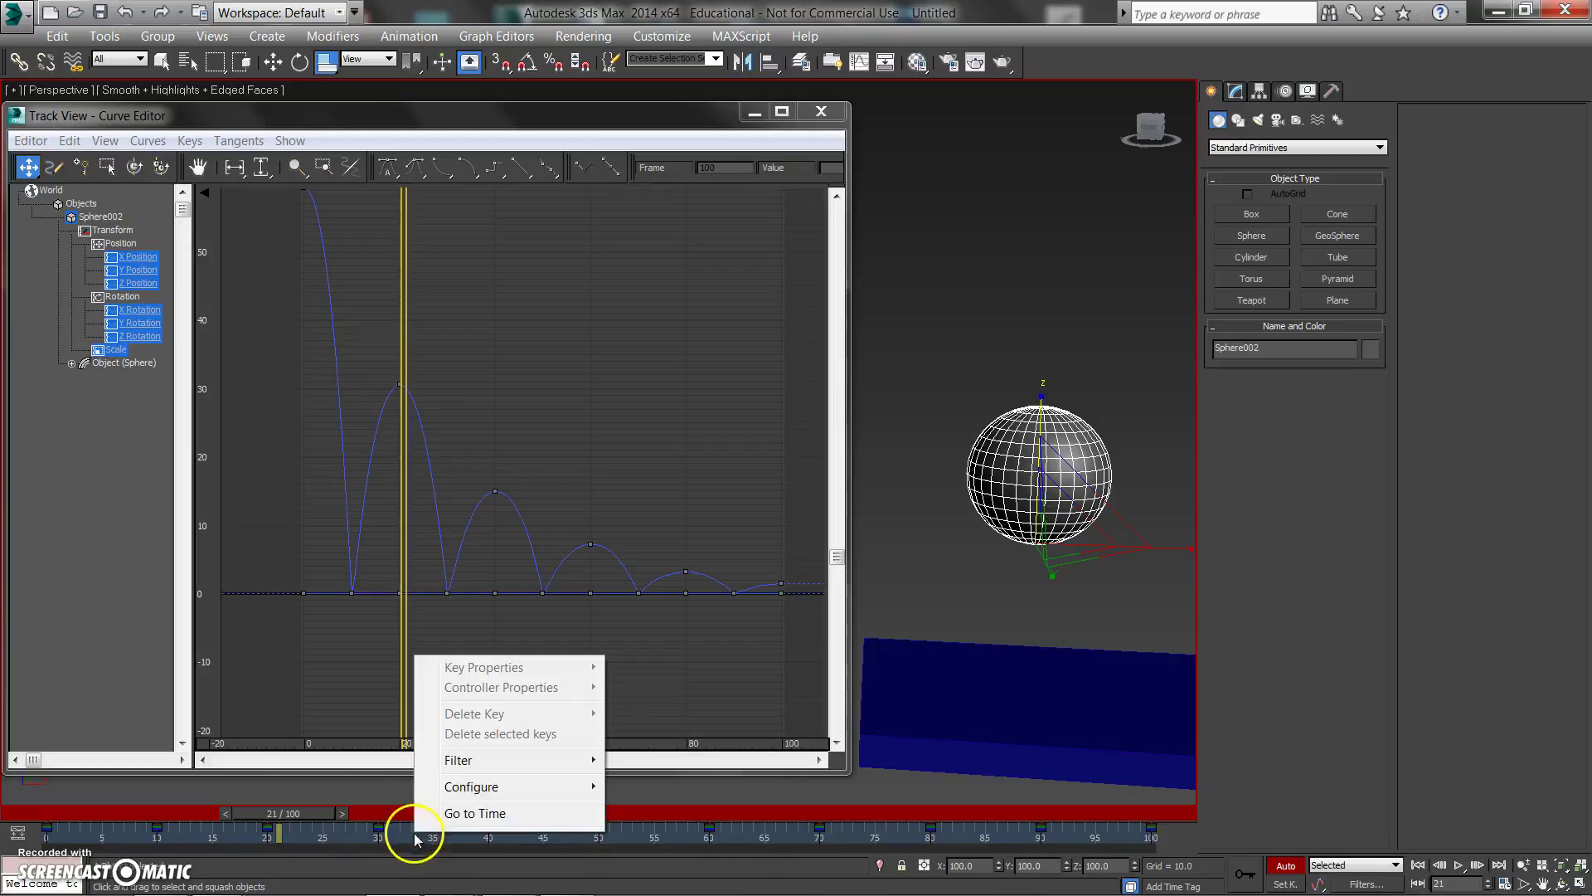
mouse_move(455, 788)
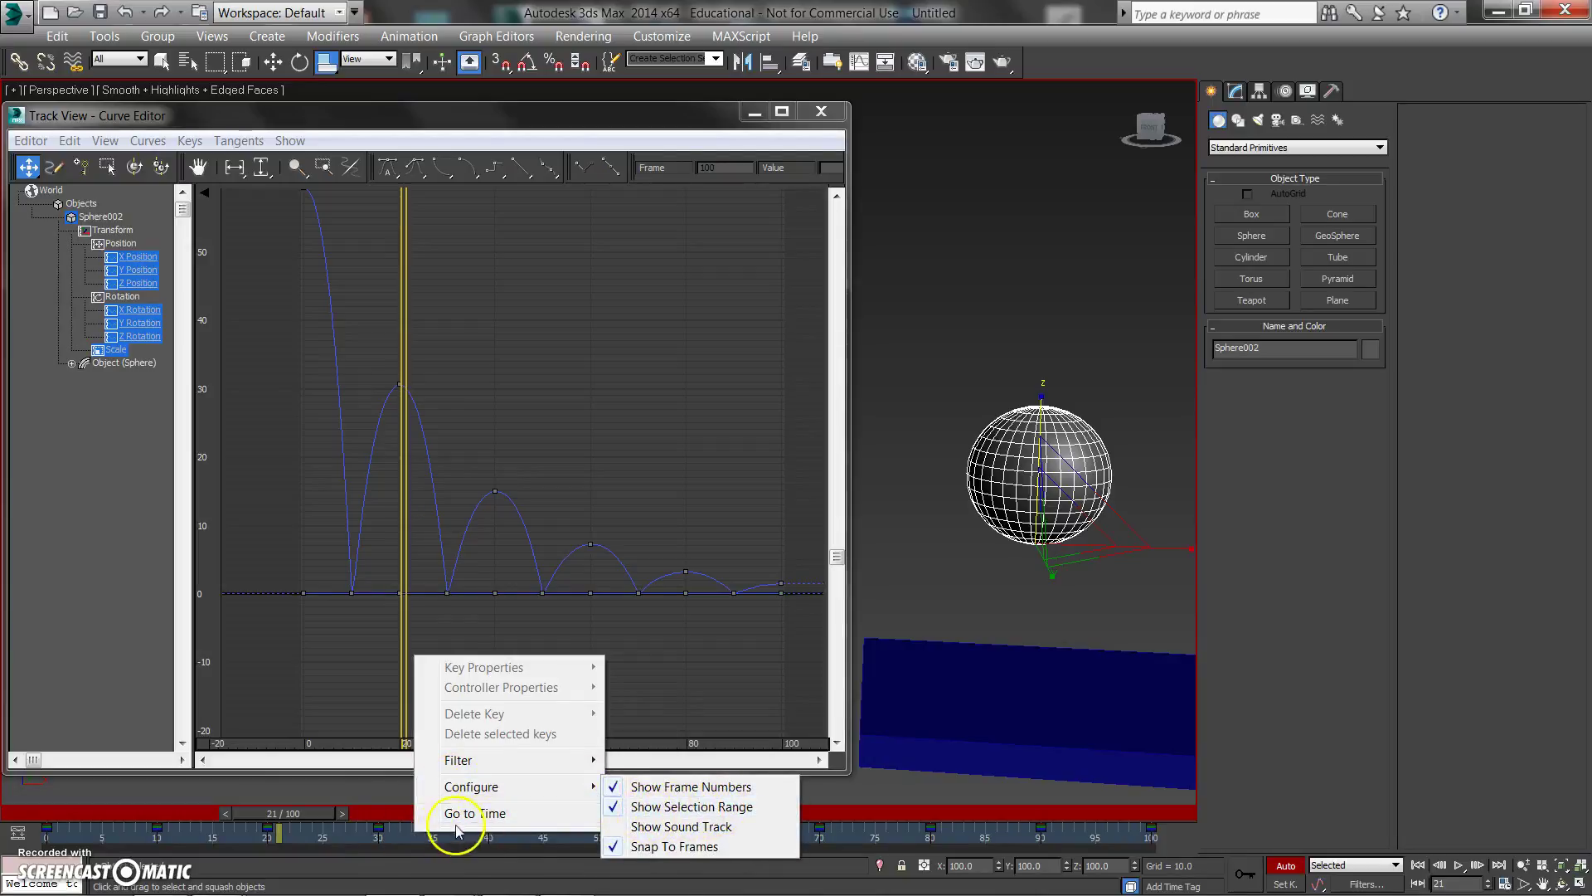
left_click(249, 828)
- Select the keys at frames 10, 20 and 30 and scale their range so it ends at frame 25
left_click_drag(240, 833, 421, 849)
key("ctrl+z")
left_click_drag(127, 835, 433, 850)
left_click(400, 851)
left_click_drag(129, 836, 416, 838)
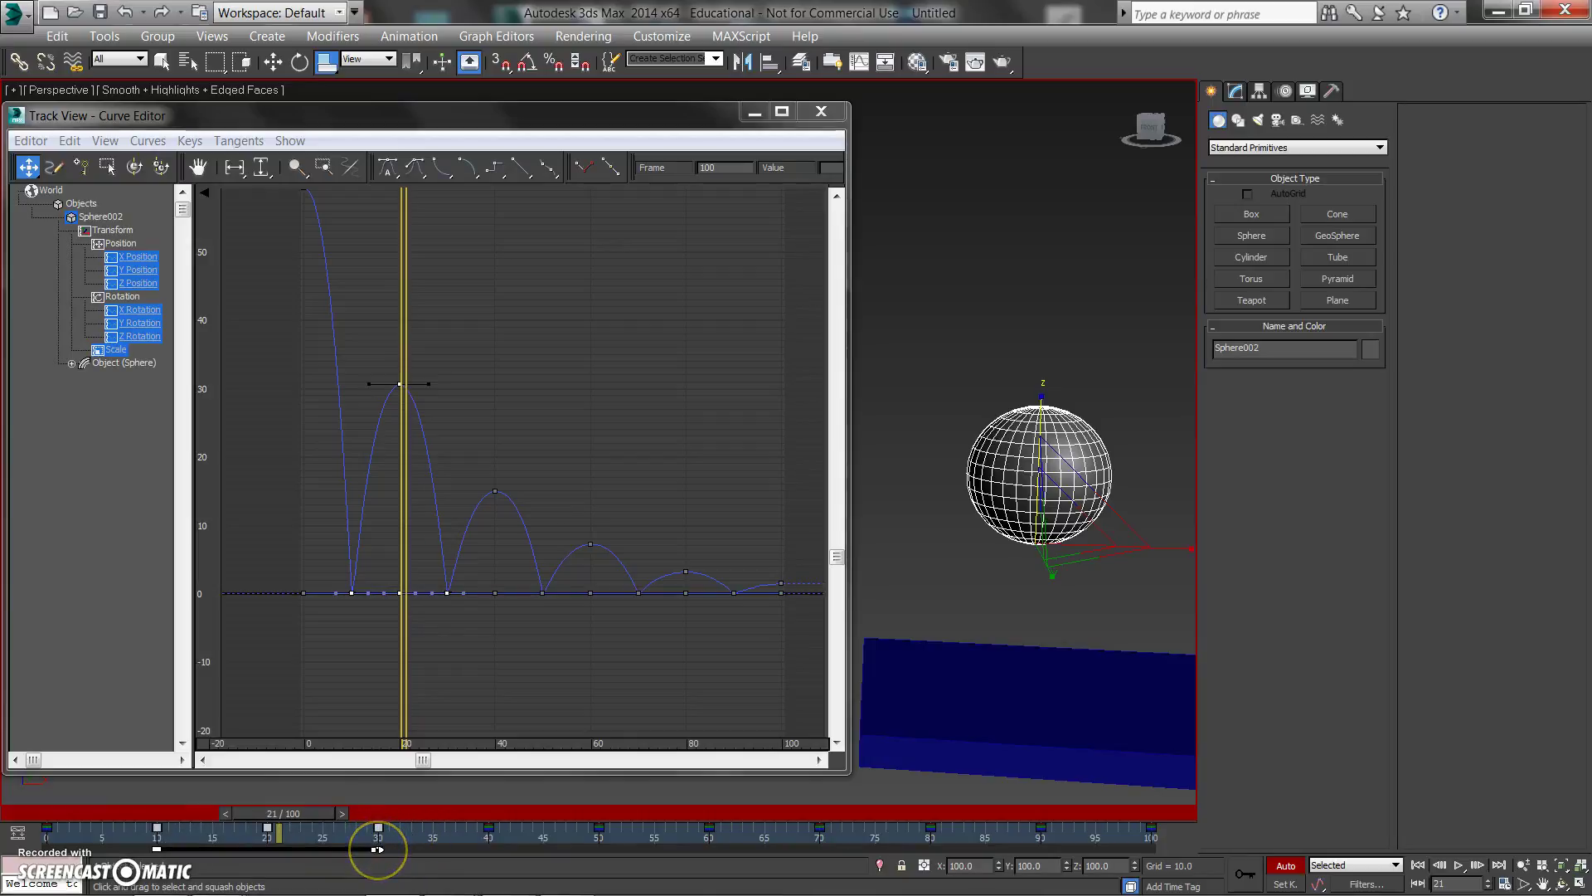
left_click_drag(379, 849, 325, 836)
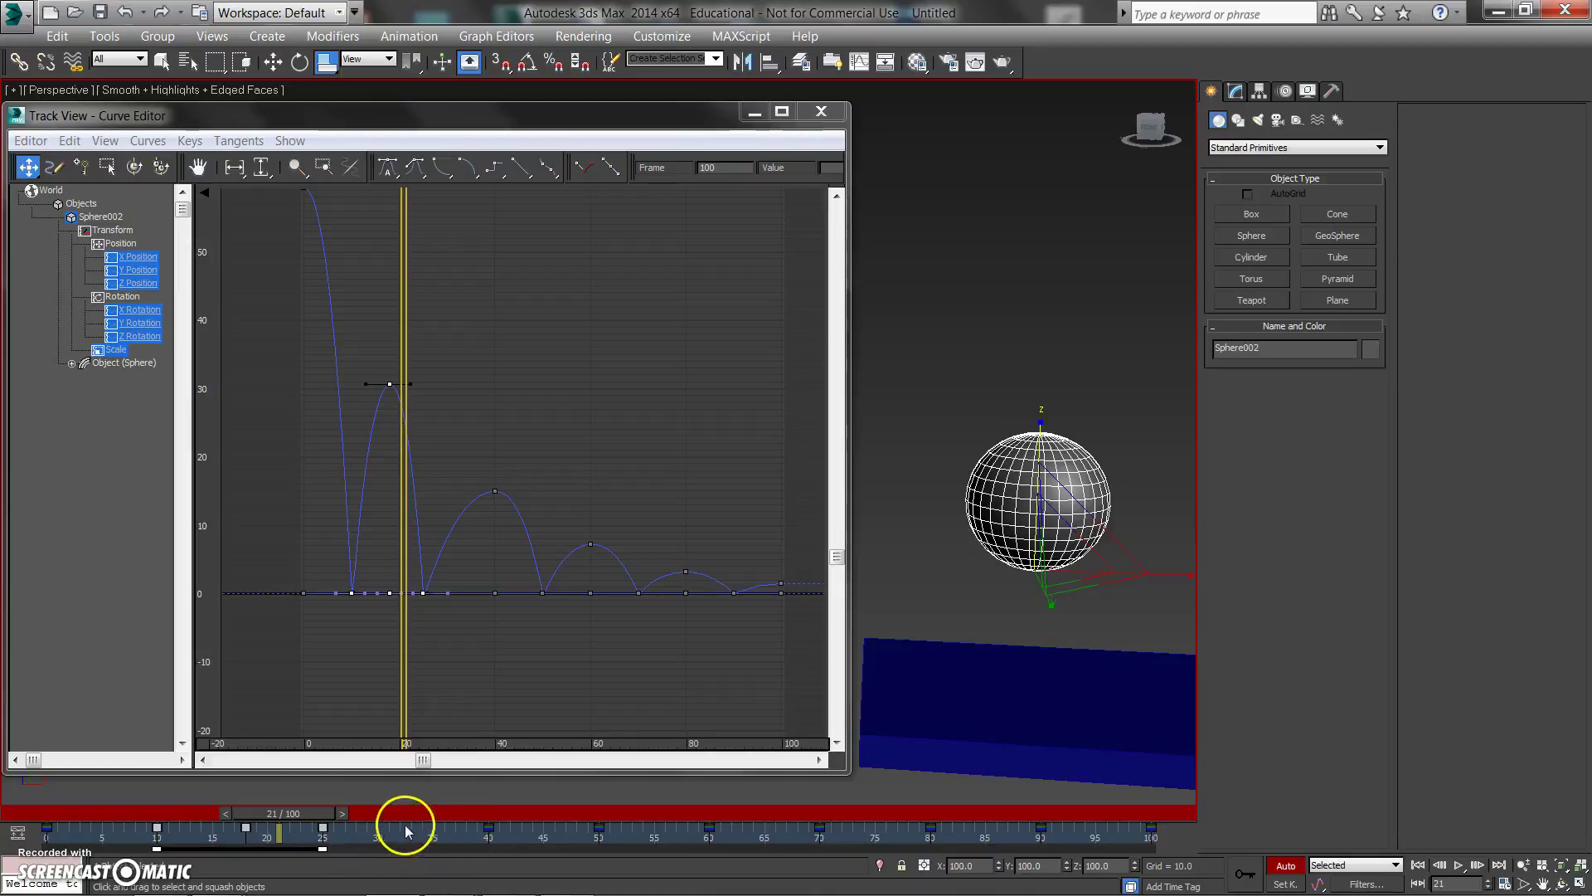
- Shift the keys from frame 40 onward to start at frame 35, and compress the bounce starting at frame 25 to end at frame 38
left_click_drag(406, 833, 1178, 831)
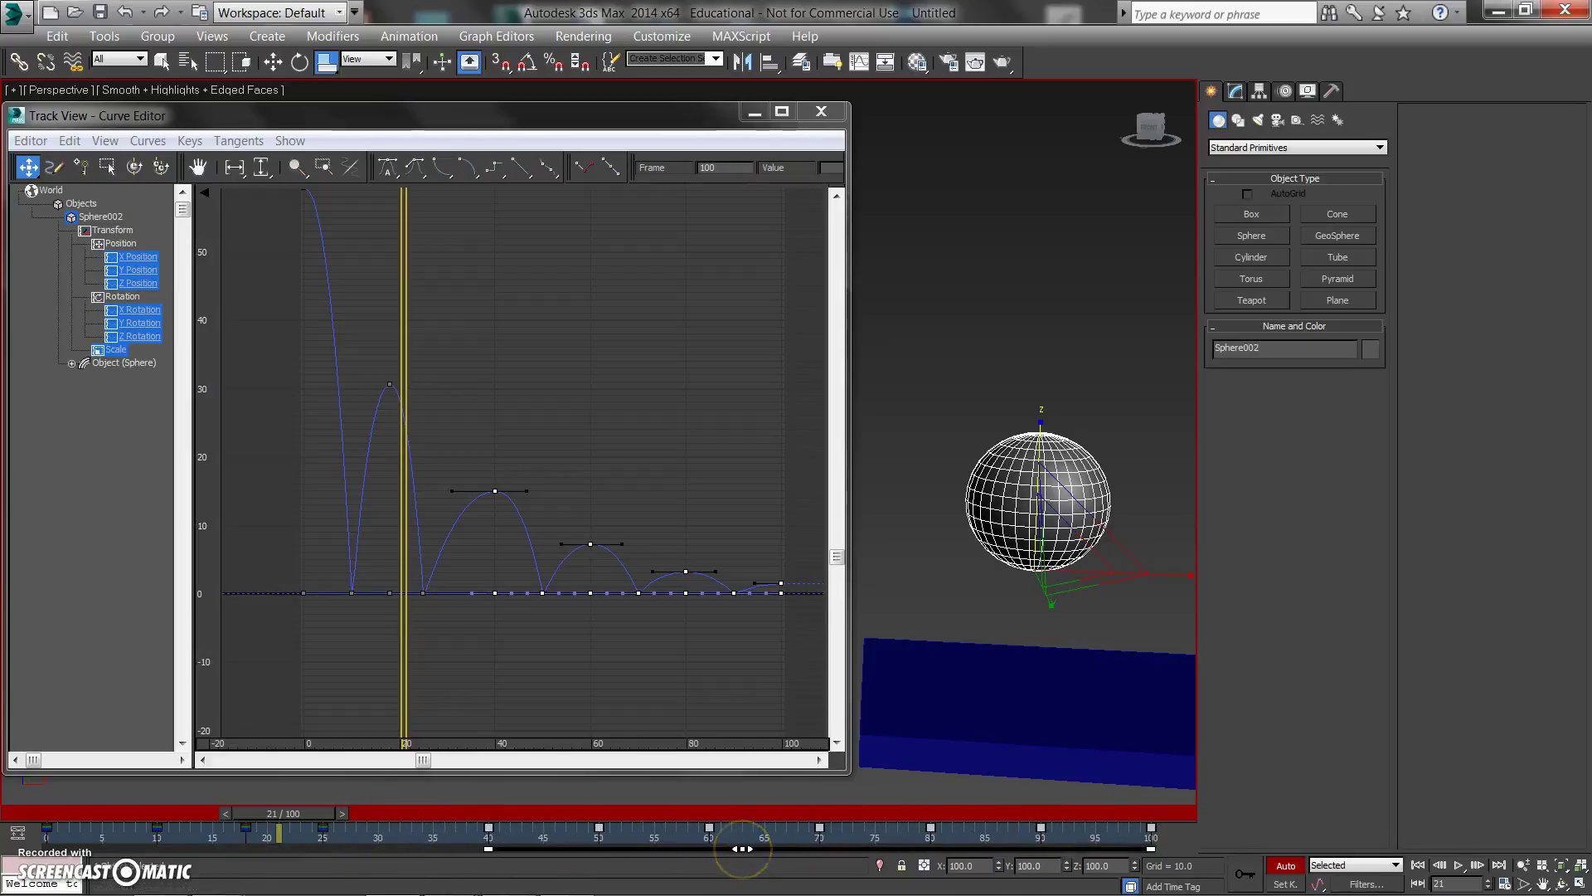
left_click_drag(743, 849, 571, 851)
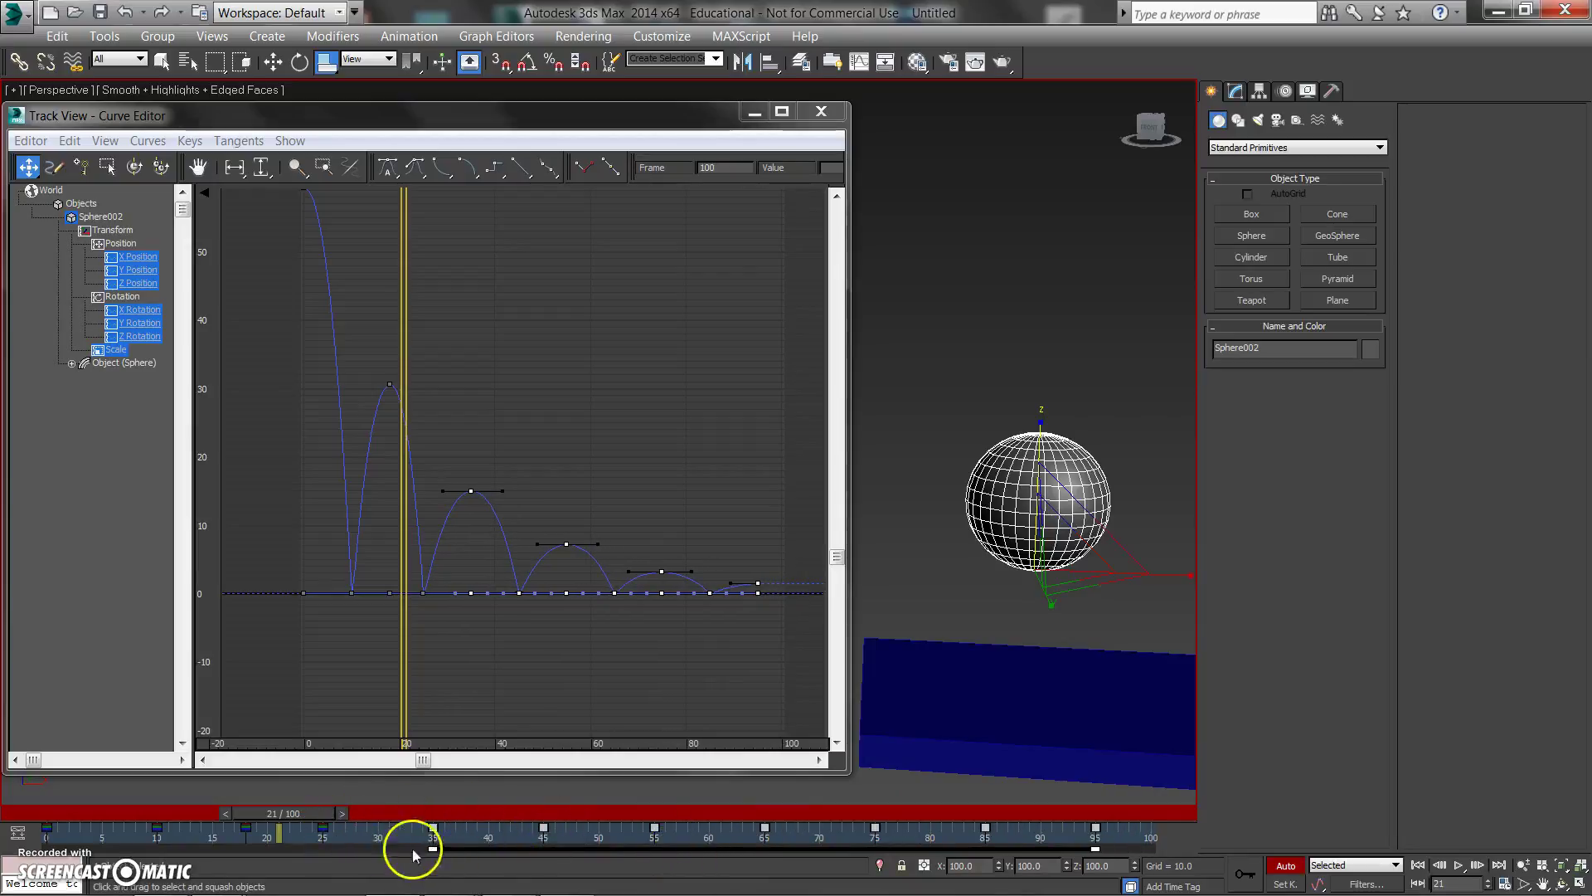
left_click_drag(571, 825, 315, 844)
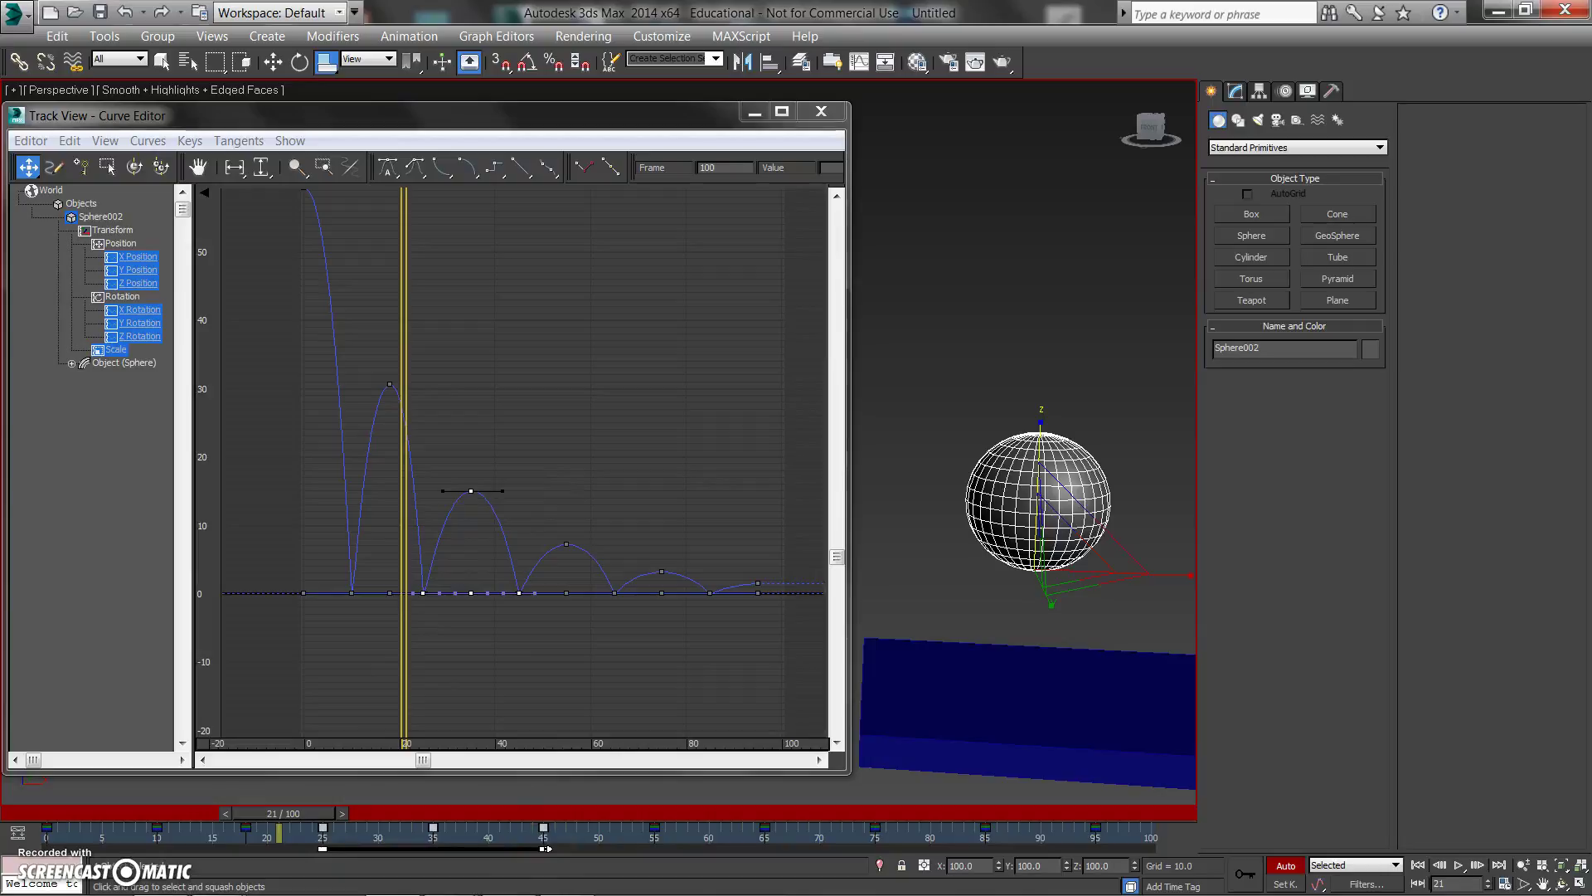
left_click_drag(545, 849, 466, 846)
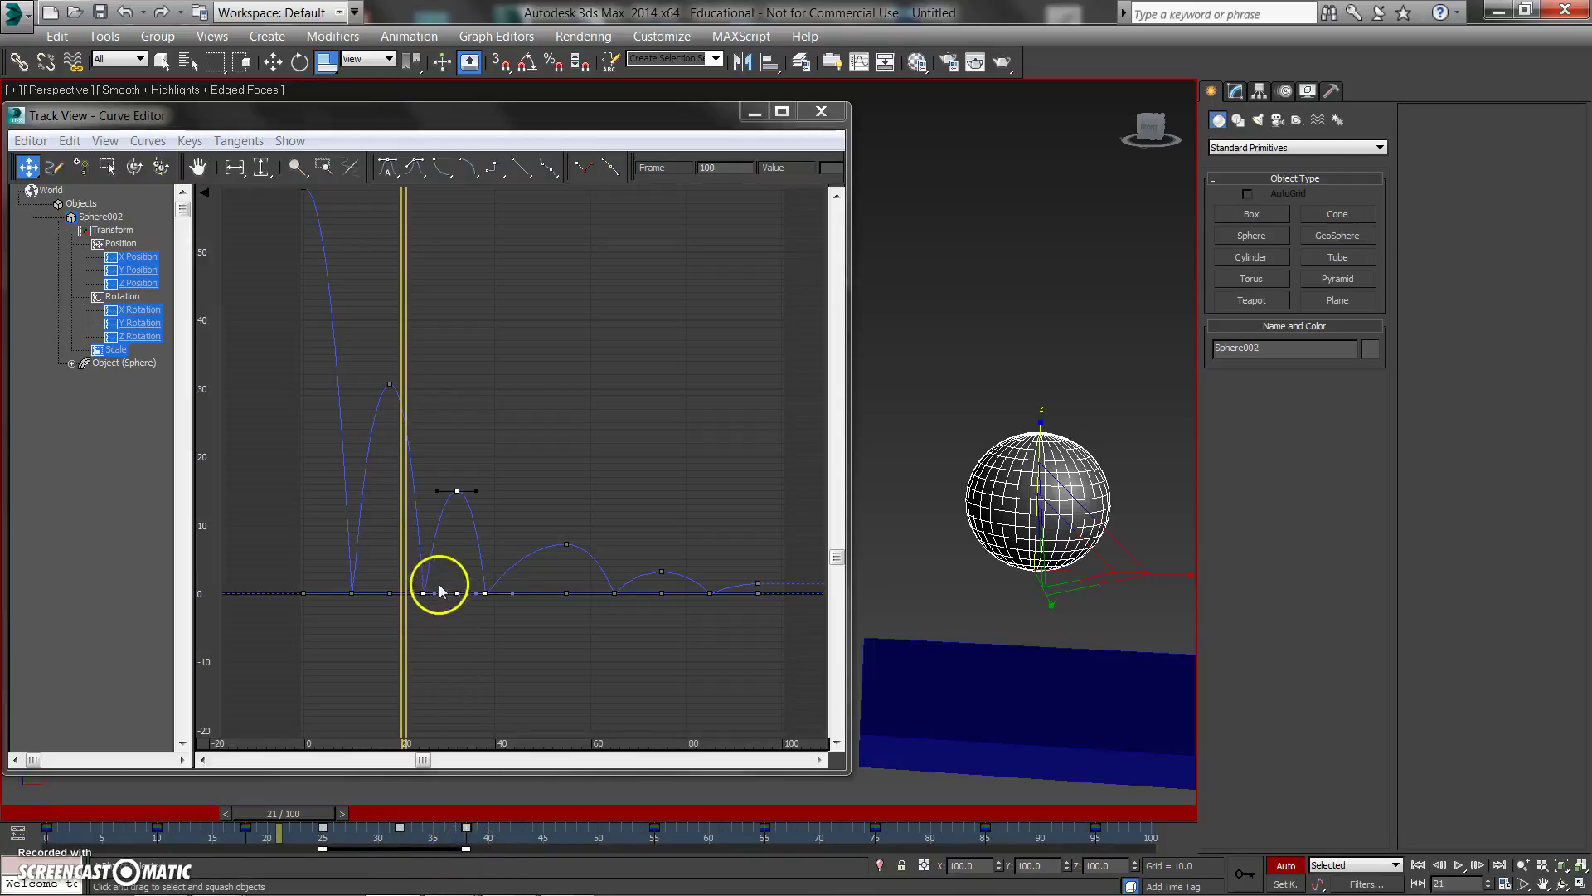
- Select all keys from frame 55 onward and shift them so they start at frame 47
scroll(444, 588, "up", 4)
middle_click_drag(558, 535, 509, 614)
scroll(508, 615, "up", 1)
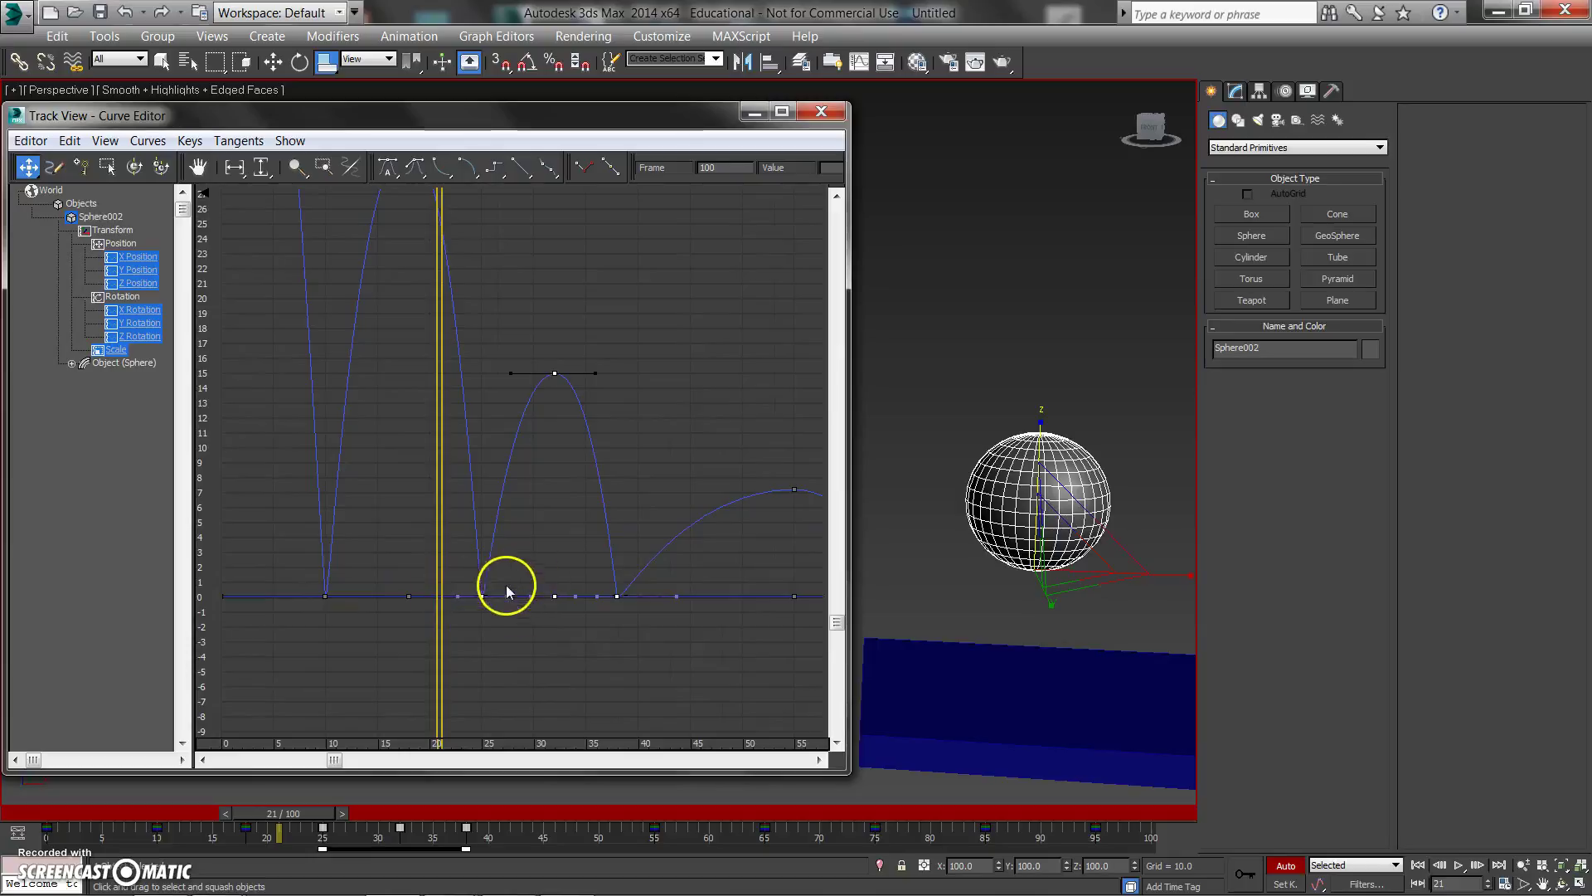
scroll(555, 639, "down", 3)
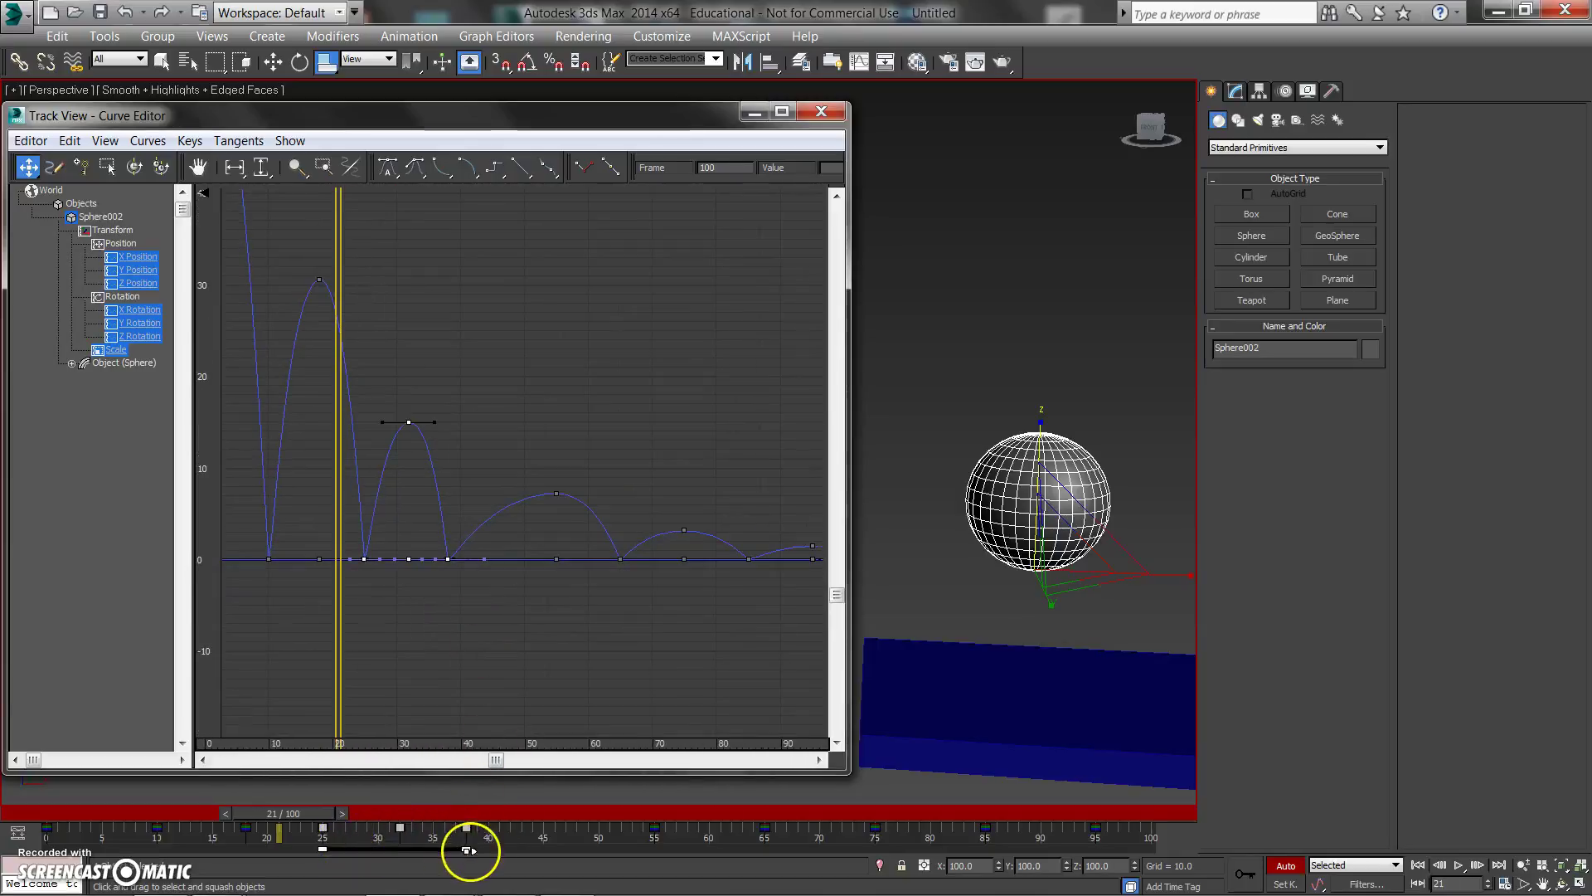
left_click_drag(578, 840, 972, 836)
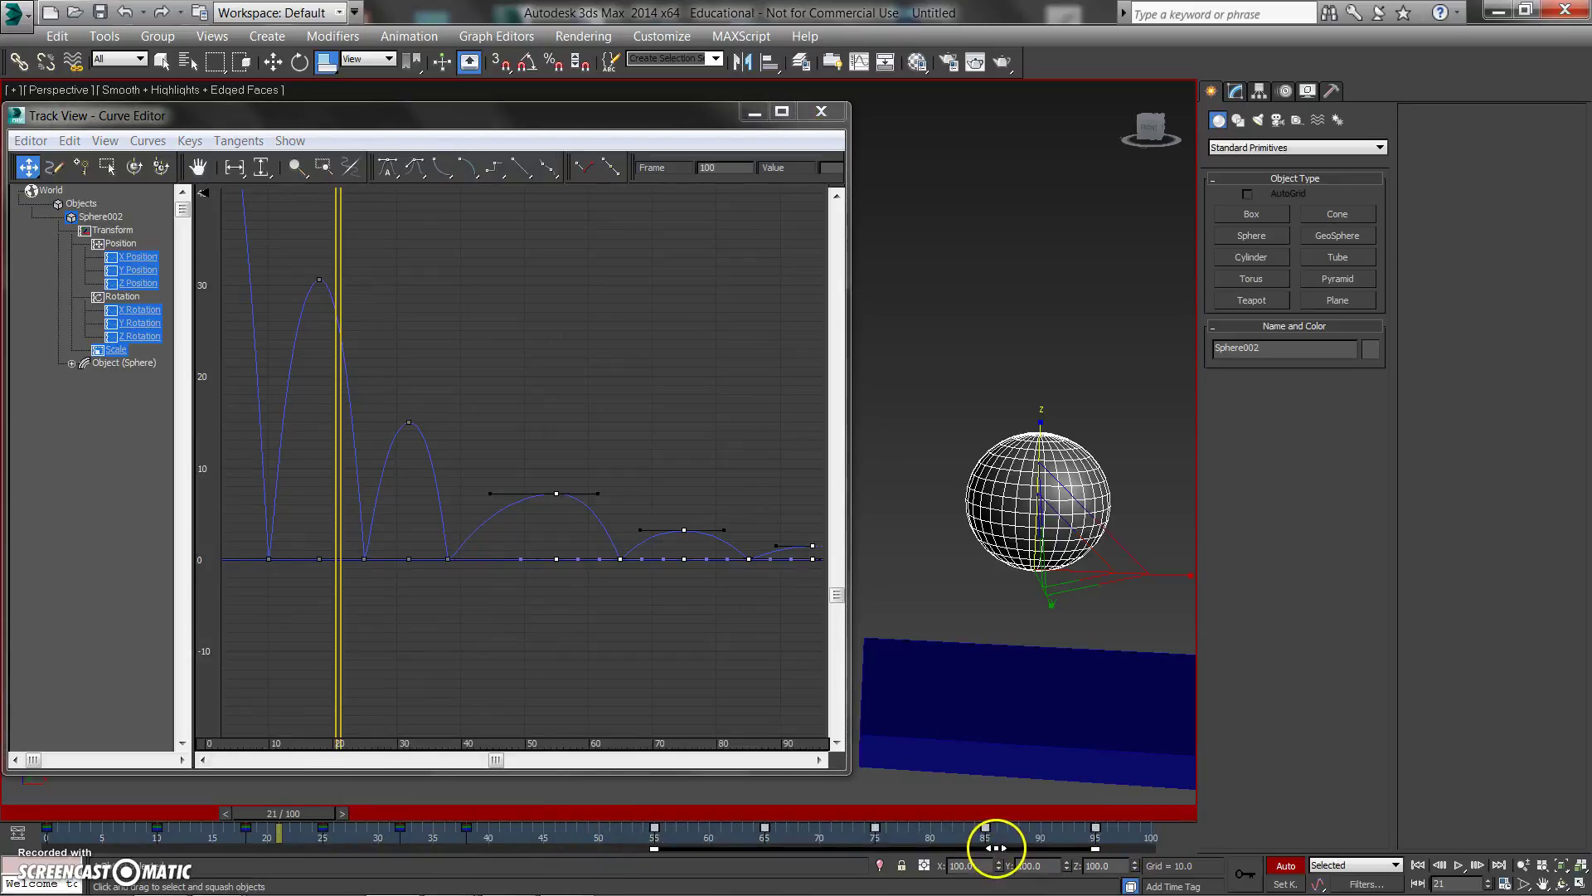
left_click_drag(994, 846, 824, 848)
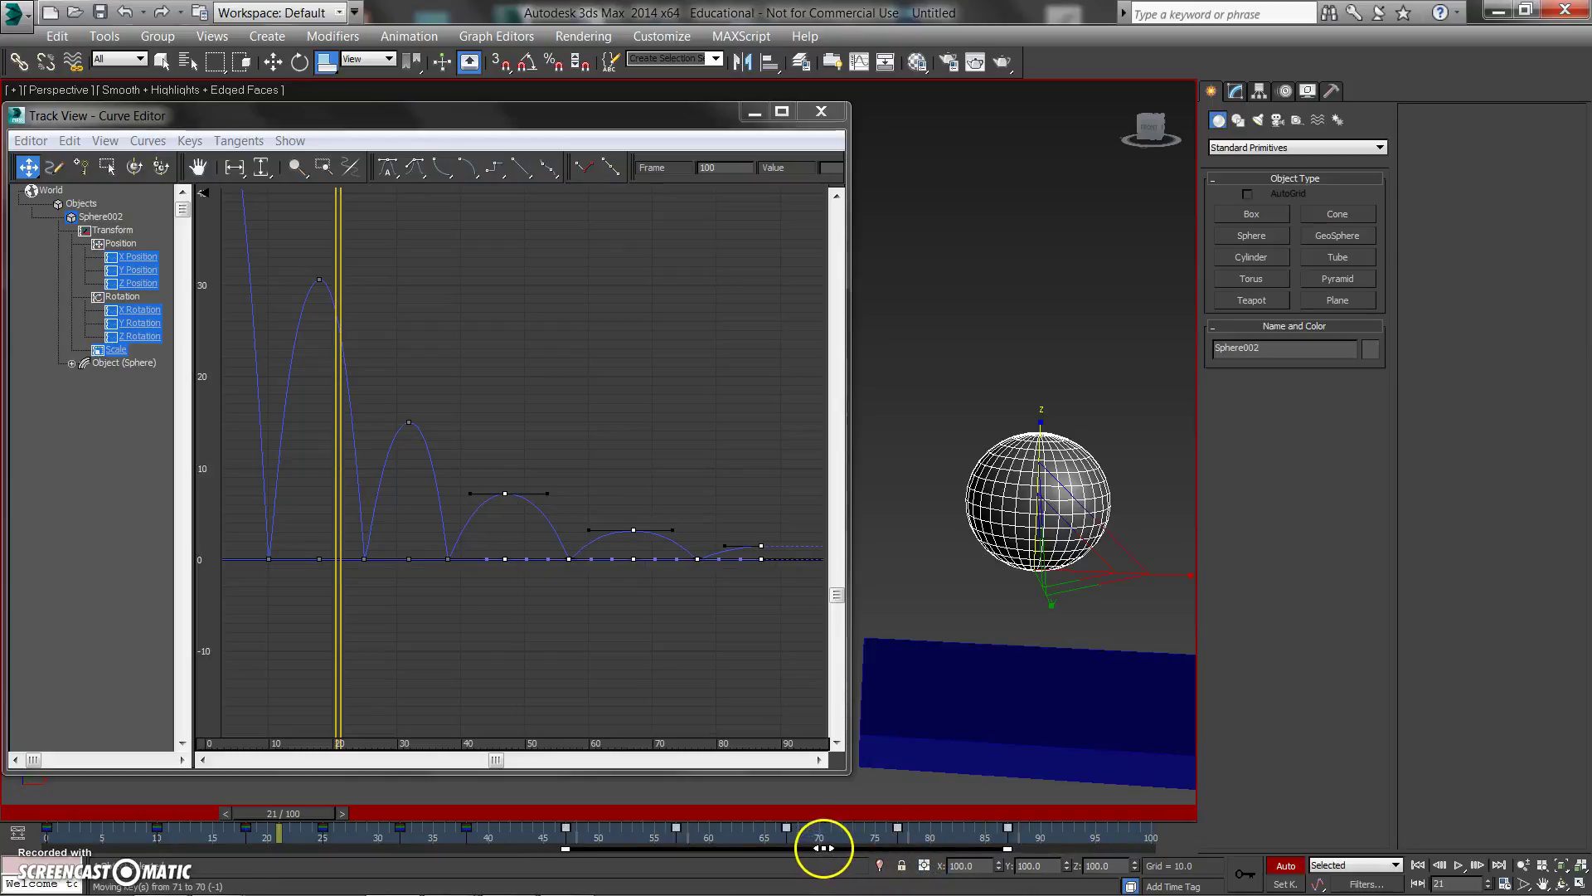
left_click(708, 832)
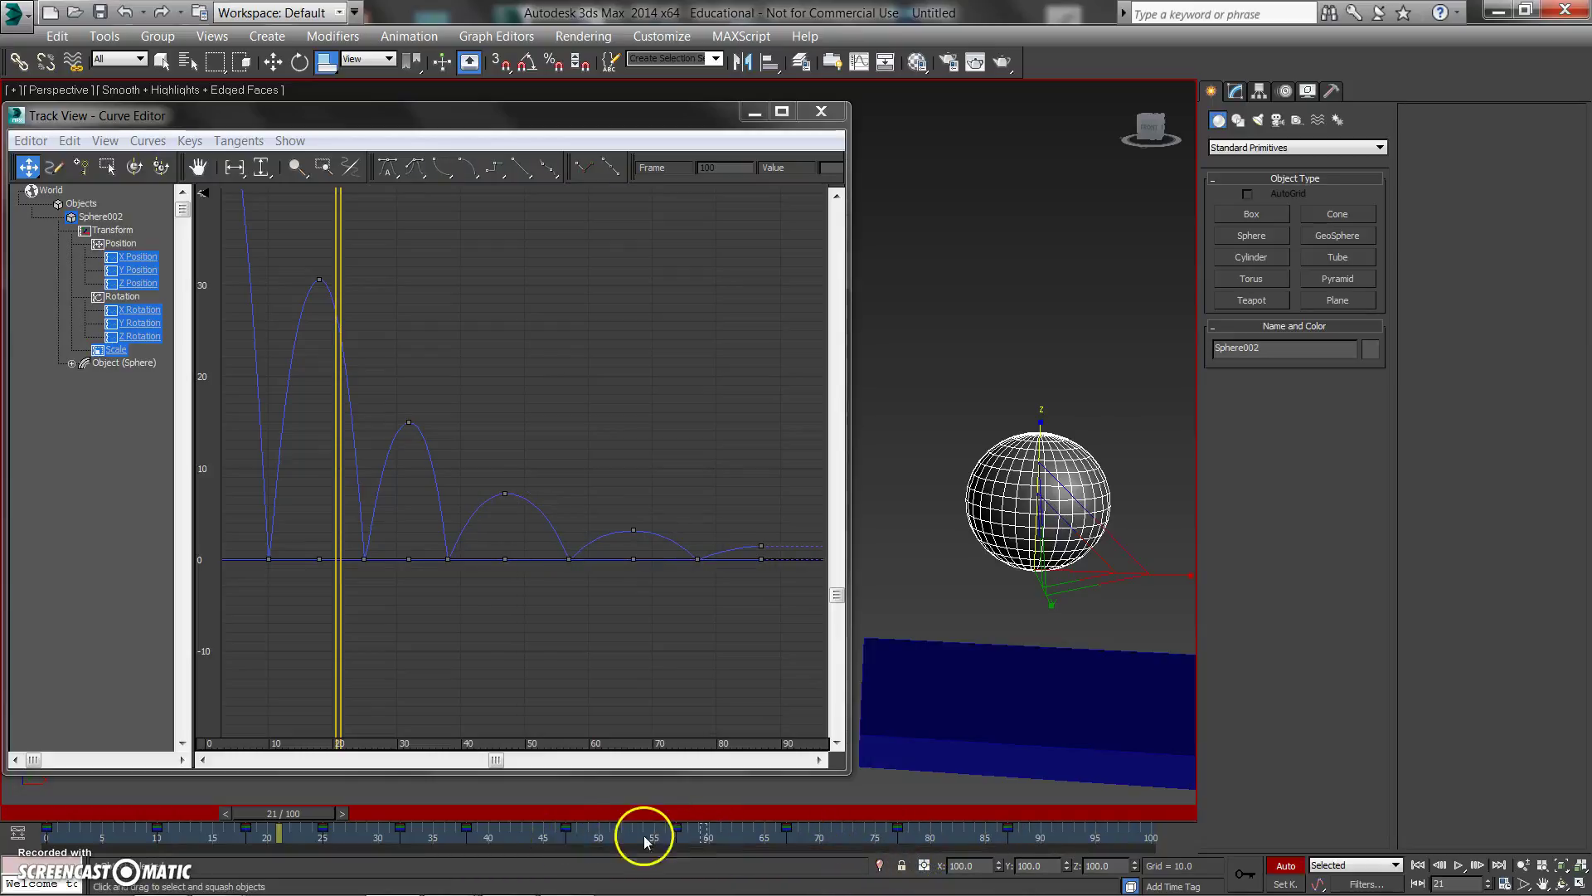
- Select the keys of the bounce starting at frame 38 and compress their range to end at frame 47
left_click_drag(451, 836, 452, 837)
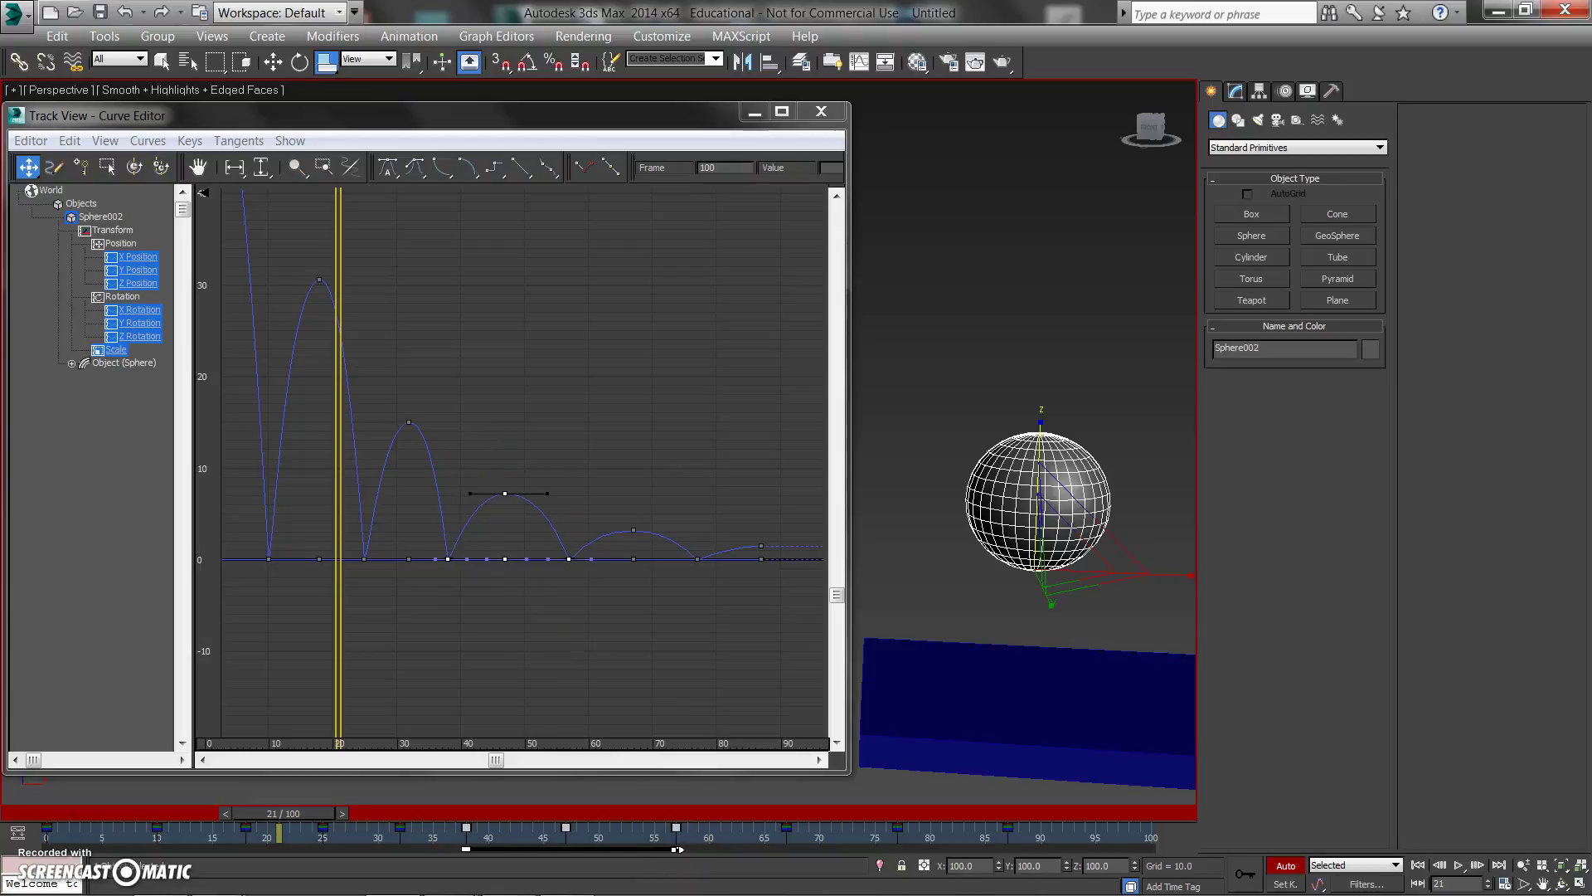
left_click_drag(676, 848, 566, 846)
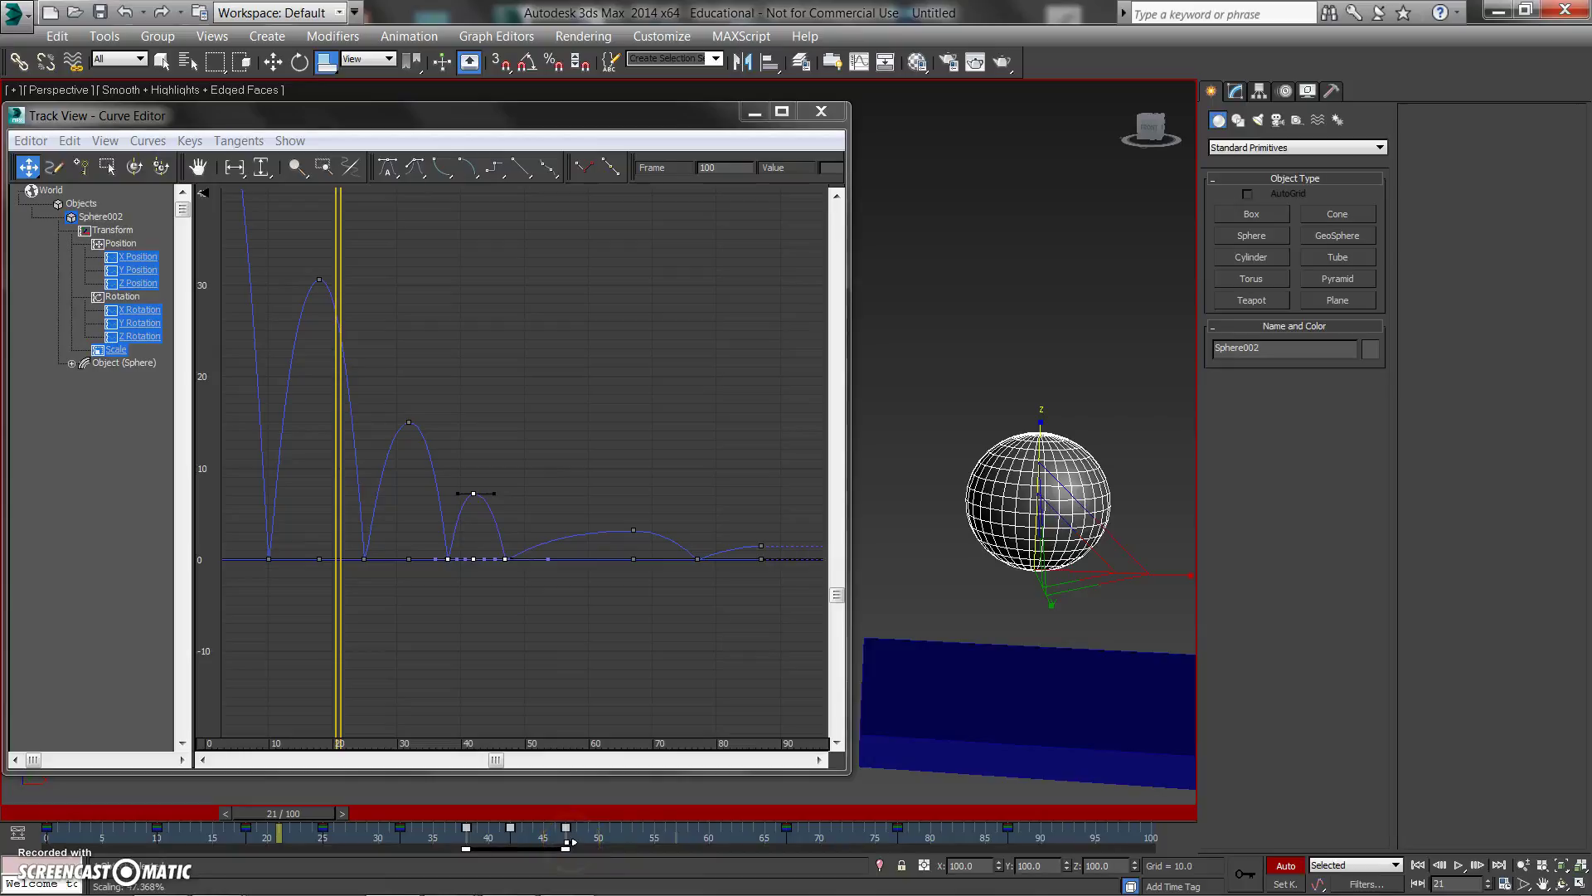
left_click(568, 843)
- Shift the keys from frame 67 onward to start at frame 57, and compress the bounce starting at frame 47 to end at frame 53
left_click_drag(571, 840, 814, 848)
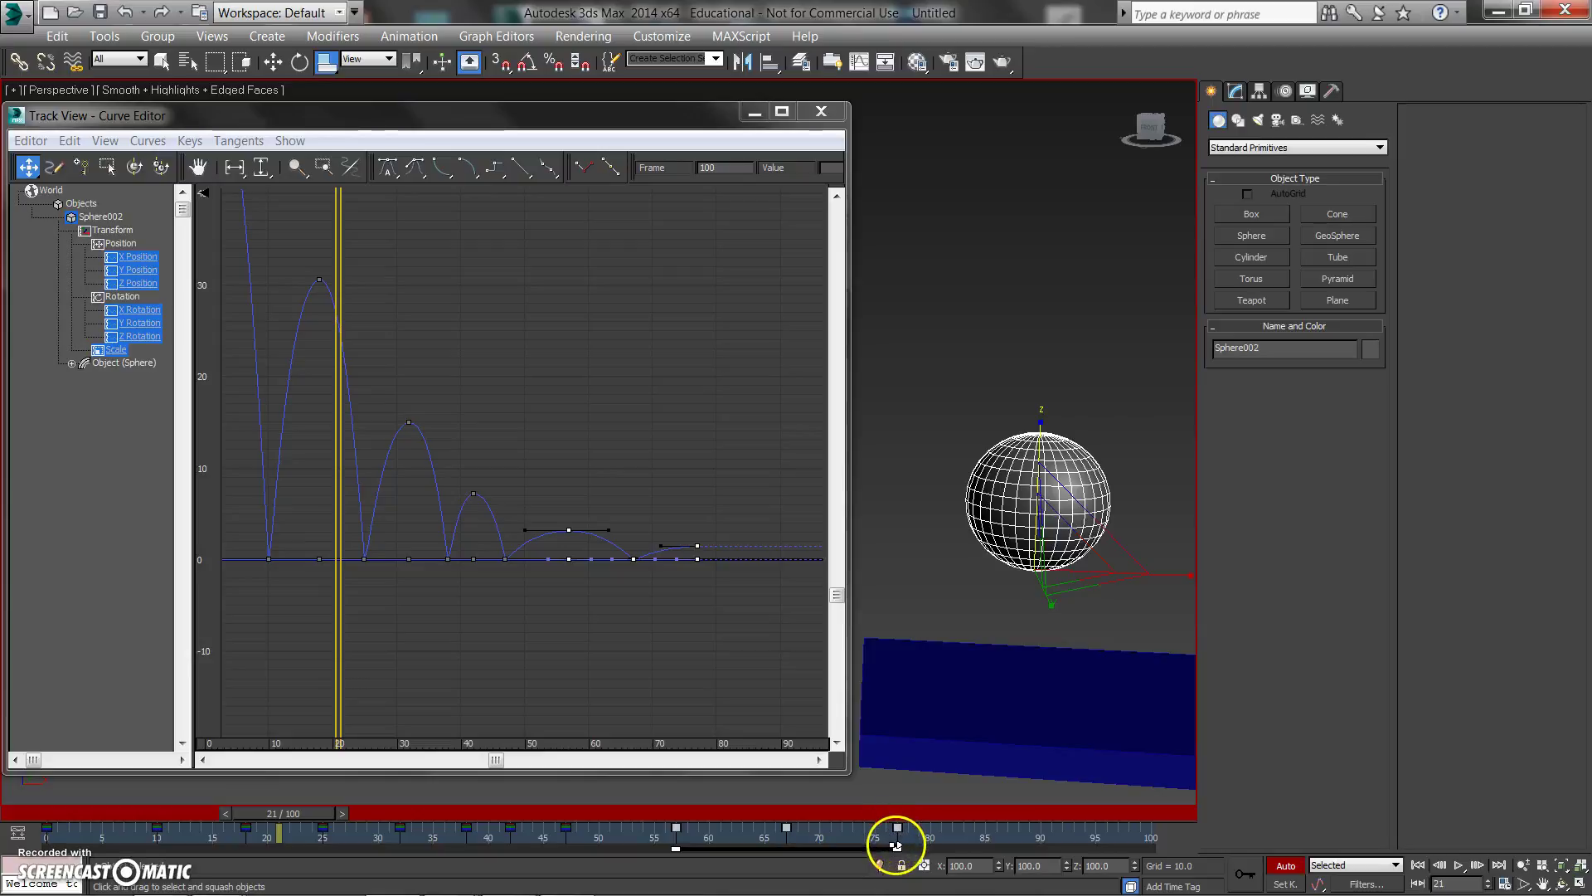
left_click_drag(790, 838, 790, 840)
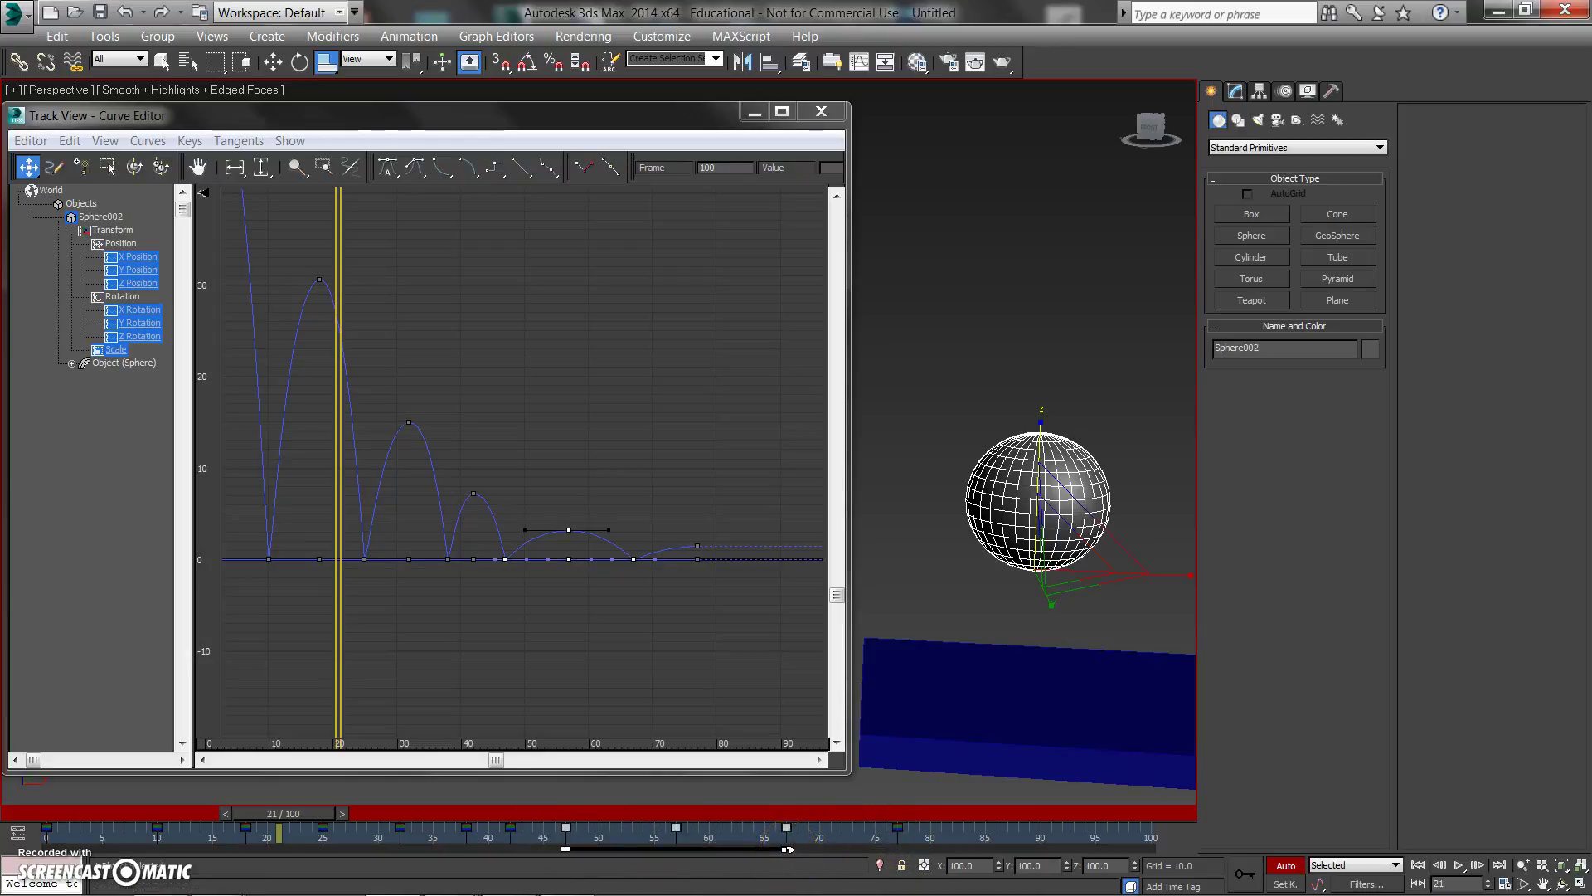
left_click_drag(790, 849, 633, 849)
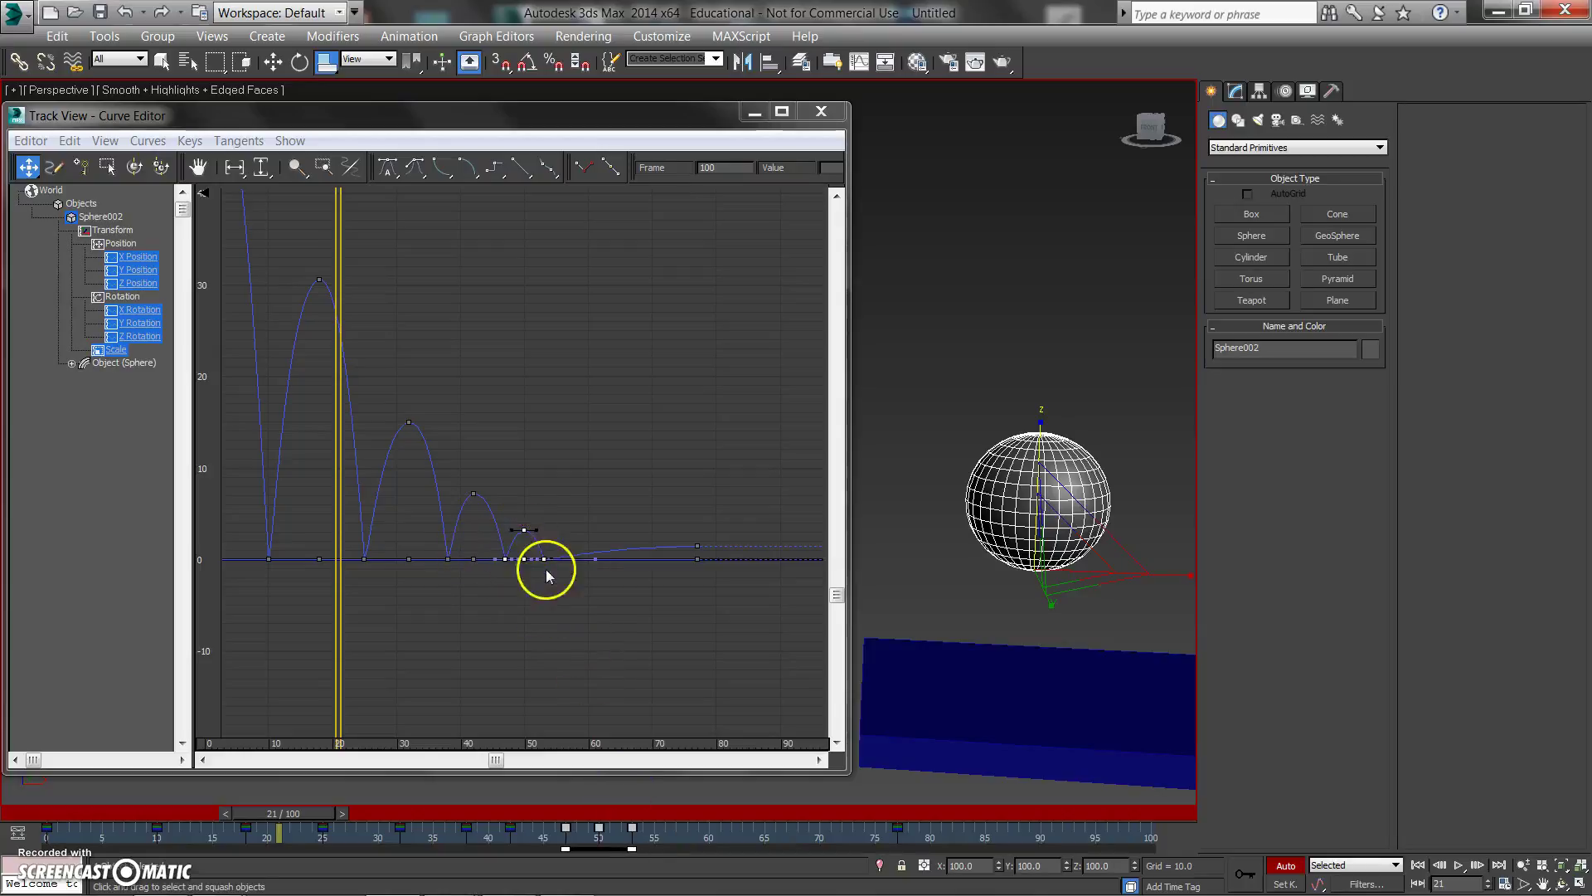
left_click_drag(527, 533, 523, 558)
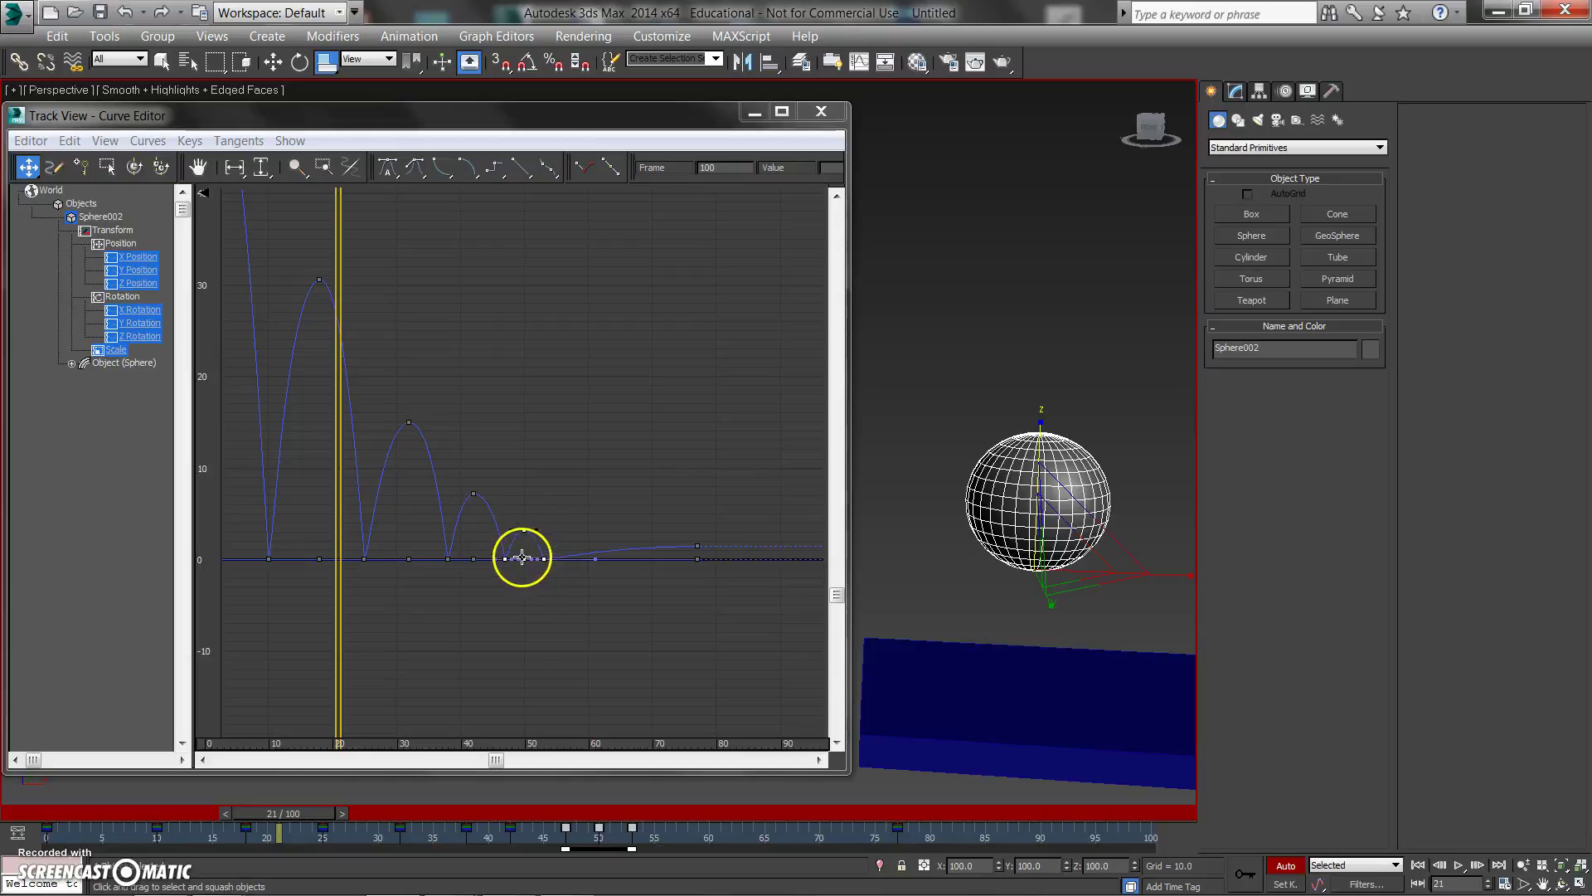
- Move the final key at frame 77 to frame 55, shortening the last rise of the ball
left_click(891, 847)
left_click_drag(899, 835, 654, 838)
middle_click_drag(515, 558, 480, 647)
scroll(687, 599, "down", 2)
middle_click_drag(593, 493, 657, 553, "ctrl+alt")
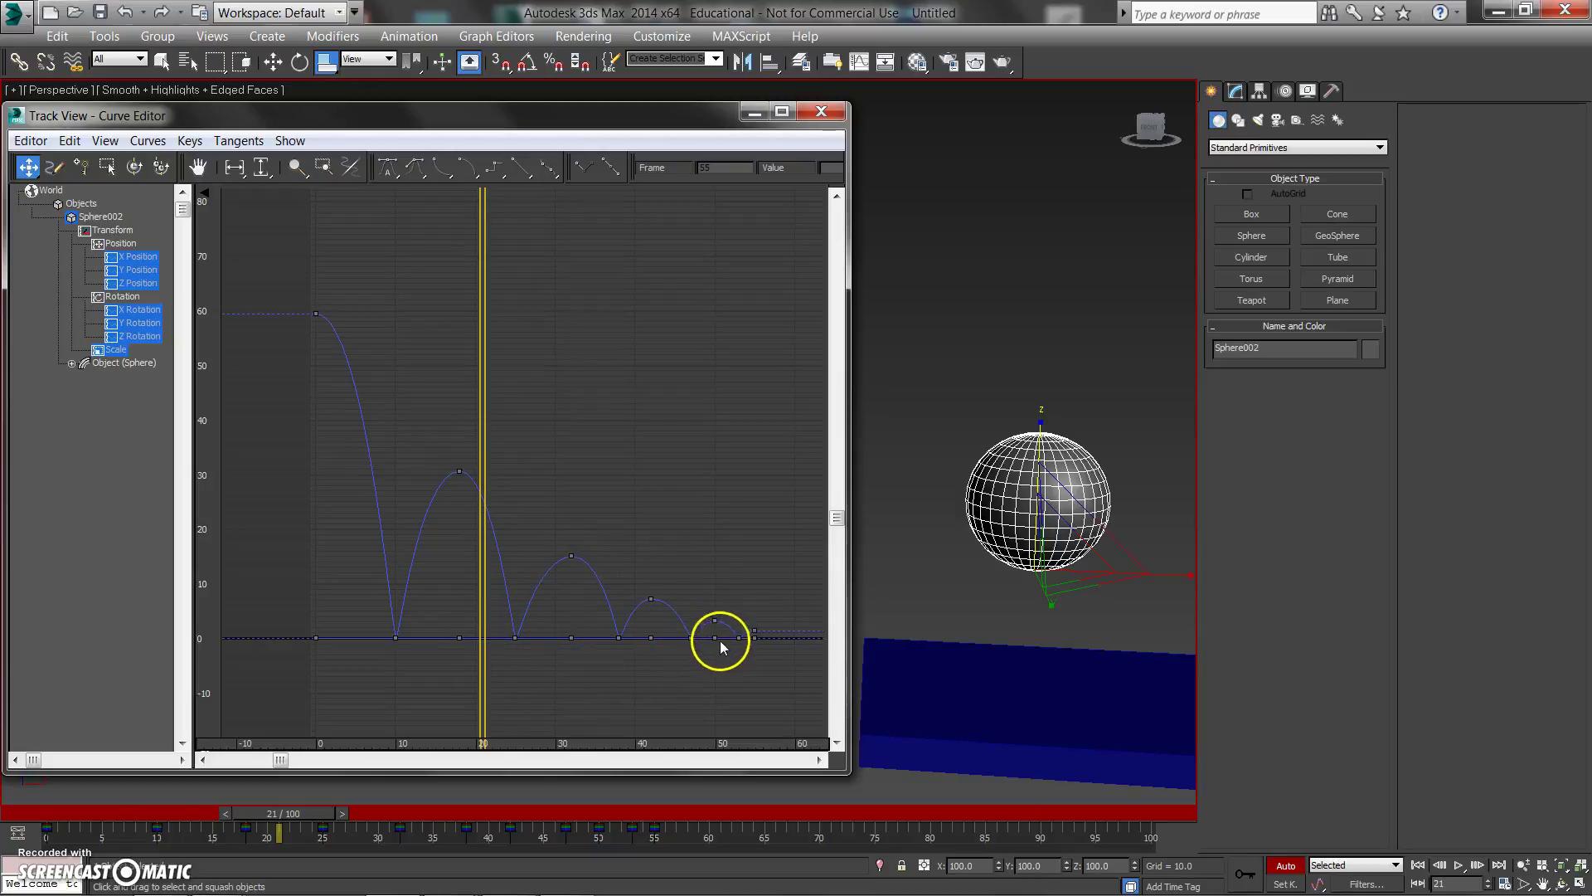
- In the curve graph, move the landing key at frame 47 to 46 and the keys at frames 32 and 38 to 31 and 37
middle_click_drag(650, 632, 611, 569)
scroll(615, 575, "up", 3)
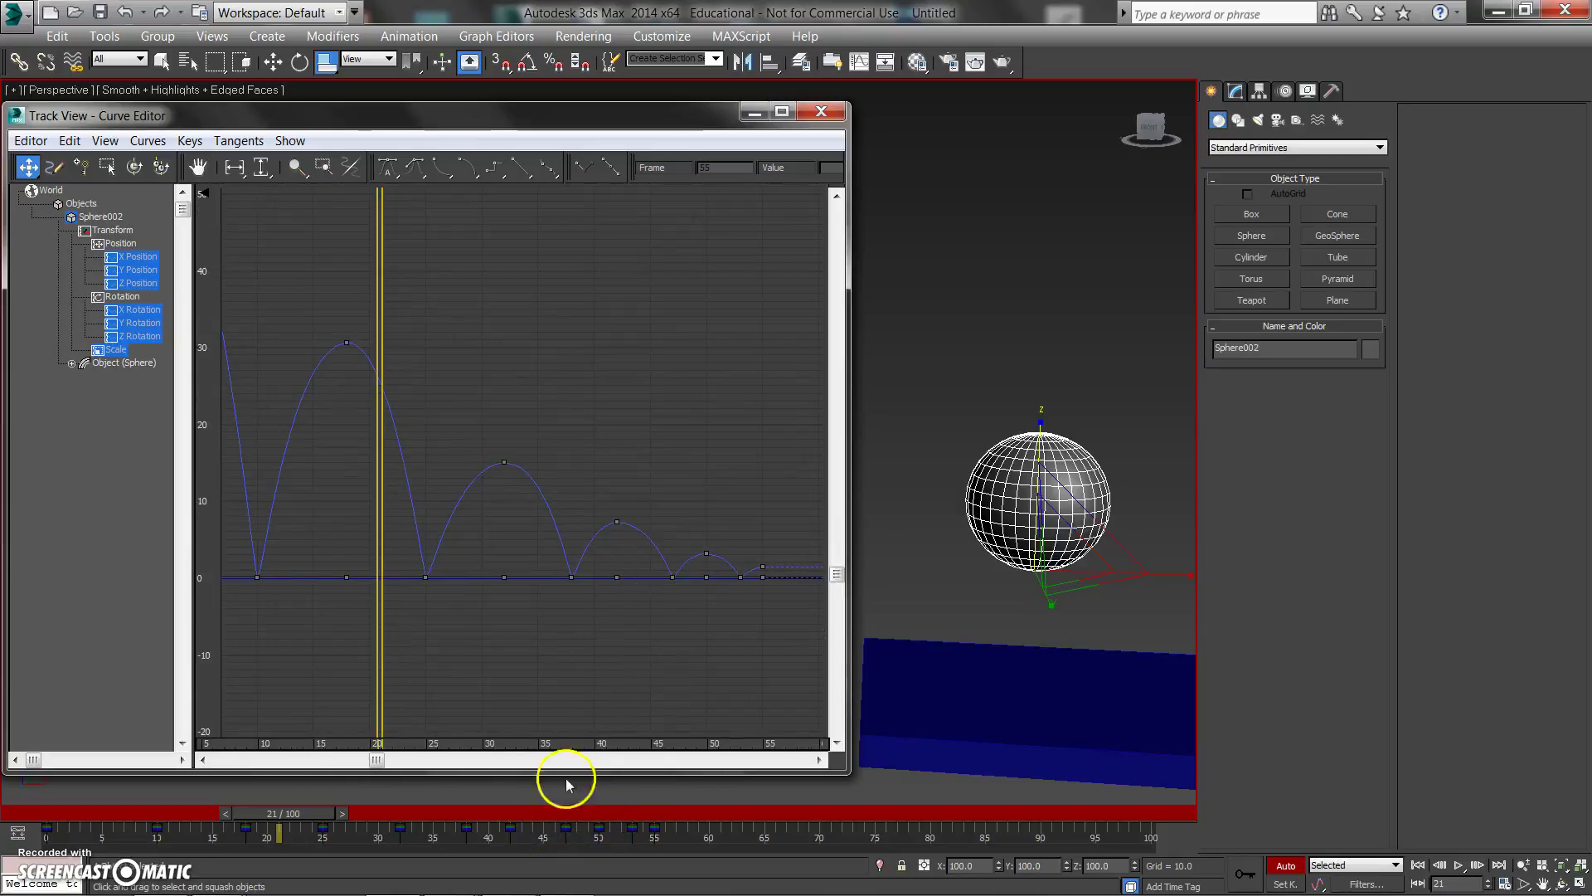
left_click_drag(674, 581, 663, 580)
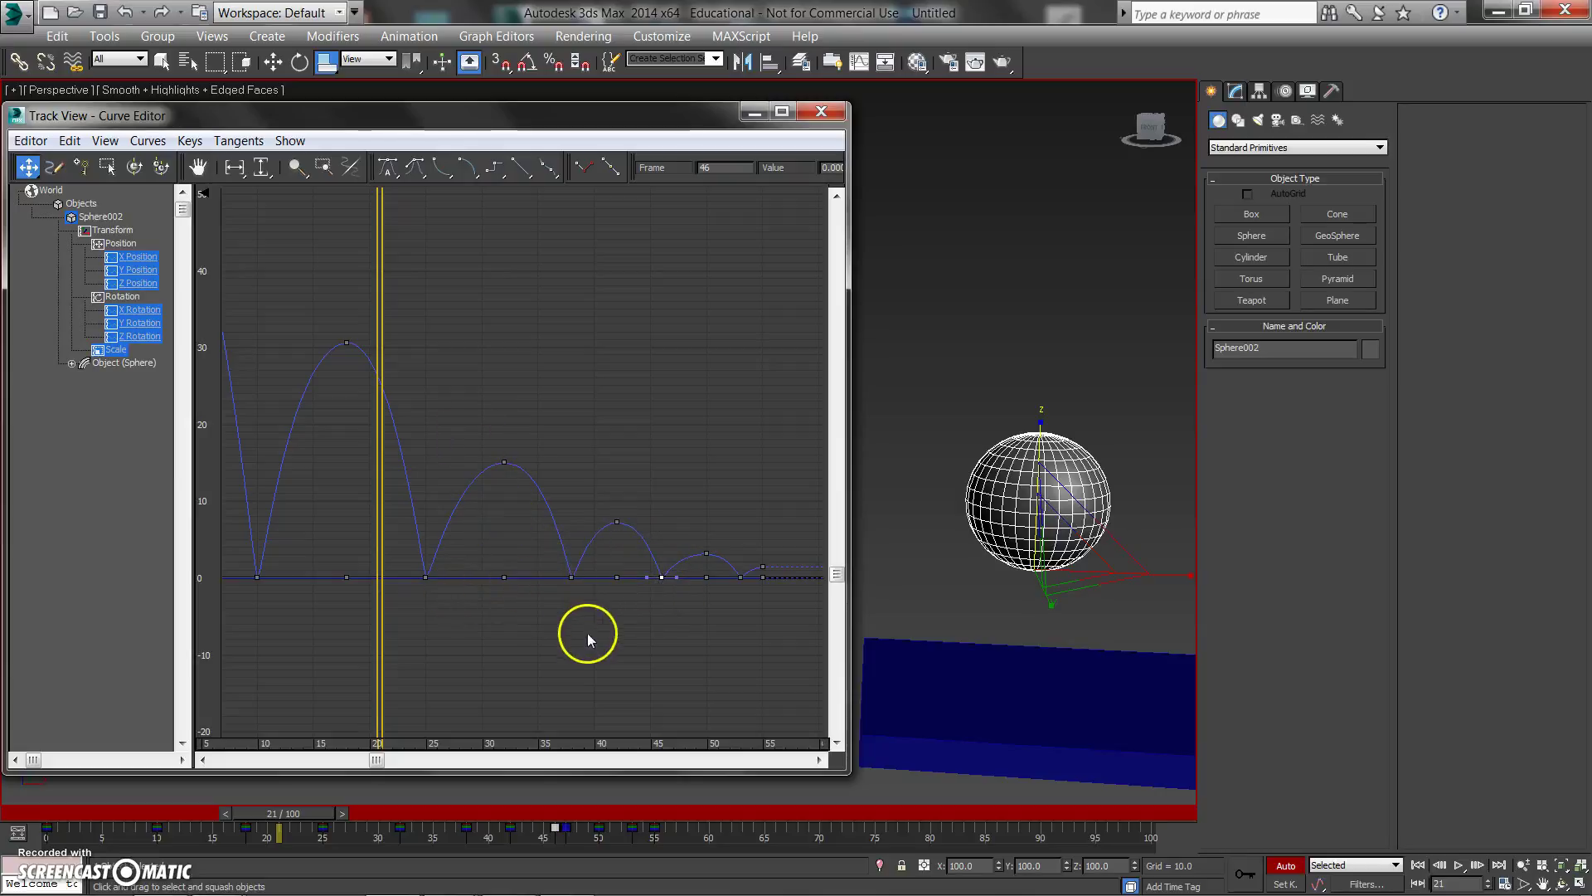
left_click_drag(568, 574, 560, 575)
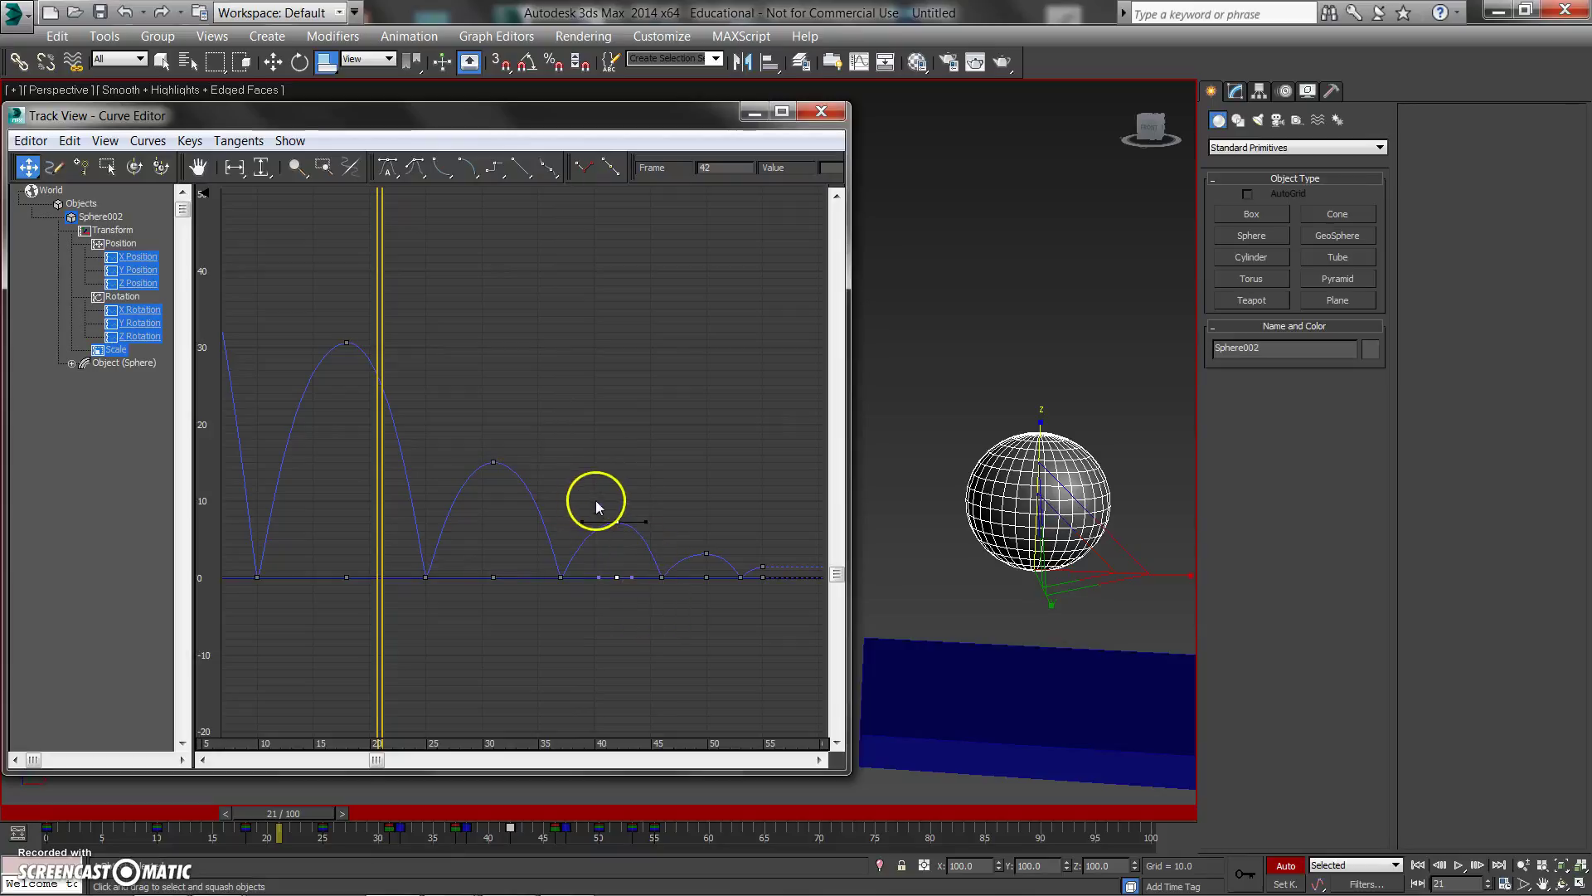
- Shift the peak at frame 42 and all later keys one frame earlier, and the keys from frame 49 onward to start at frame 48
left_click_drag(780, 625, 611, 574)
left_click(650, 491)
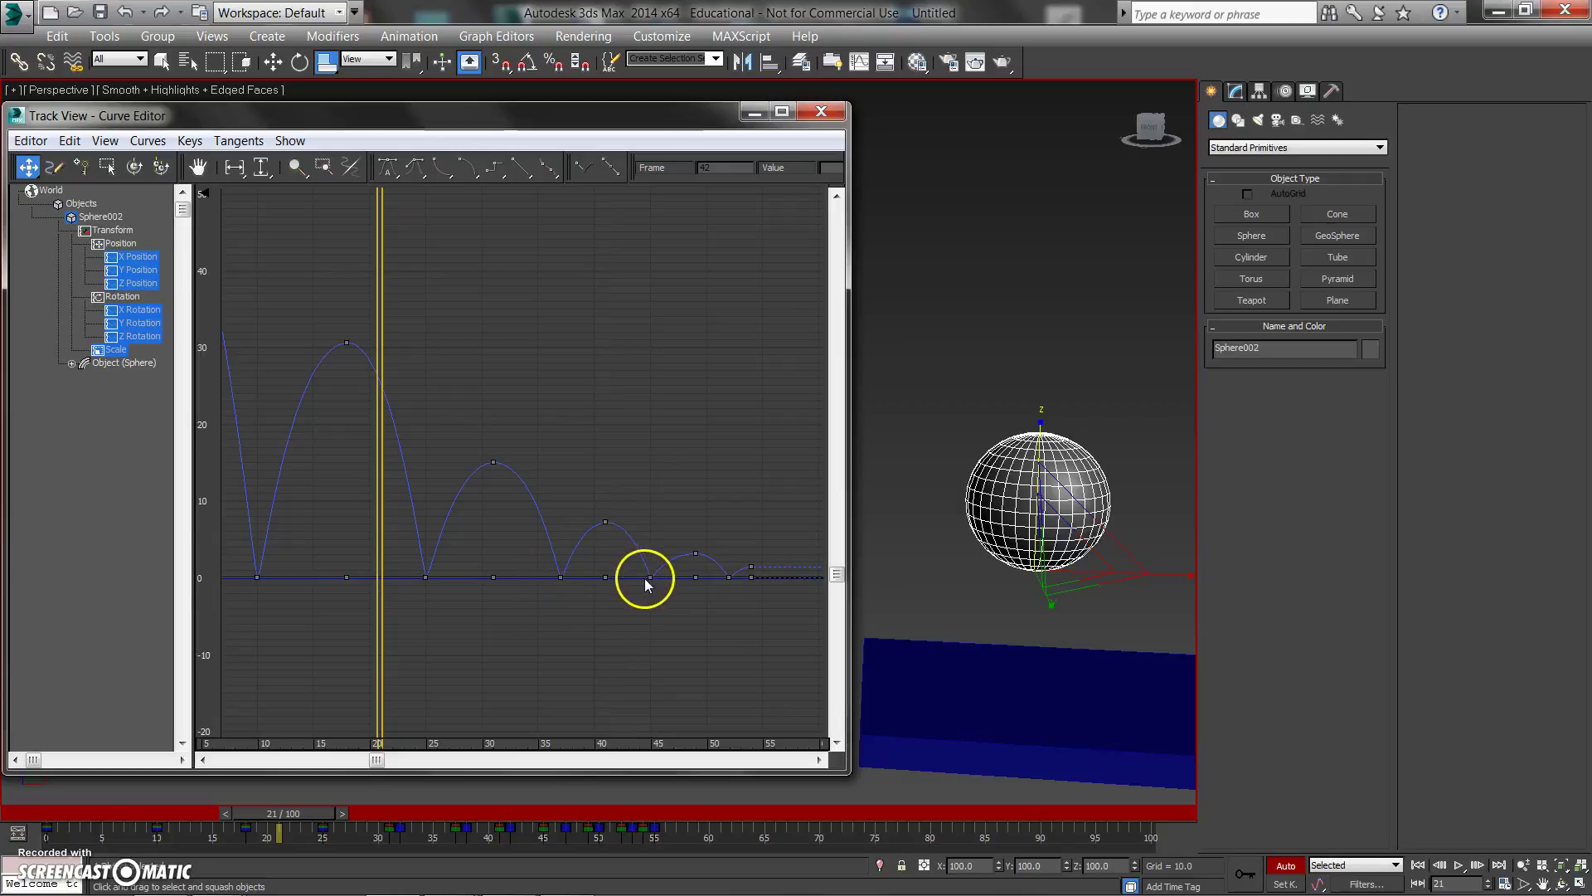
left_click_drag(635, 503, 753, 610)
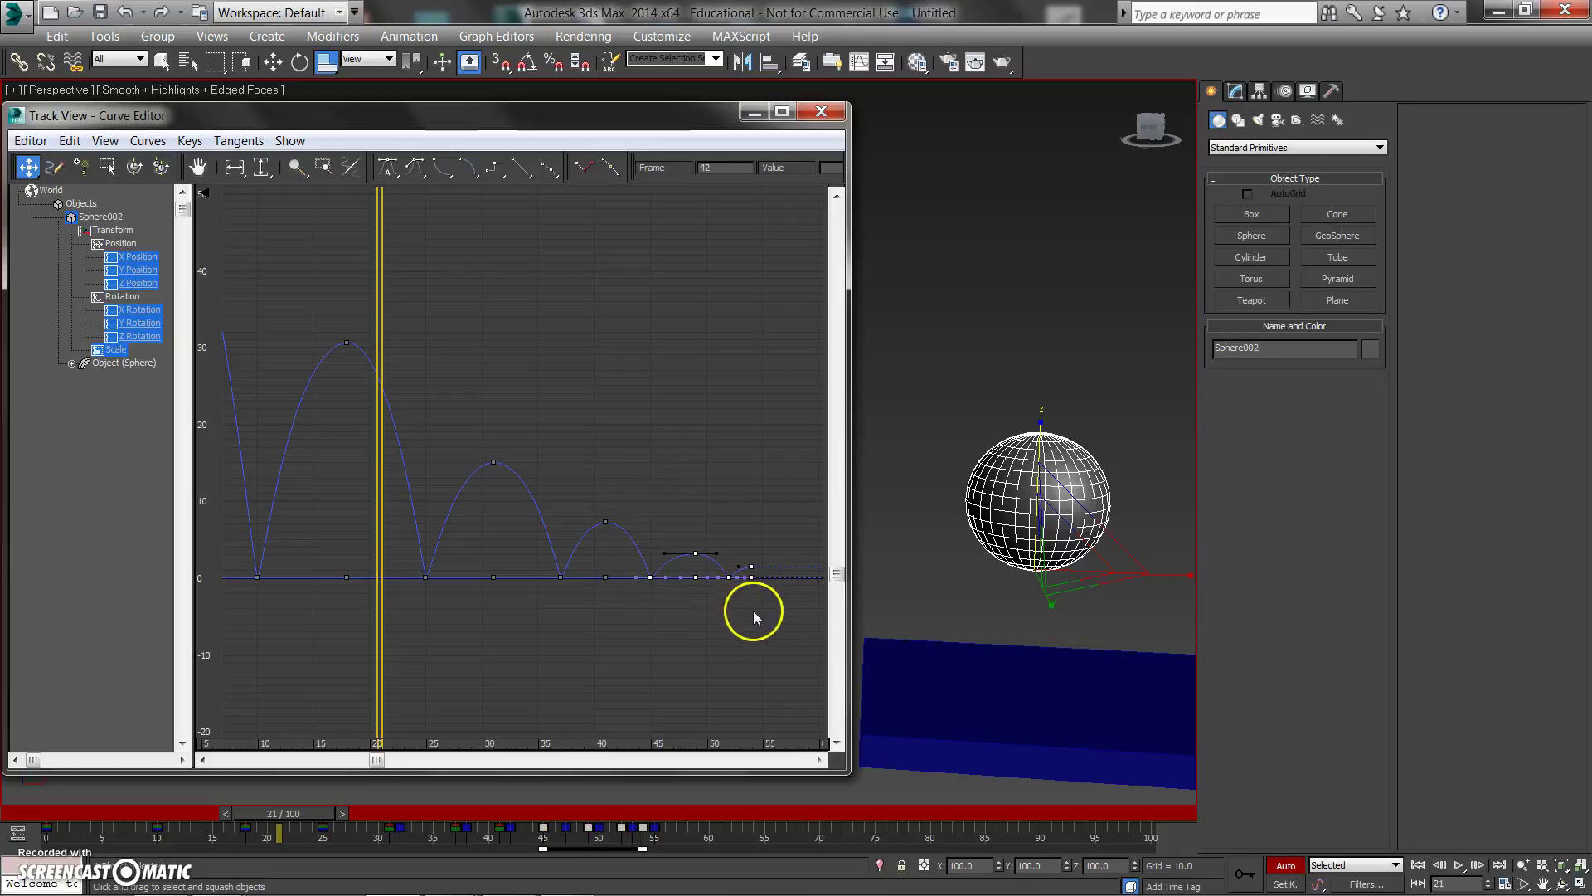
left_click_drag(717, 548, 715, 547)
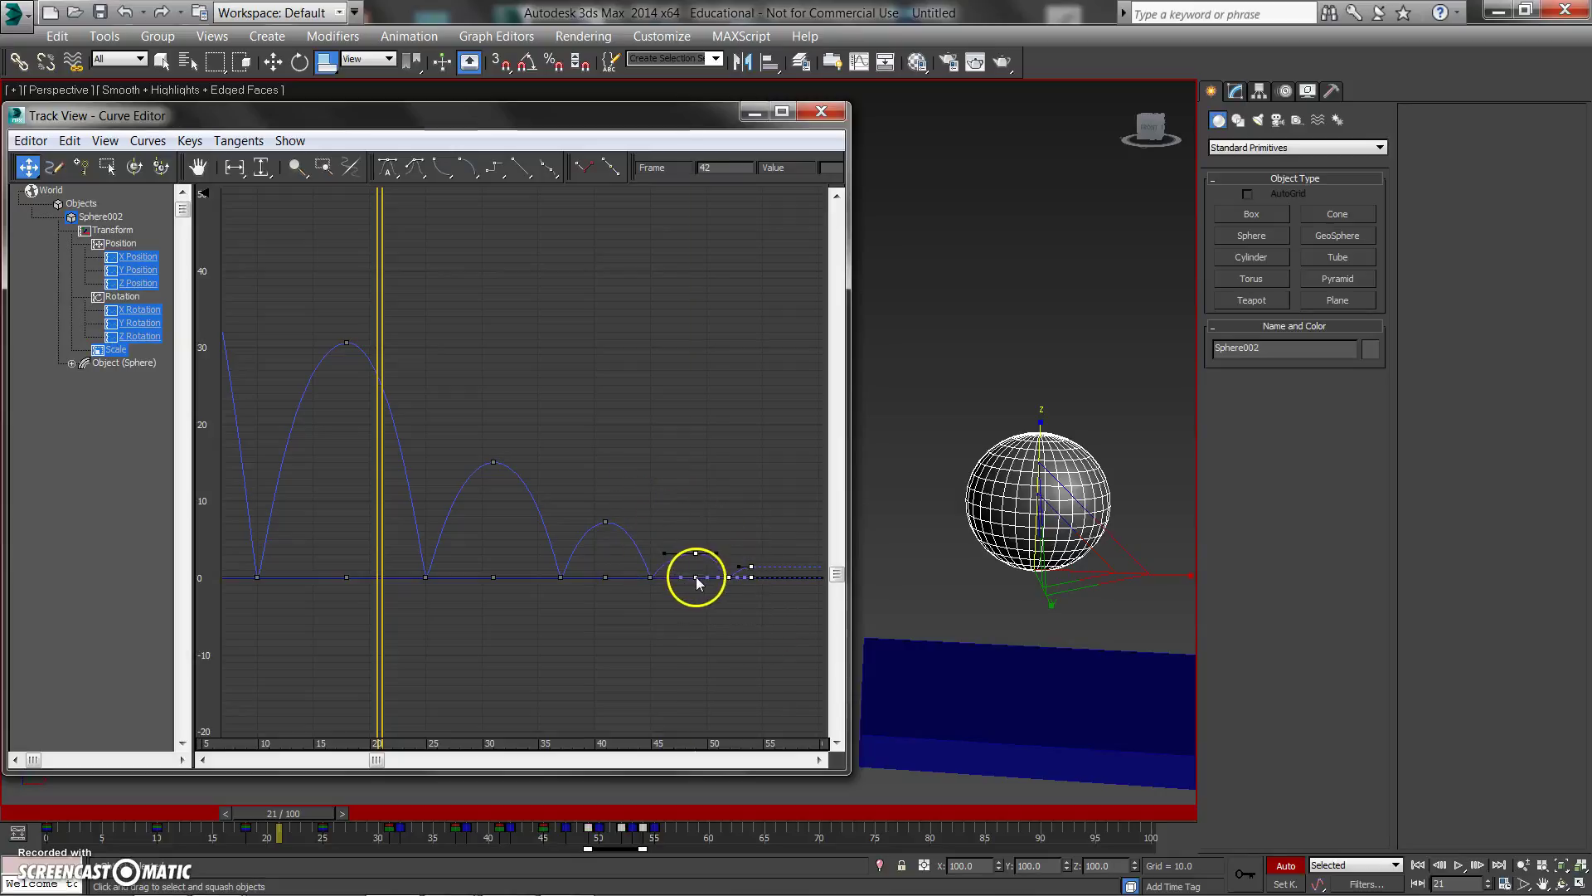
left_click(711, 605)
- Play the animation in the viewport to check the bounce timing against the curve
middle_click_drag(496, 587, 669, 608)
scroll(946, 596, "down", 4)
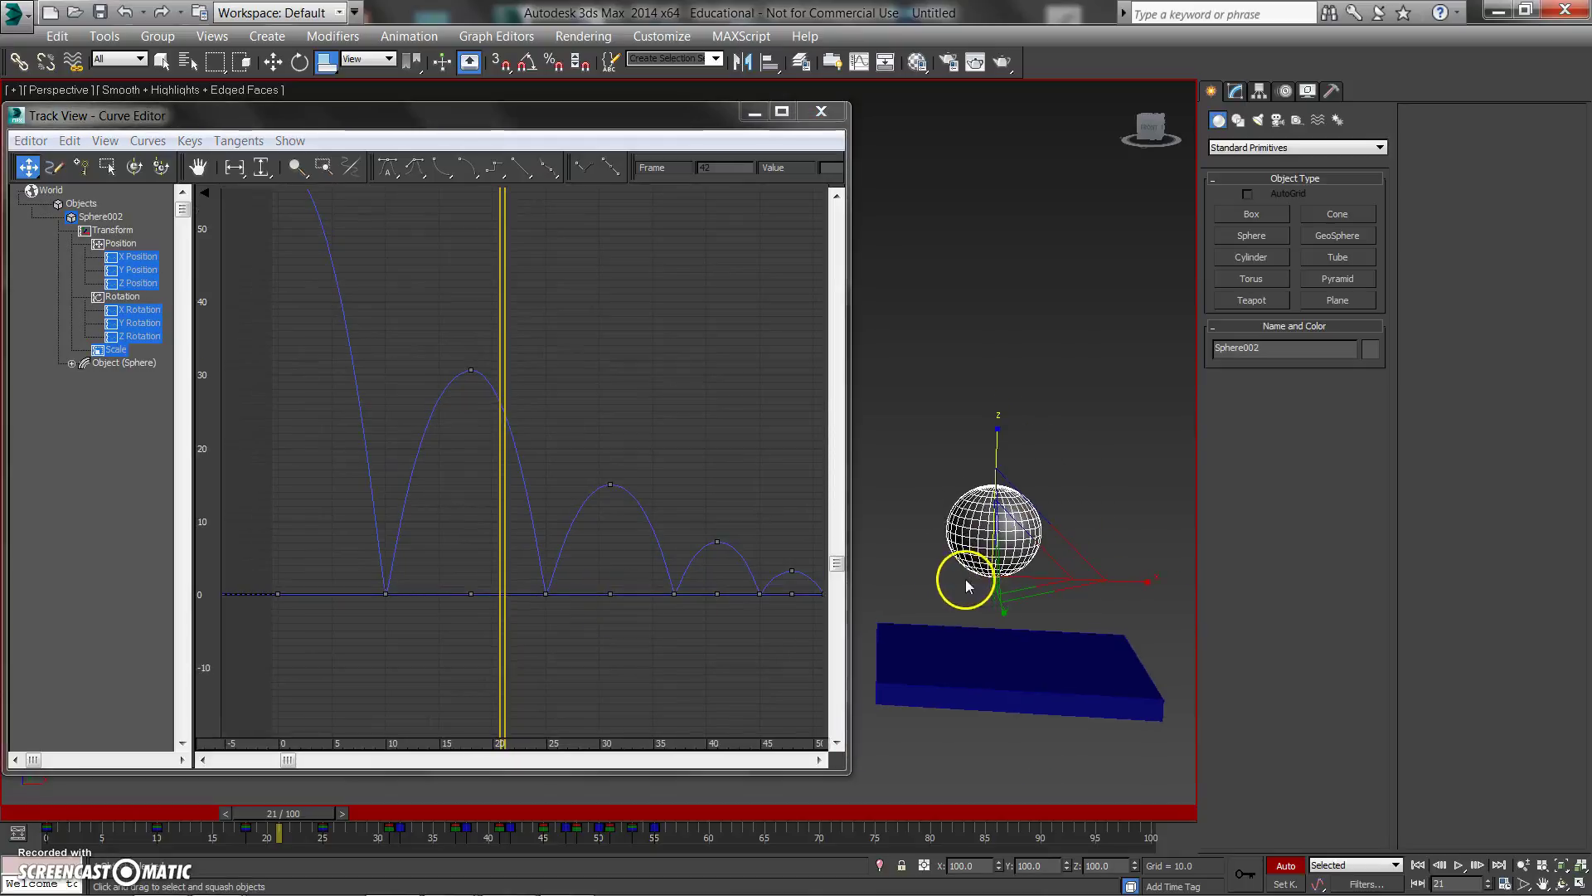
key("/")
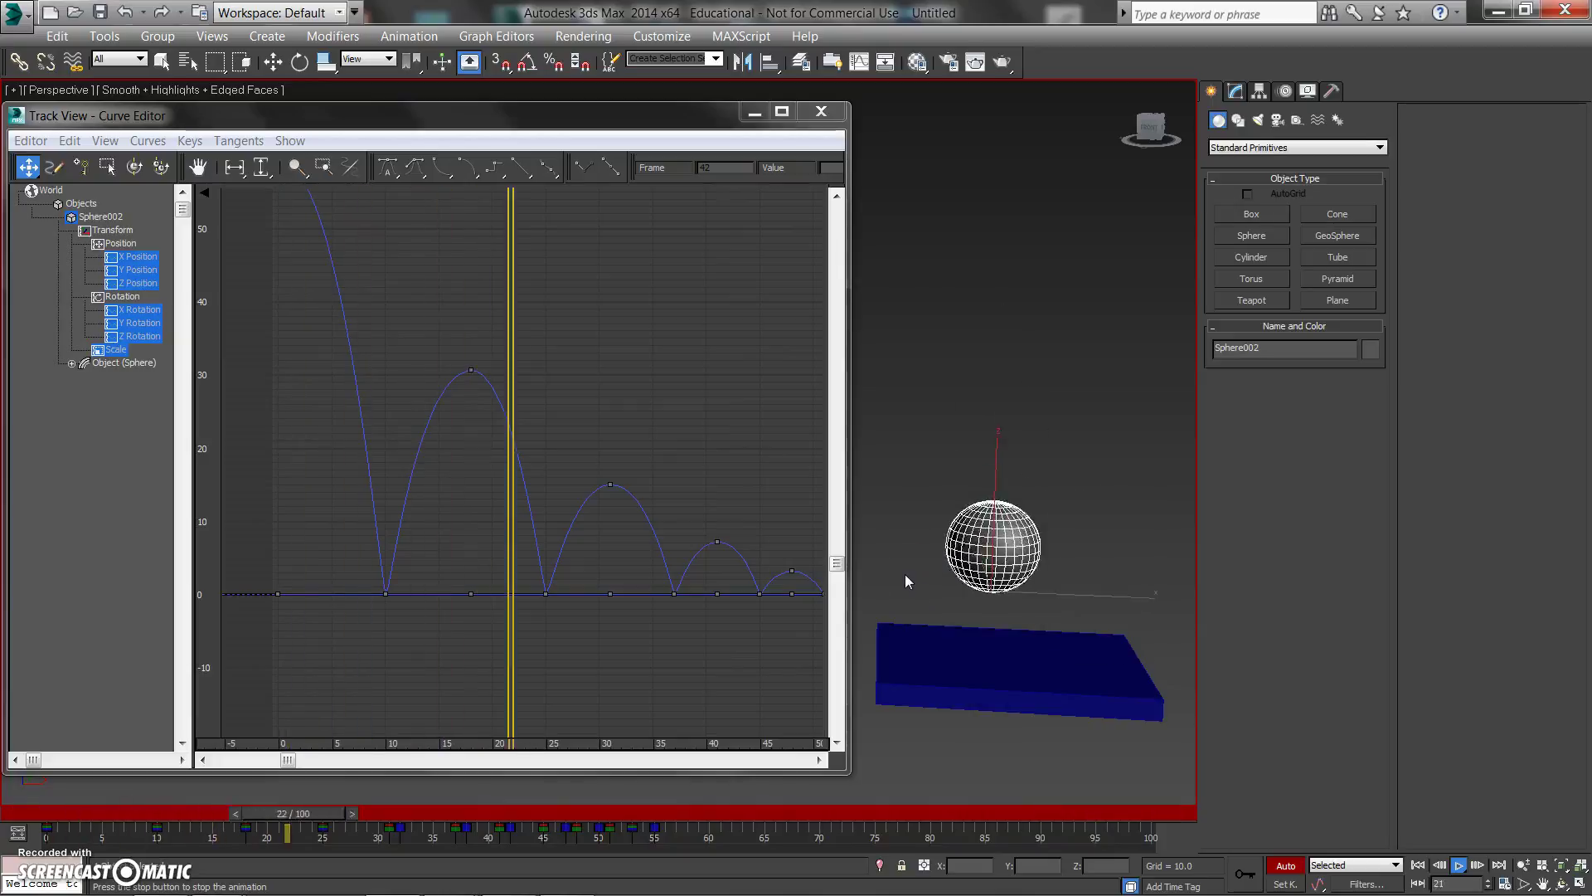
middle_click_drag(861, 579, 530, 589)
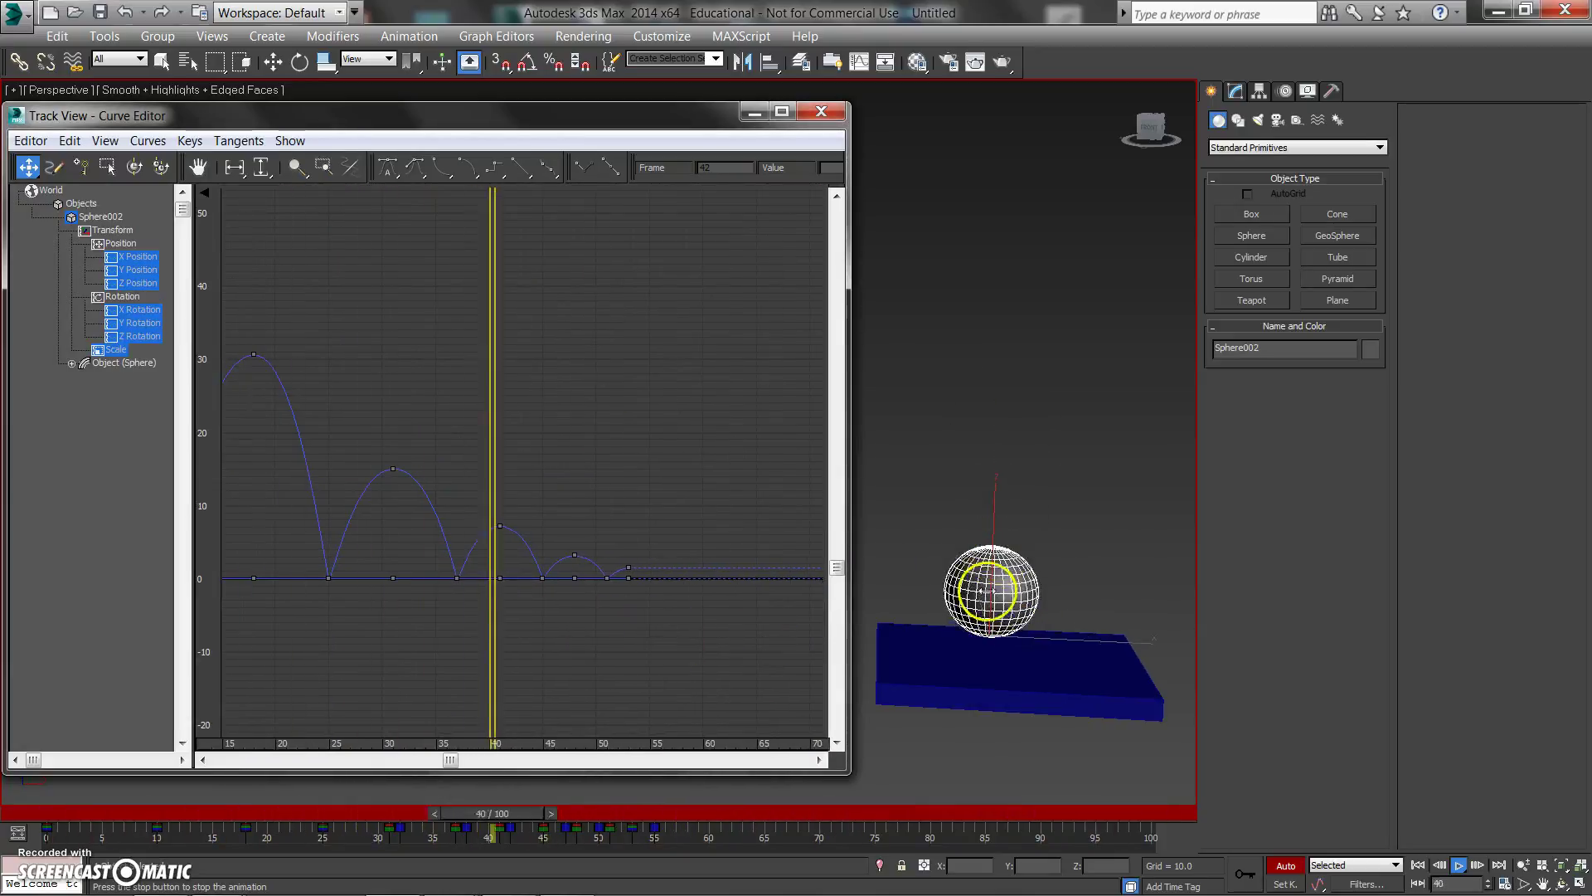
- Stop playback and lower the curve's last key at frame 53 to a value of about 0
key("slash")
left_click_drag(705, 597, 637, 615)
left_click_drag(613, 557, 631, 620)
- Replay the animation to review how the ball settles on the floor, and stop playback
key("slash")
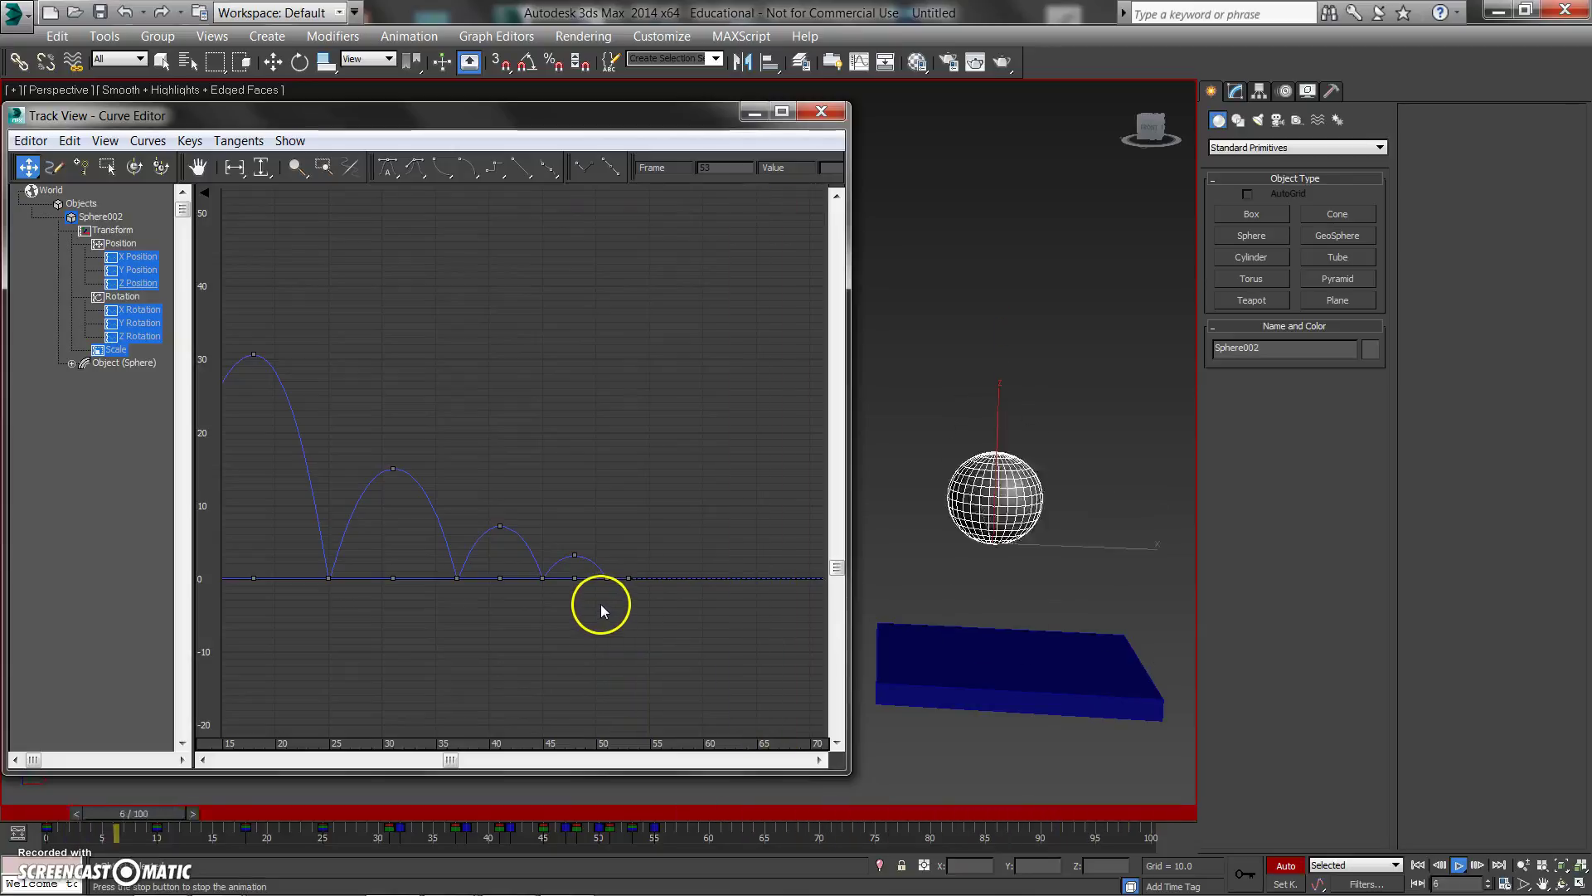
middle_click_drag(500, 608, 595, 617)
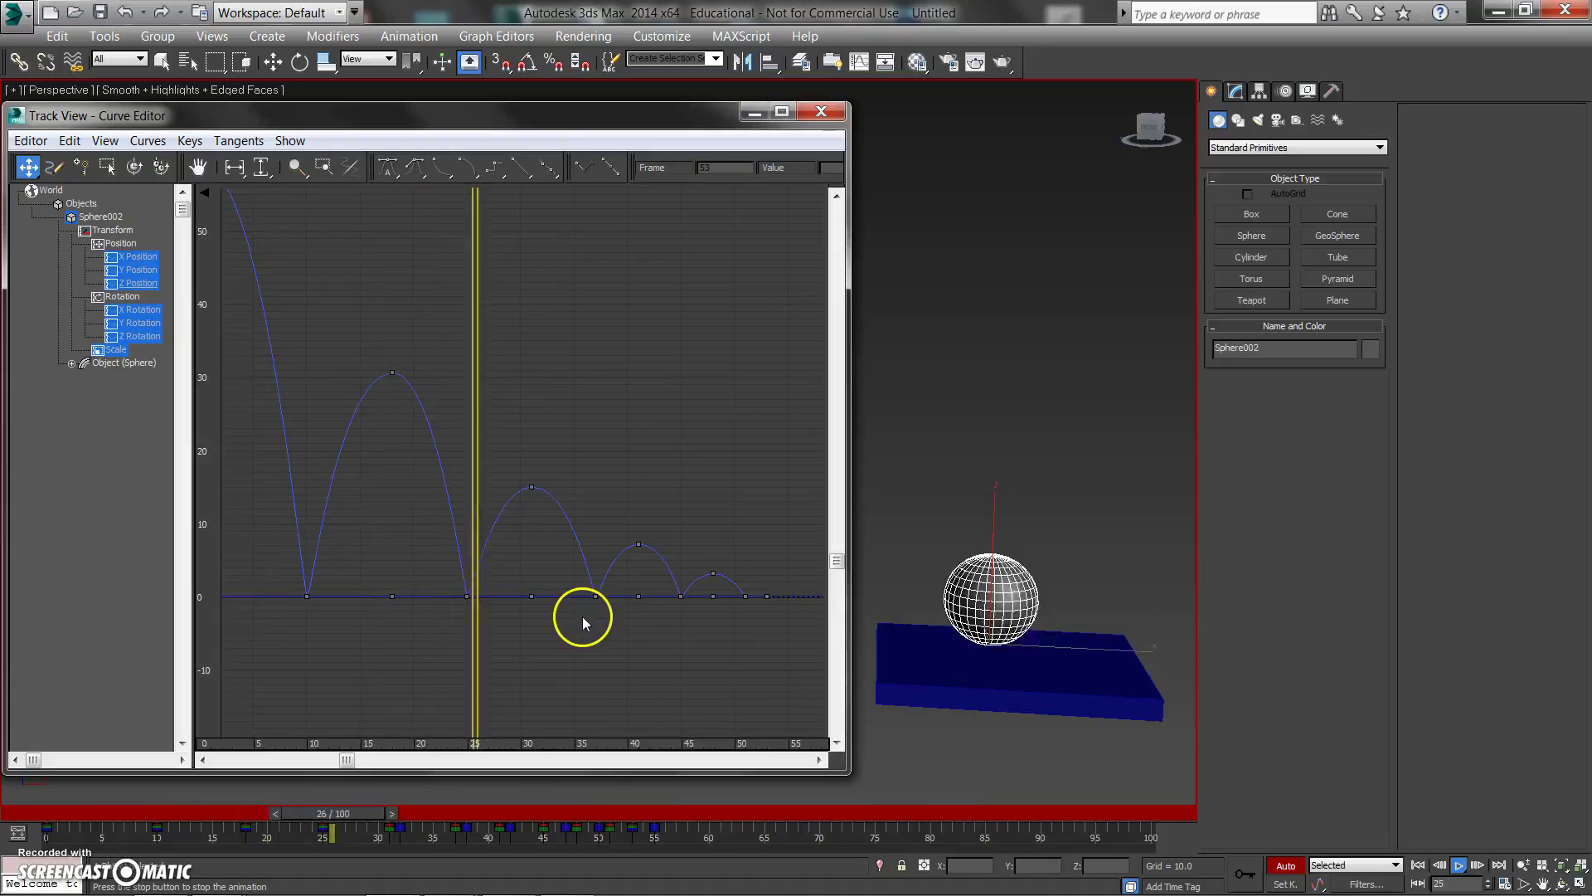
scroll(536, 614, "down", 1)
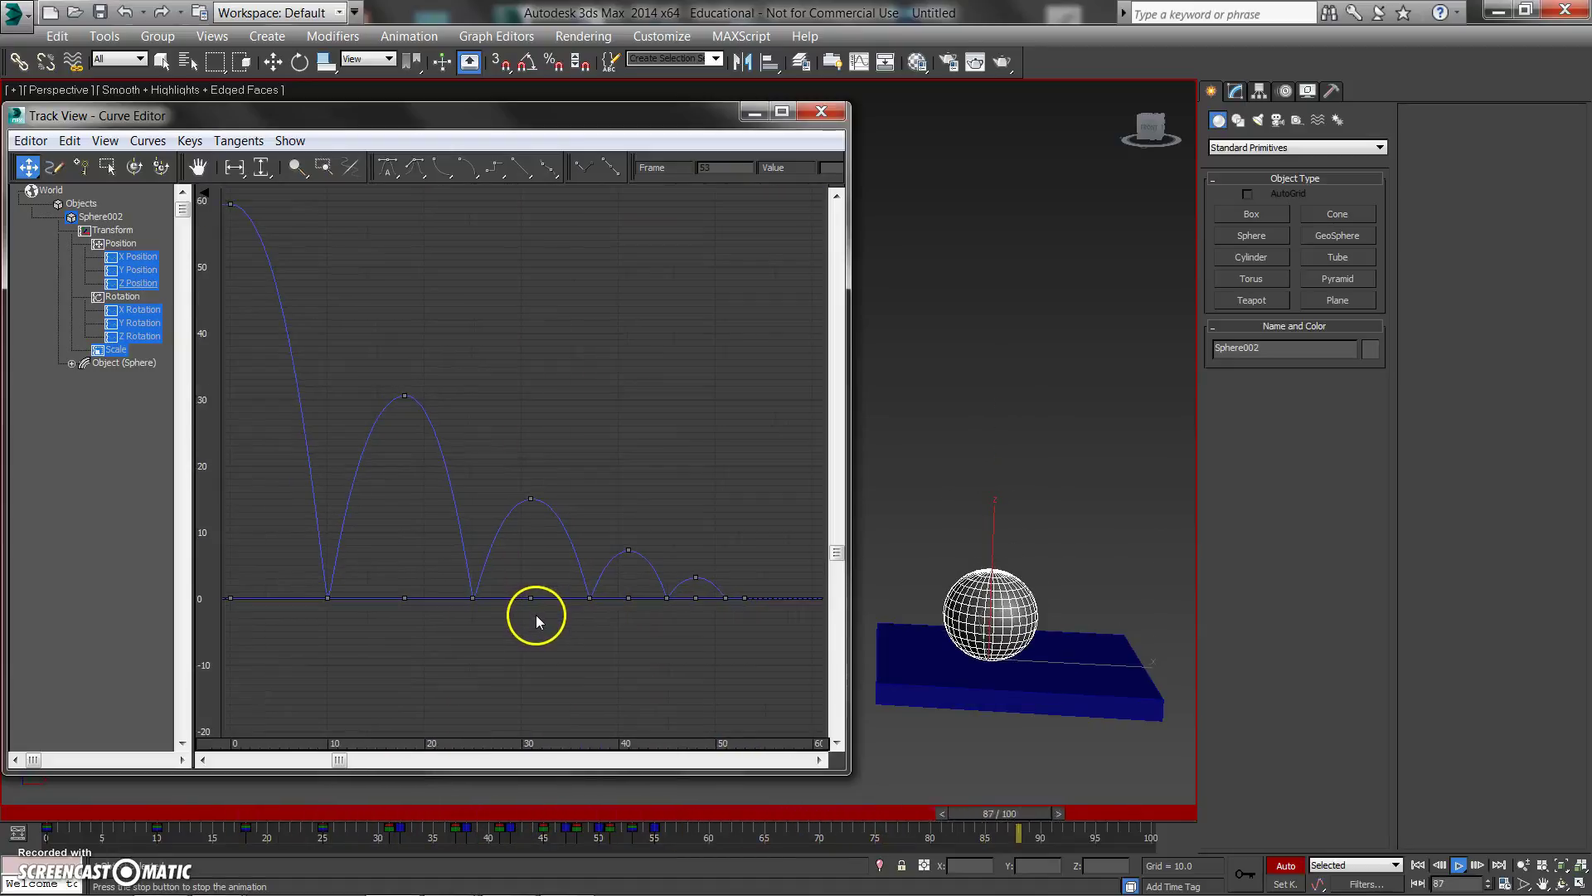
scroll(535, 611, "down", 1)
middle_click_drag(535, 611, 626, 639)
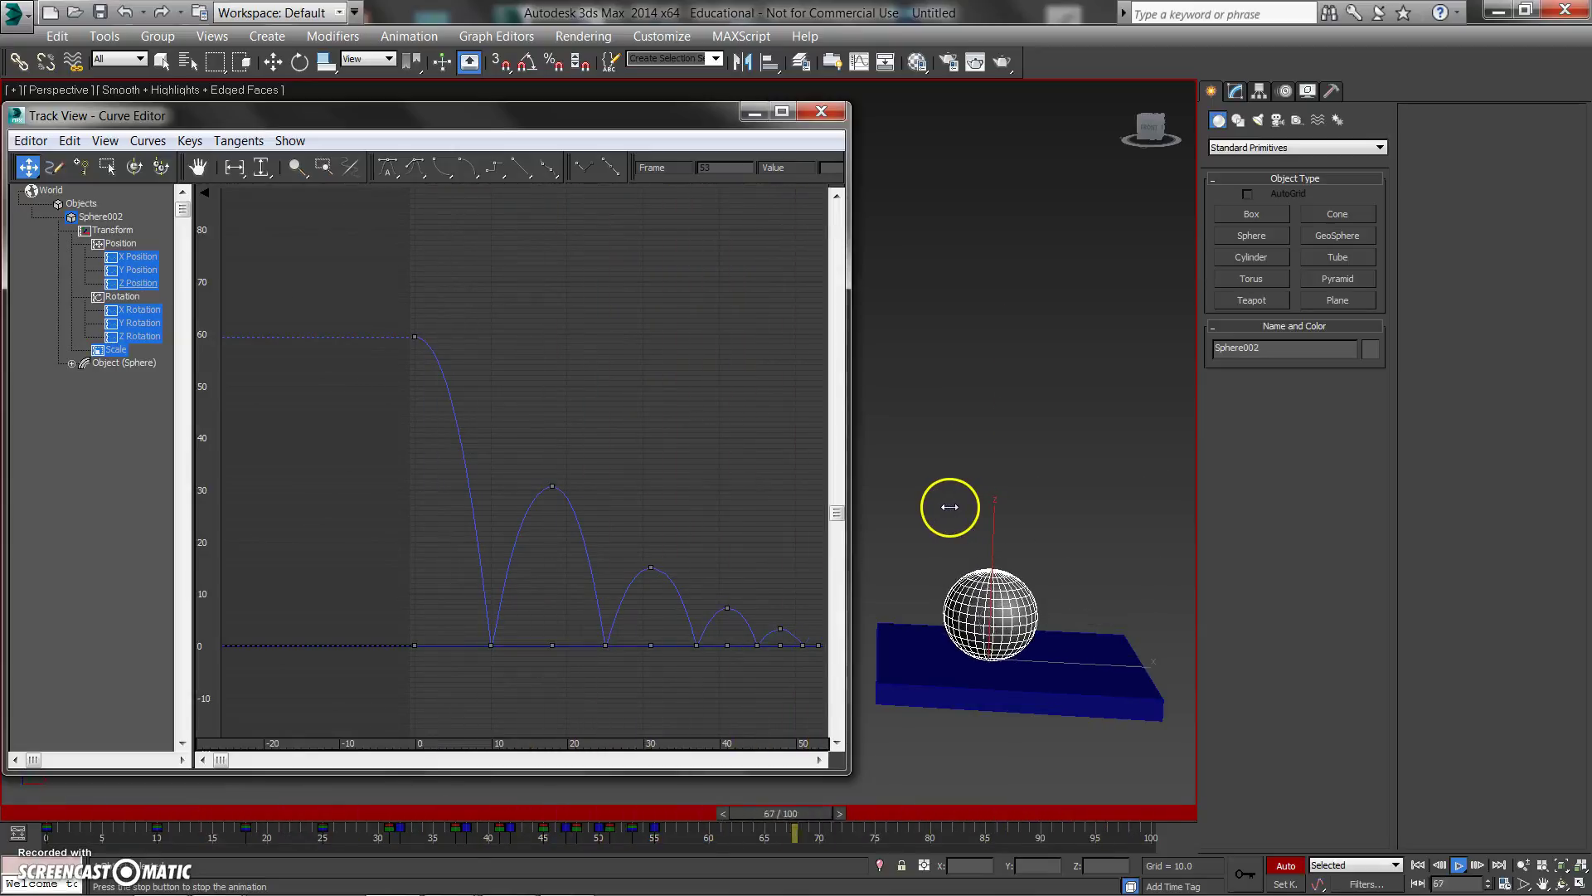
mouse_move(1458, 854)
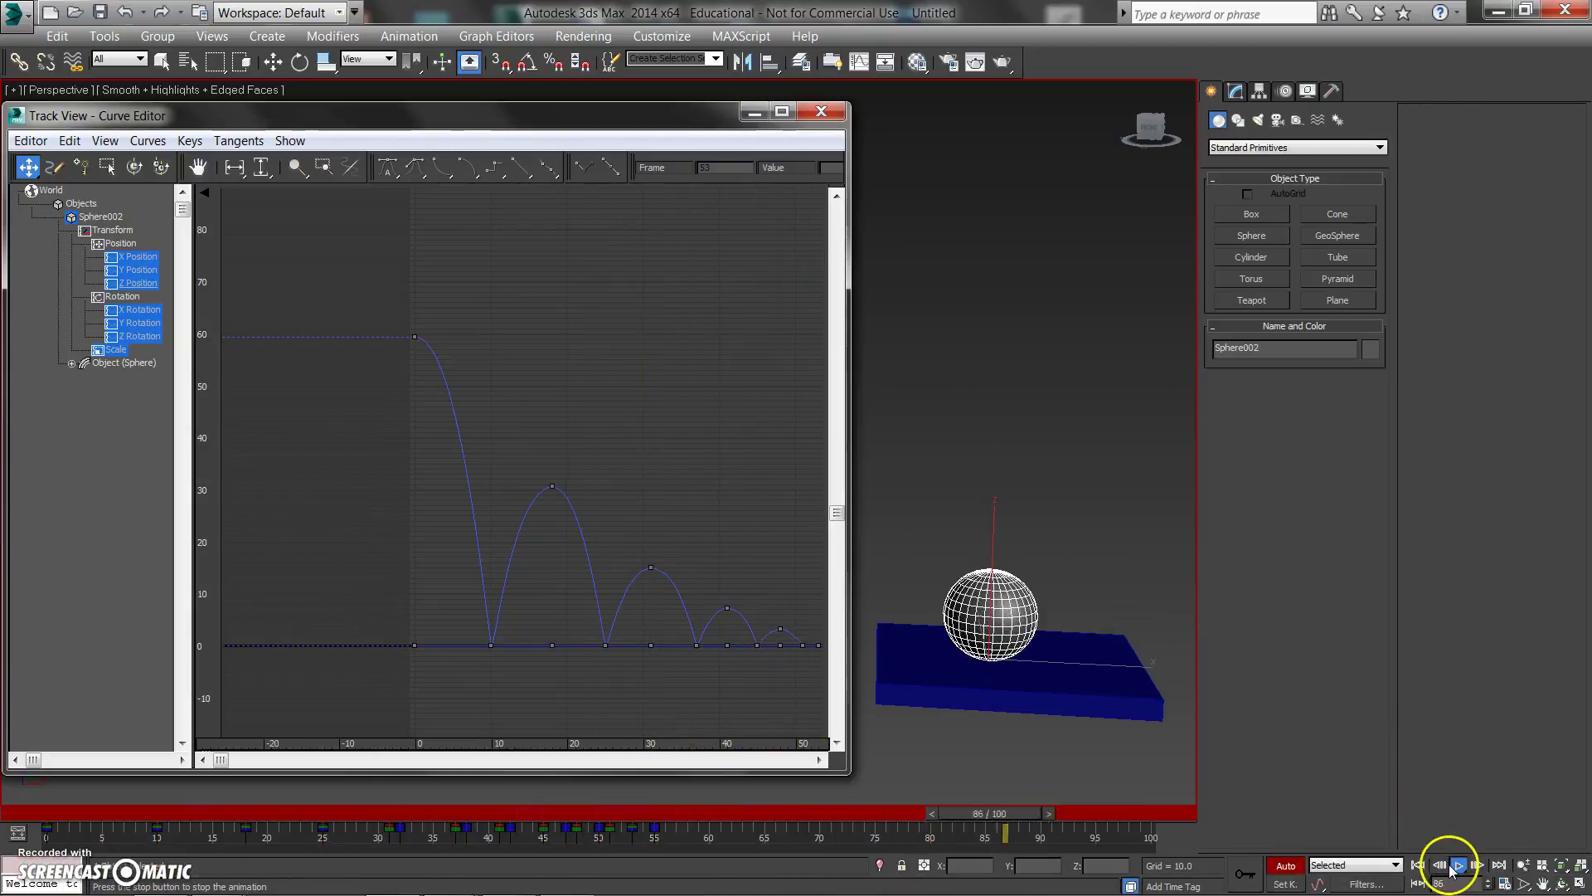
left_click(1457, 865)
- Examine the sphere's complete bounce curve for decaying heights and shortening durations, and play the animation once more
left_click(981, 612)
key("r")
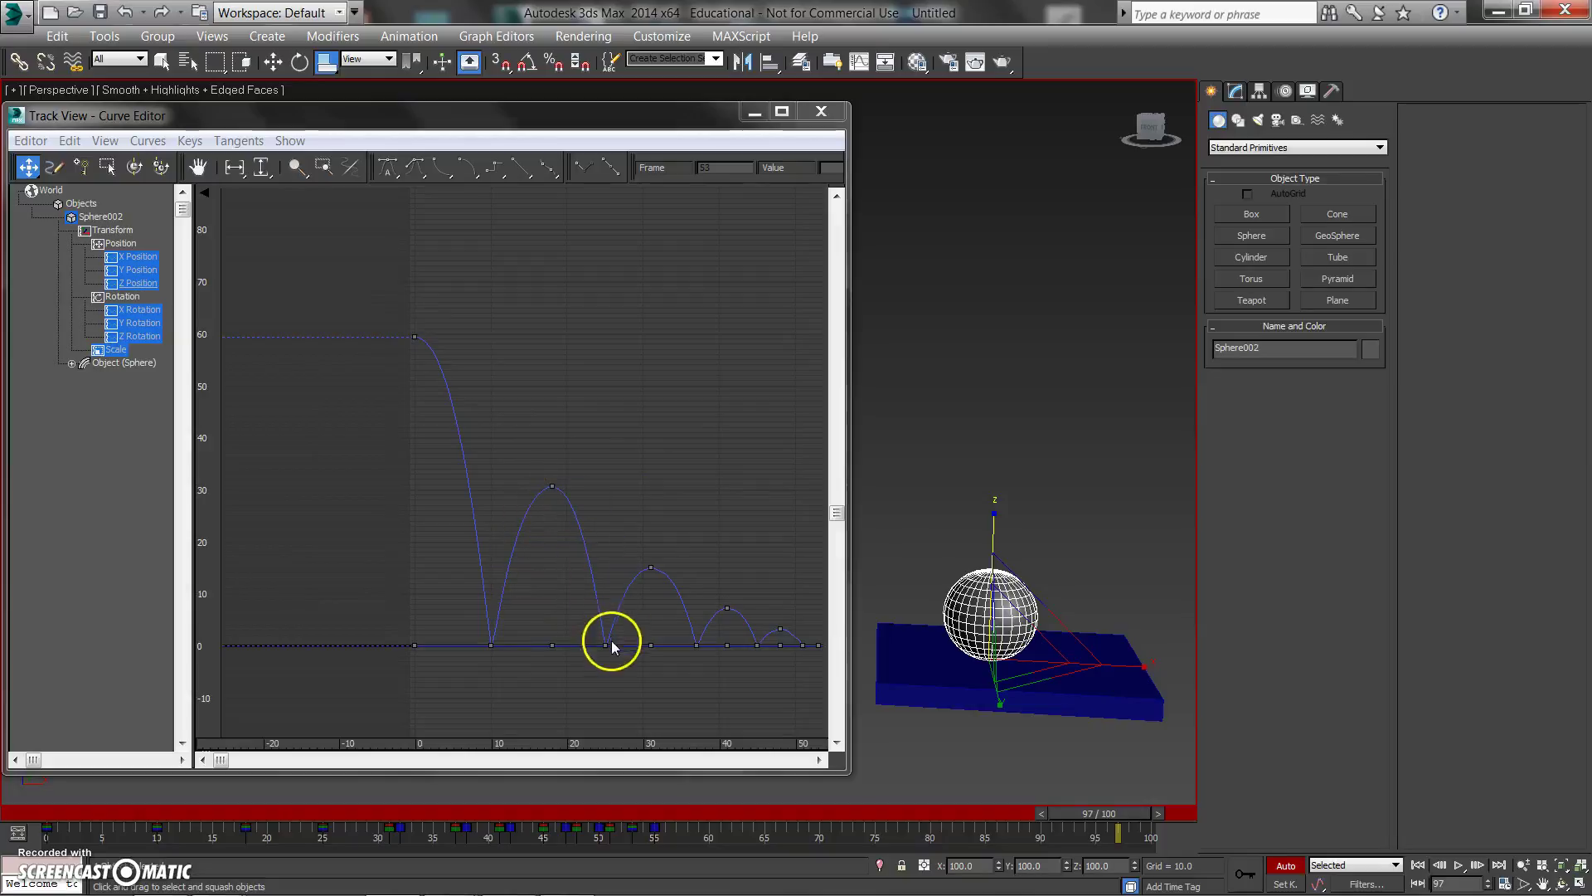
middle_click_drag(767, 642, 593, 557)
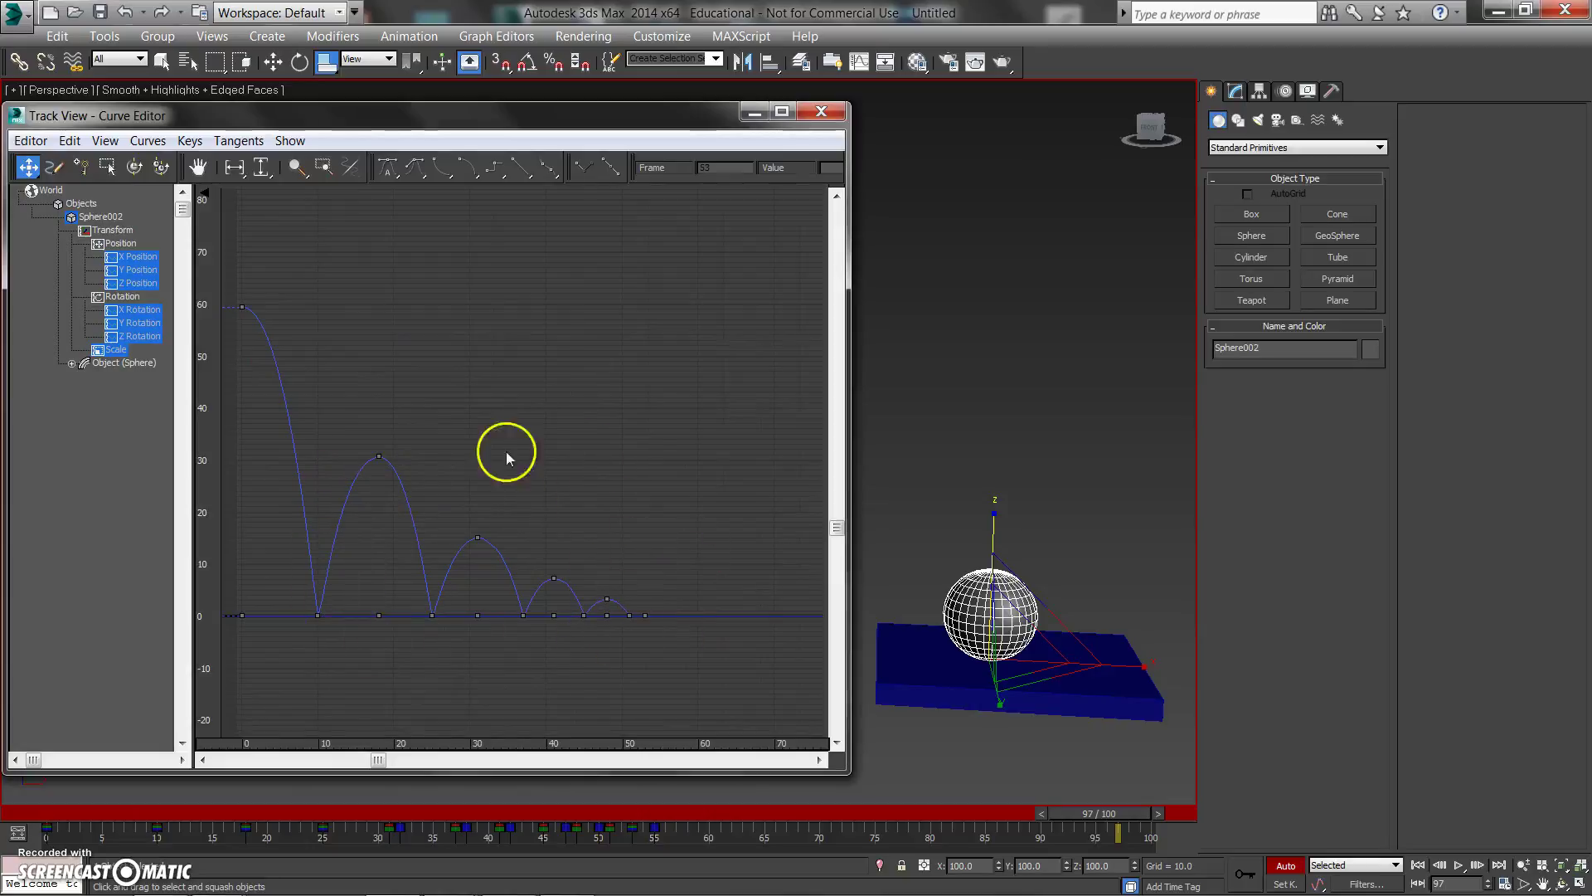
scroll(535, 579, "down", 5)
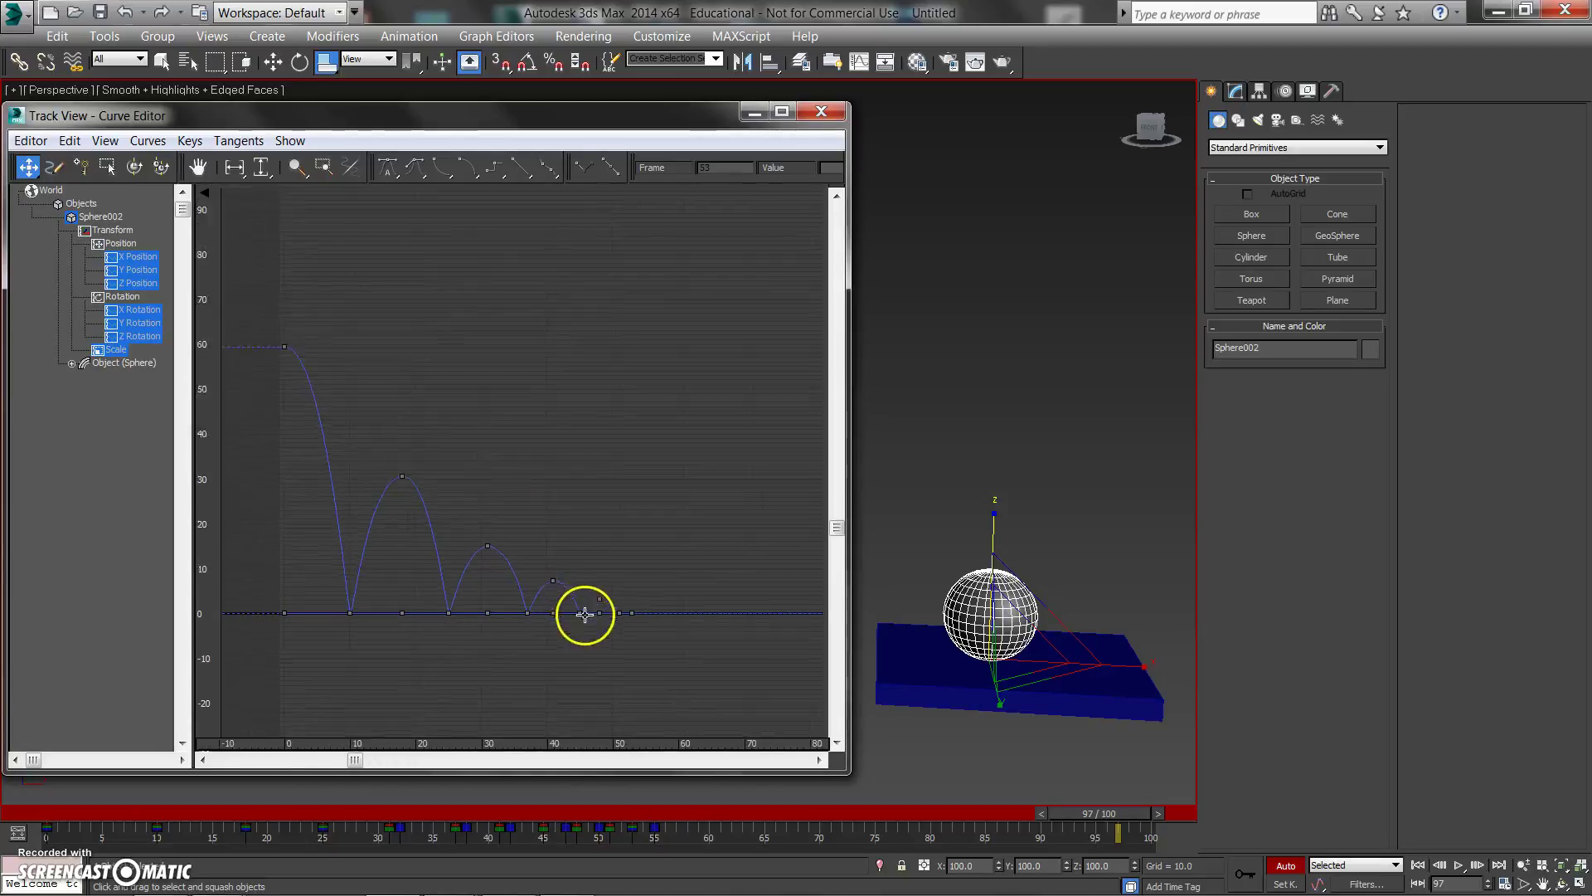
scroll(669, 614, "down", 3)
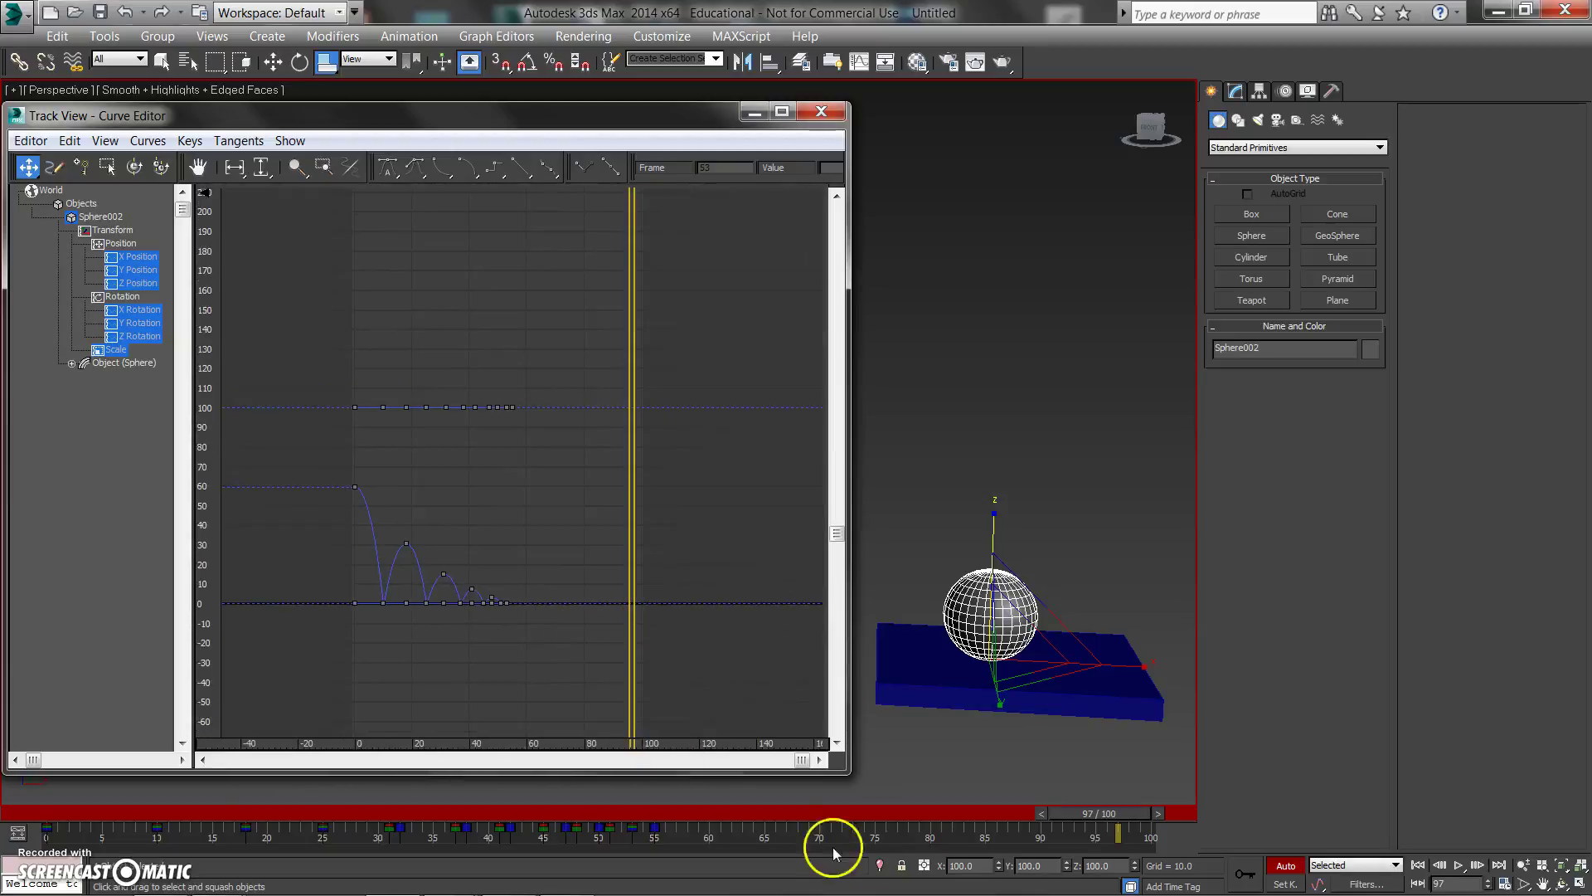
scroll(586, 611, "down", 1)
middle_click_drag(586, 612, 440, 544)
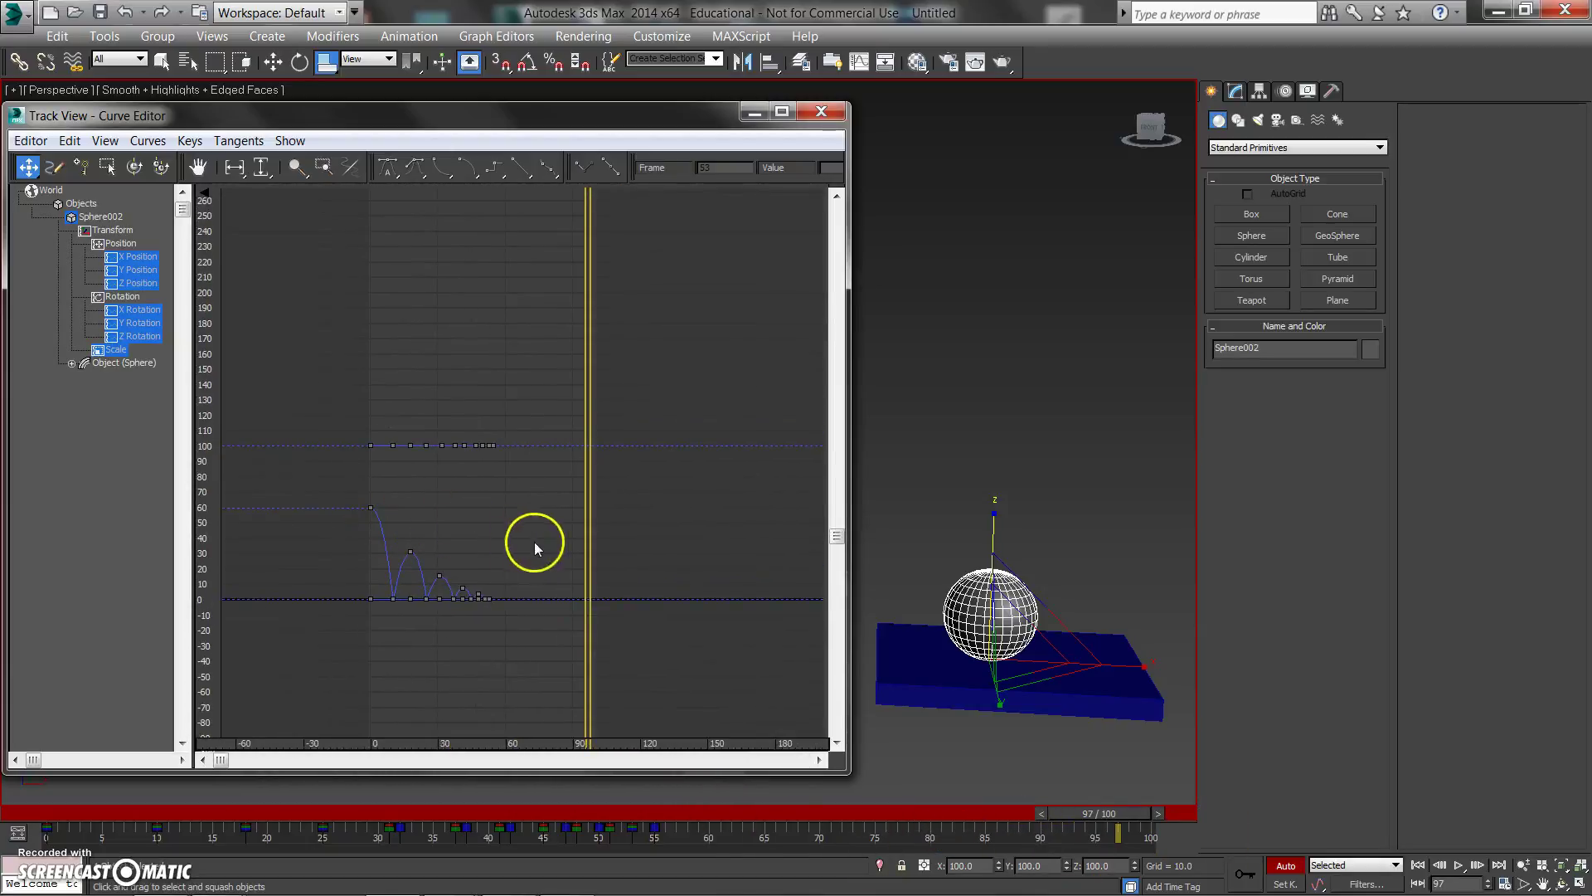
scroll(585, 596, "up", 5)
scroll(502, 532, "up", 2)
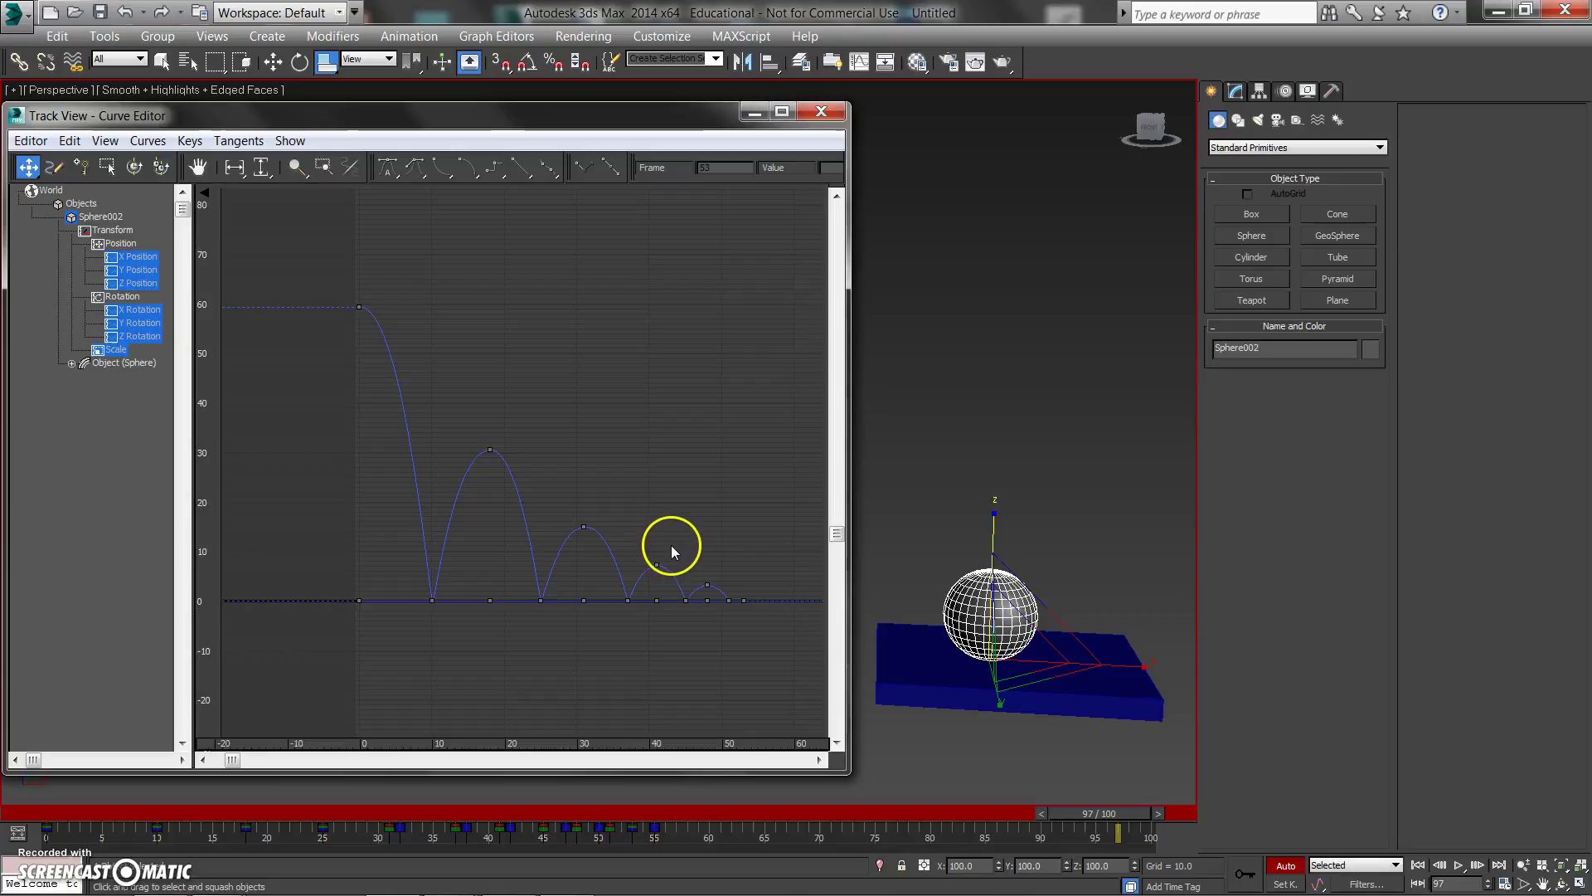
left_click(1458, 865)
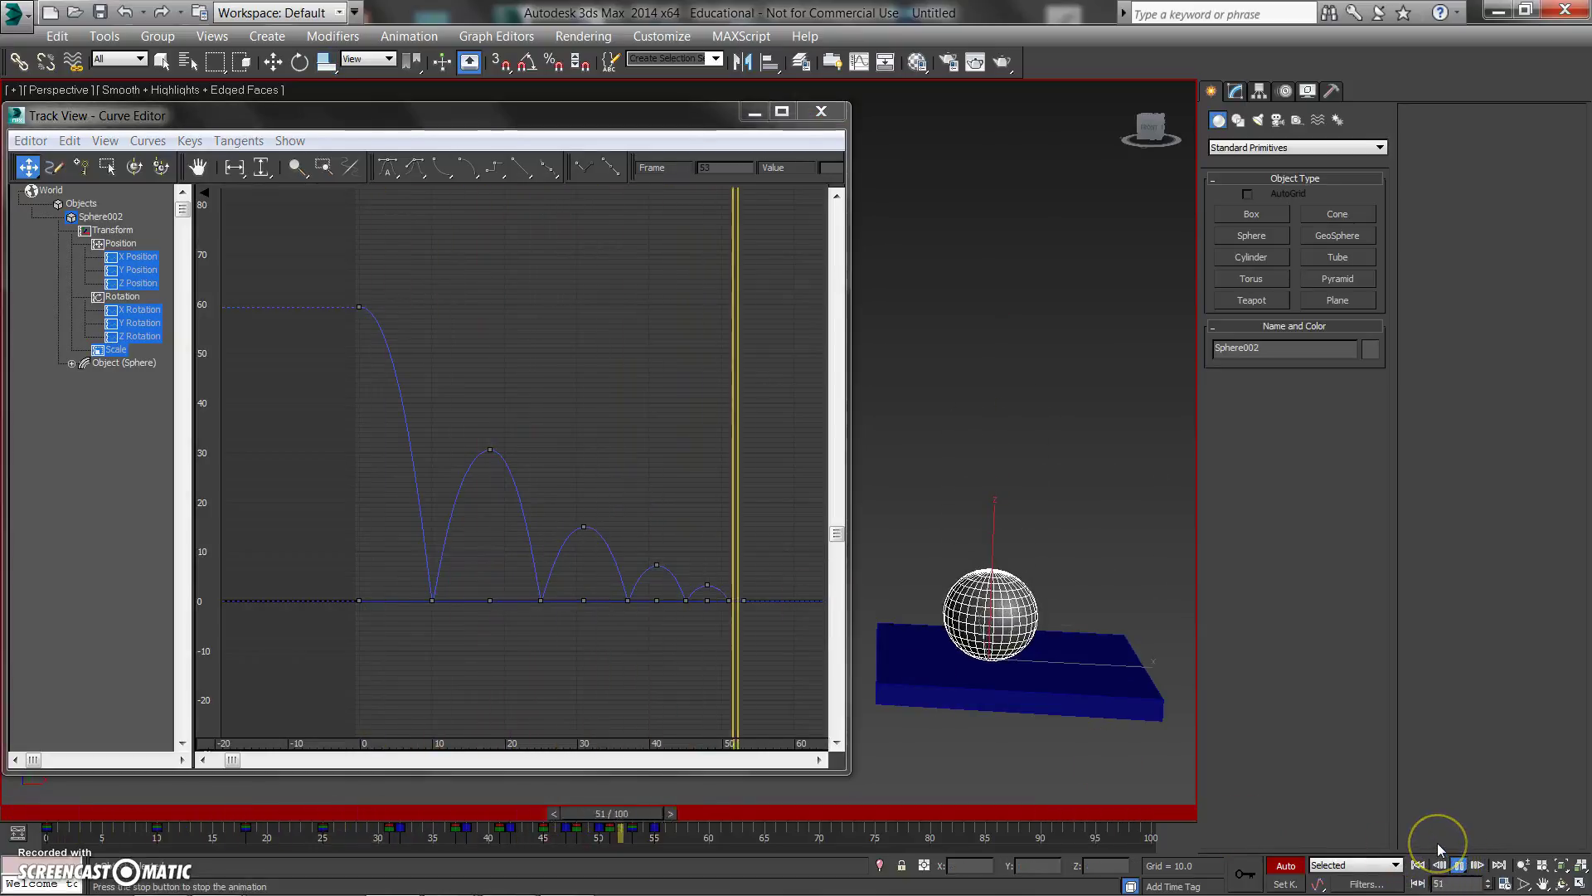